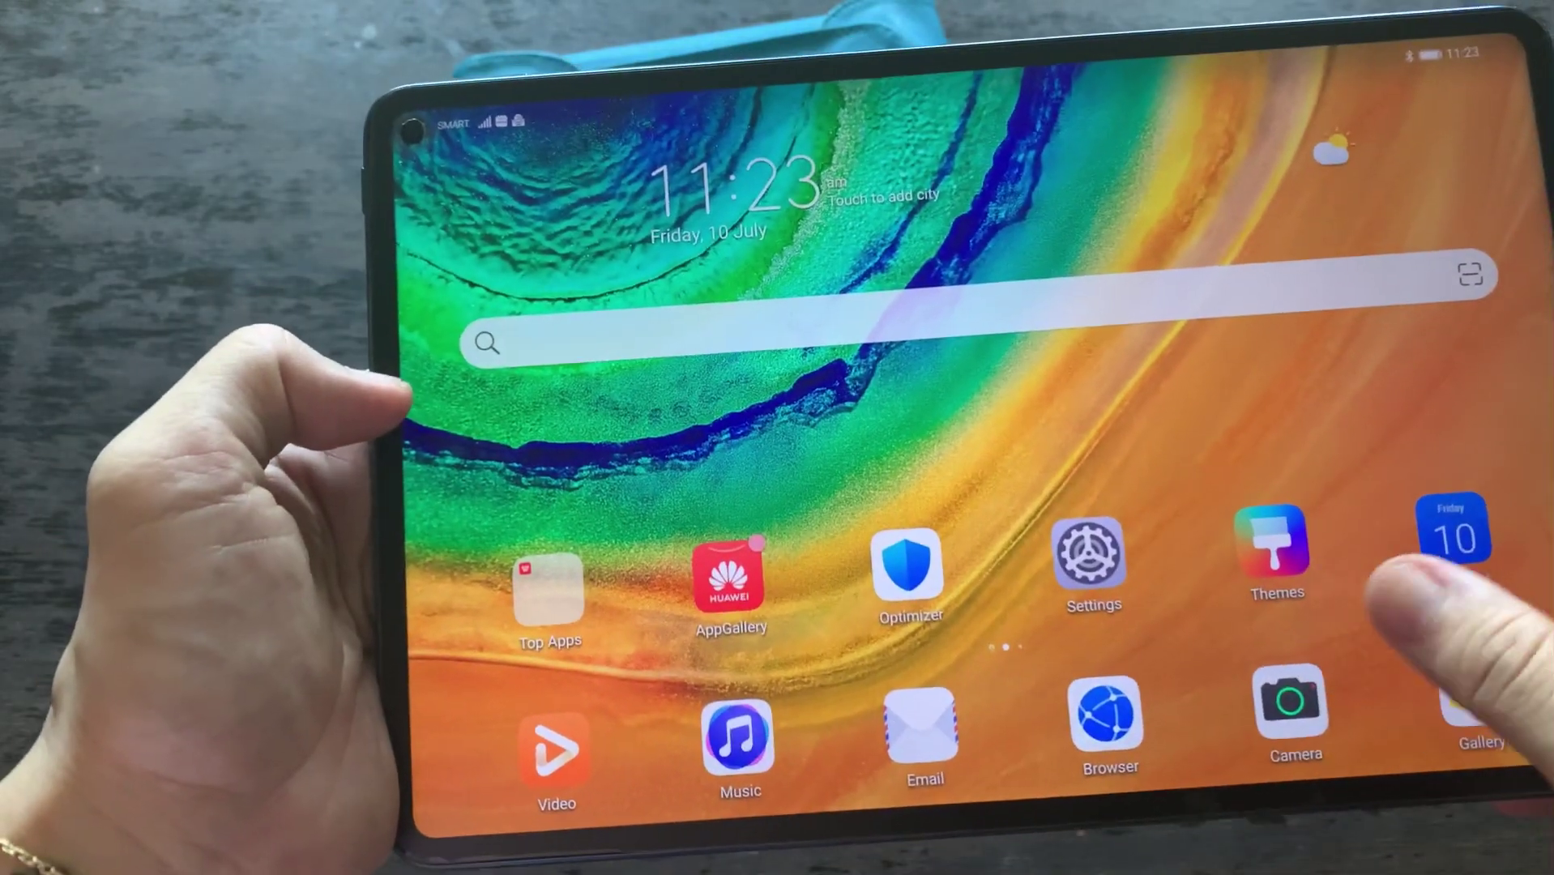
# Move to the second home screen page.
pyautogui.moveTo(1384, 595); pyautogui.dragTo(1214, 596)
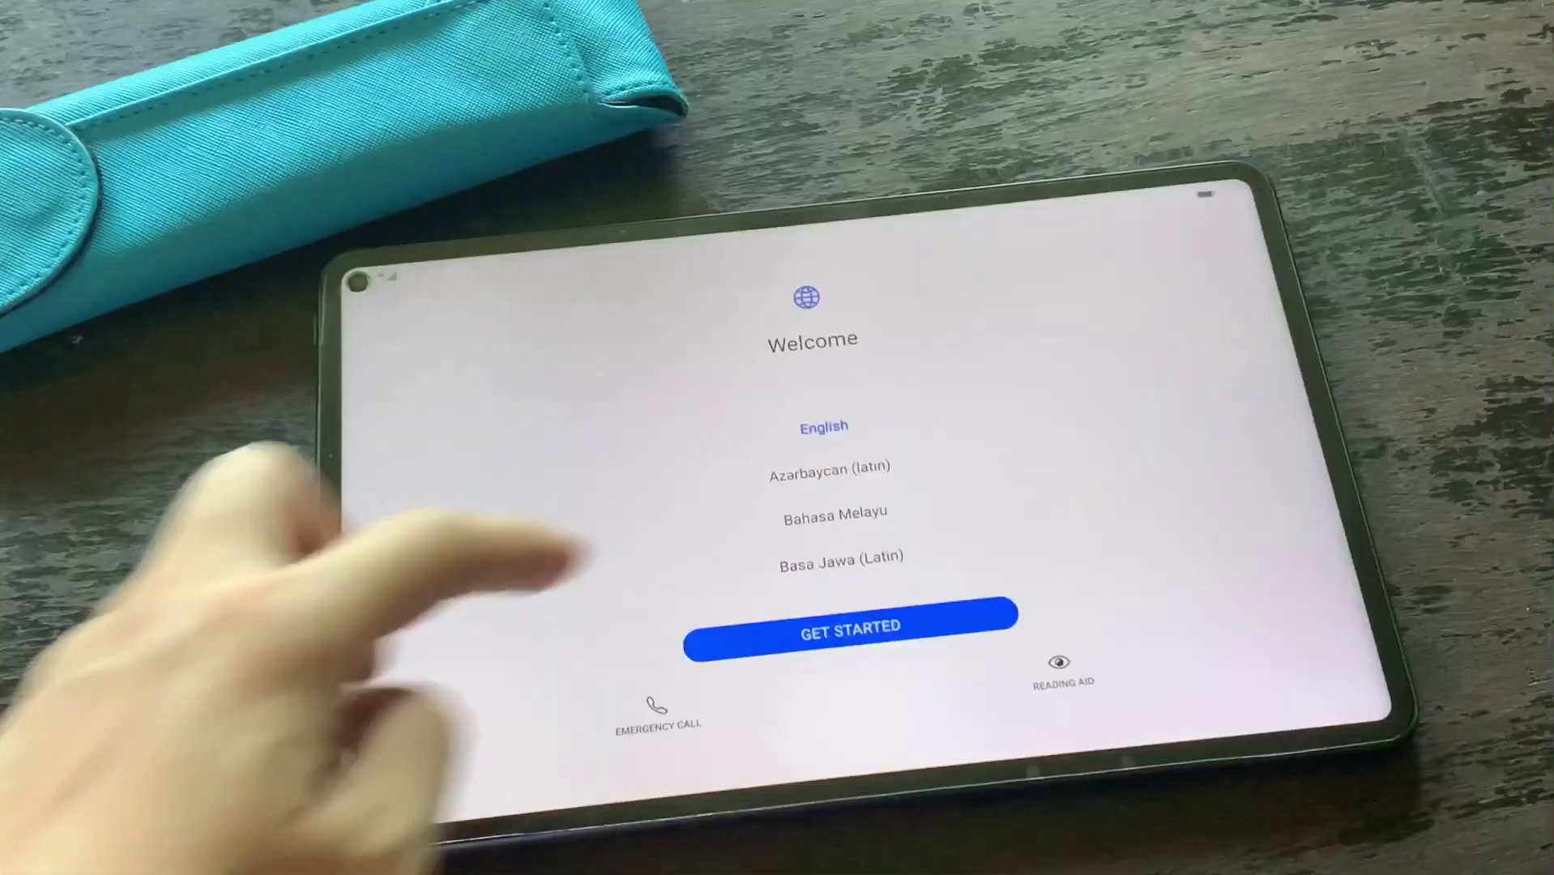
# Finish setup in the Philippines region, accepting the licence and skipping Wi-Fi, HUAWEI ID and extras.
pyautogui.click(838, 625)
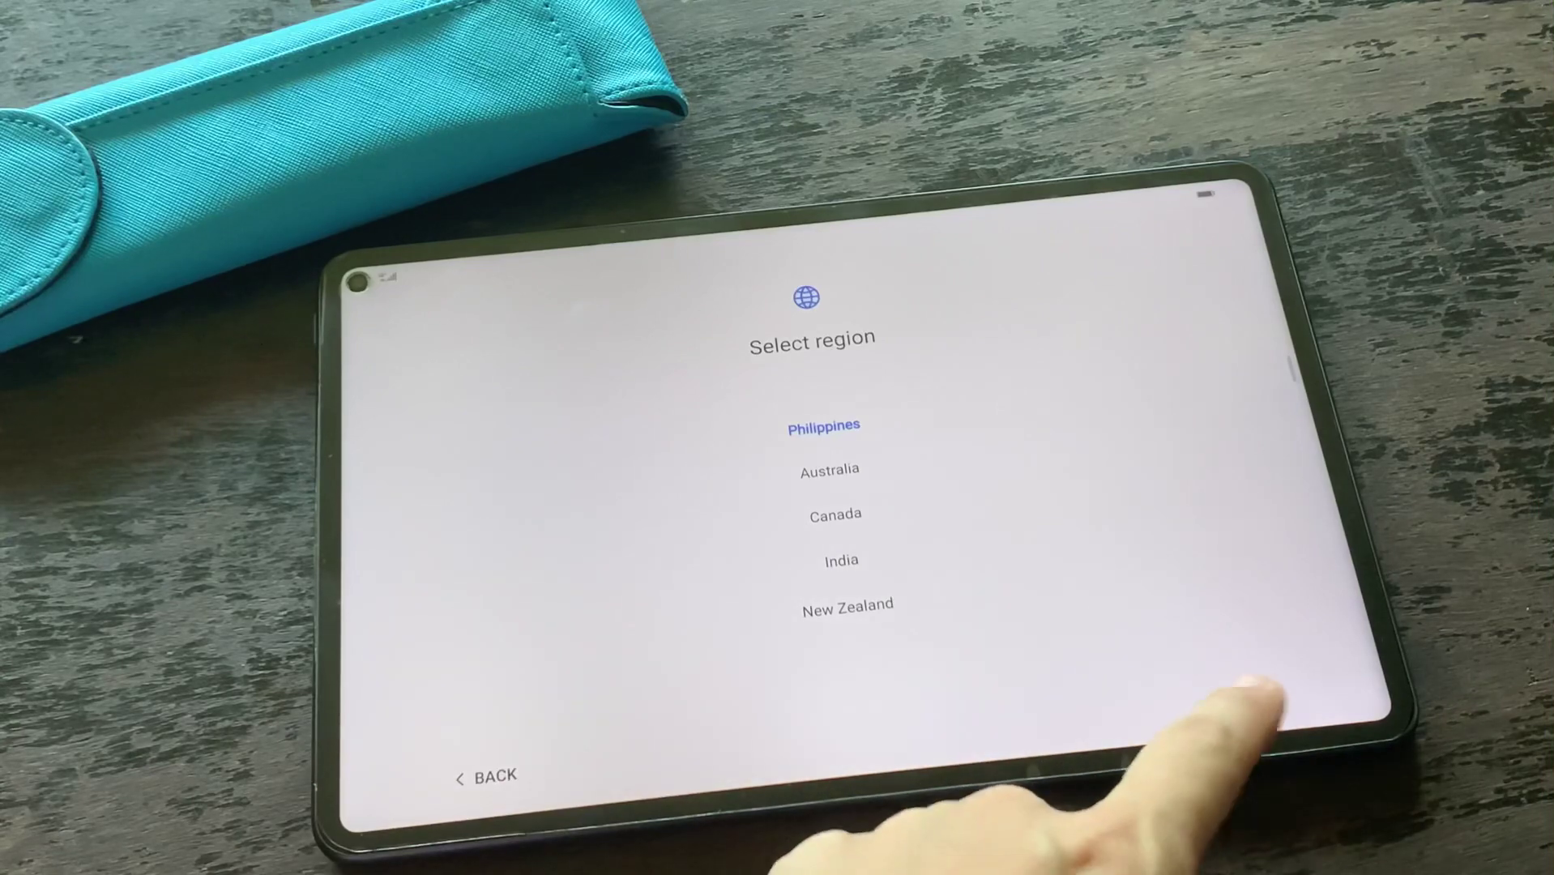
pyautogui.click(1232, 695)
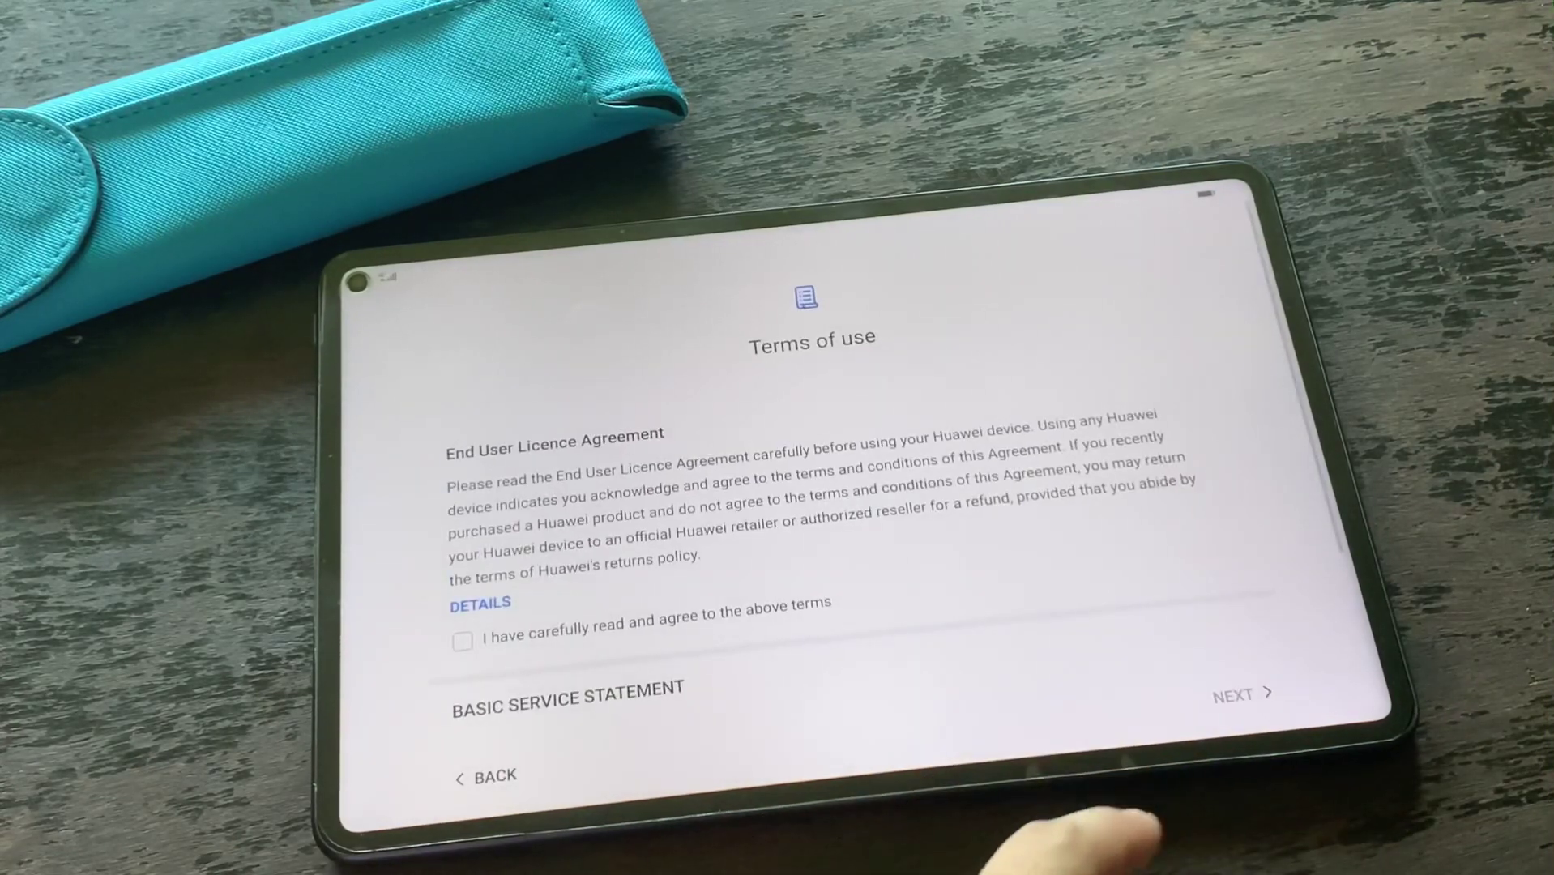
pyautogui.click(461, 640)
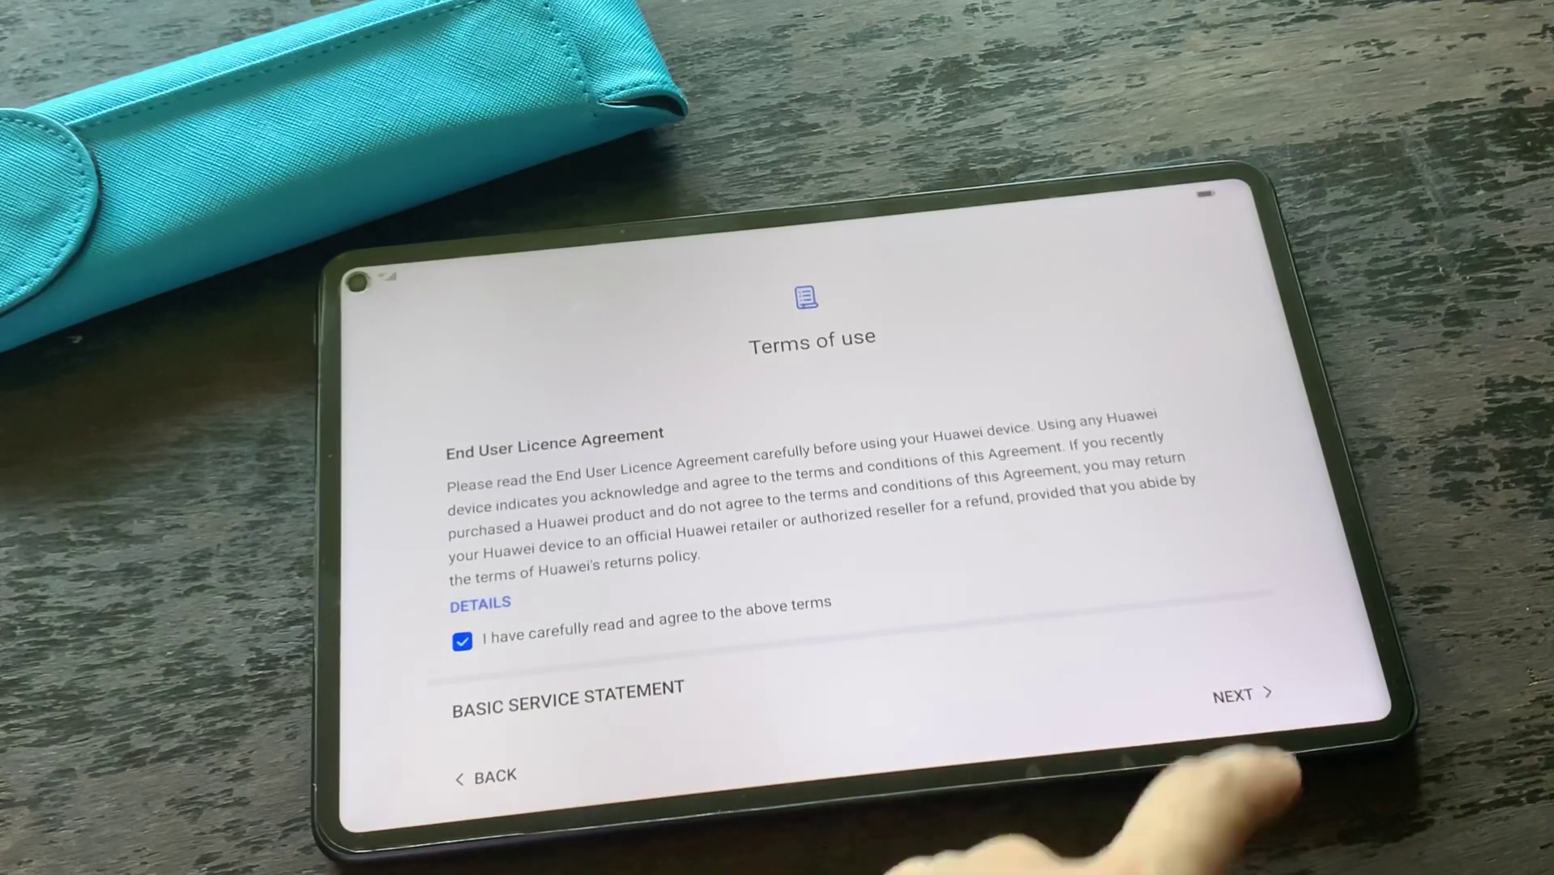
pyautogui.click(1232, 695)
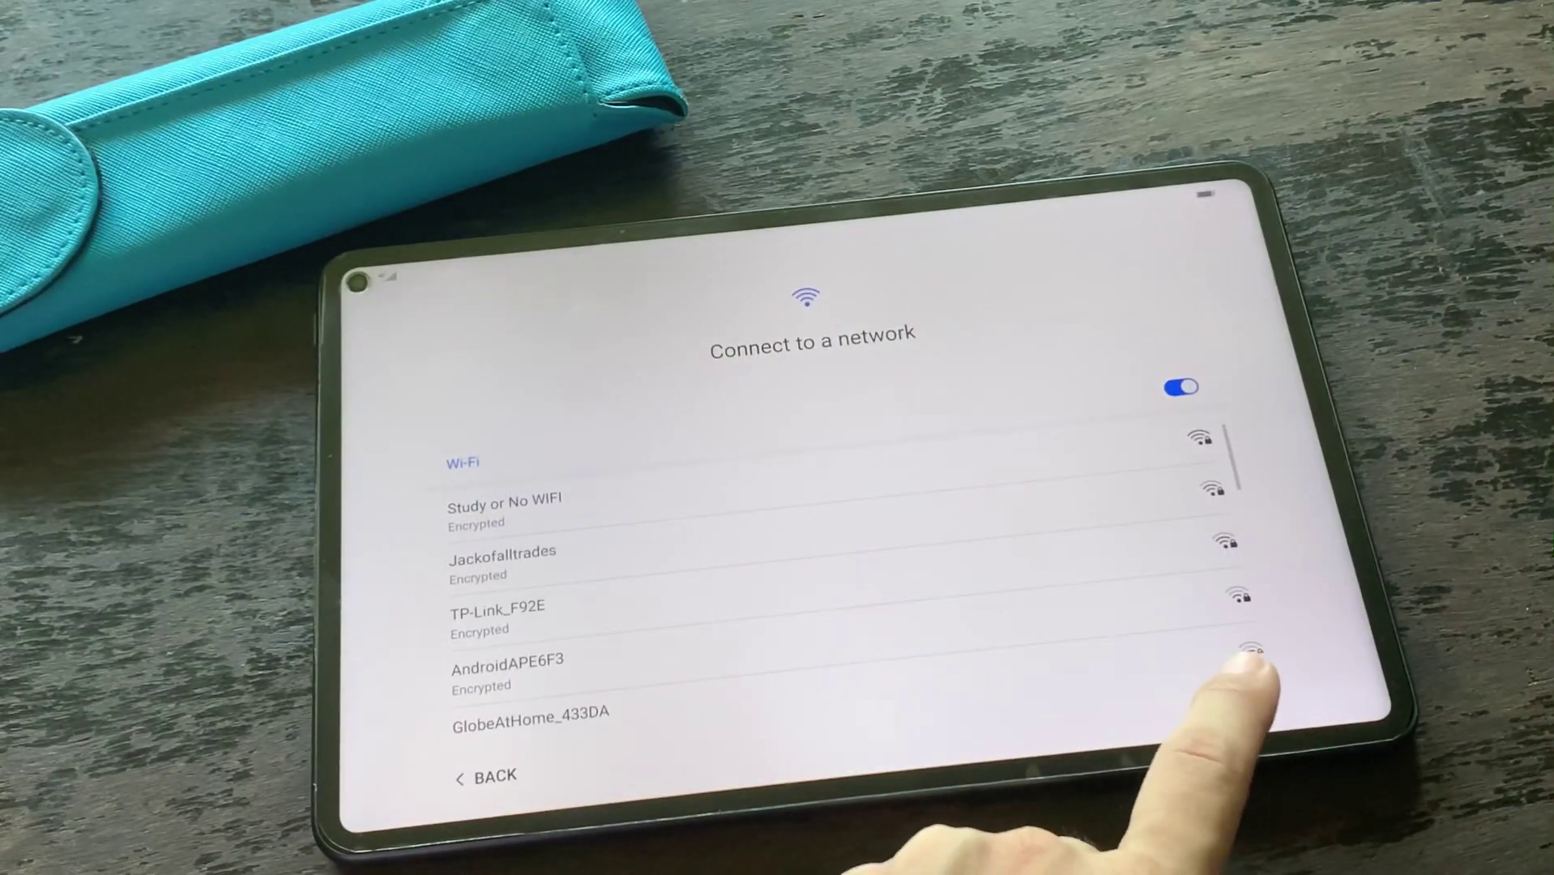
pyautogui.click(1245, 688)
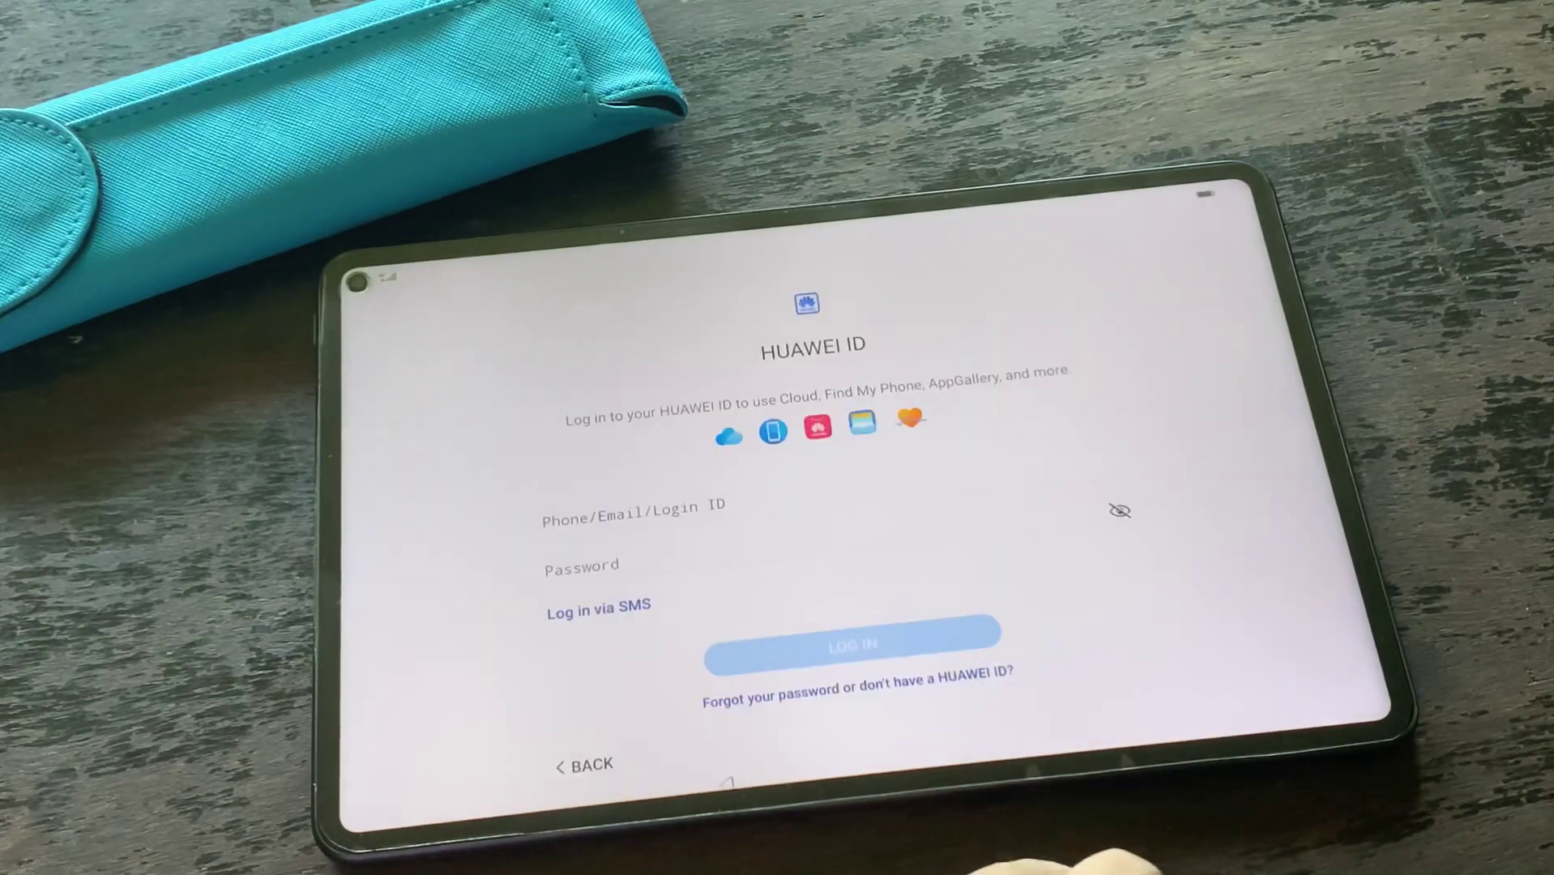
pyautogui.click(1250, 748)
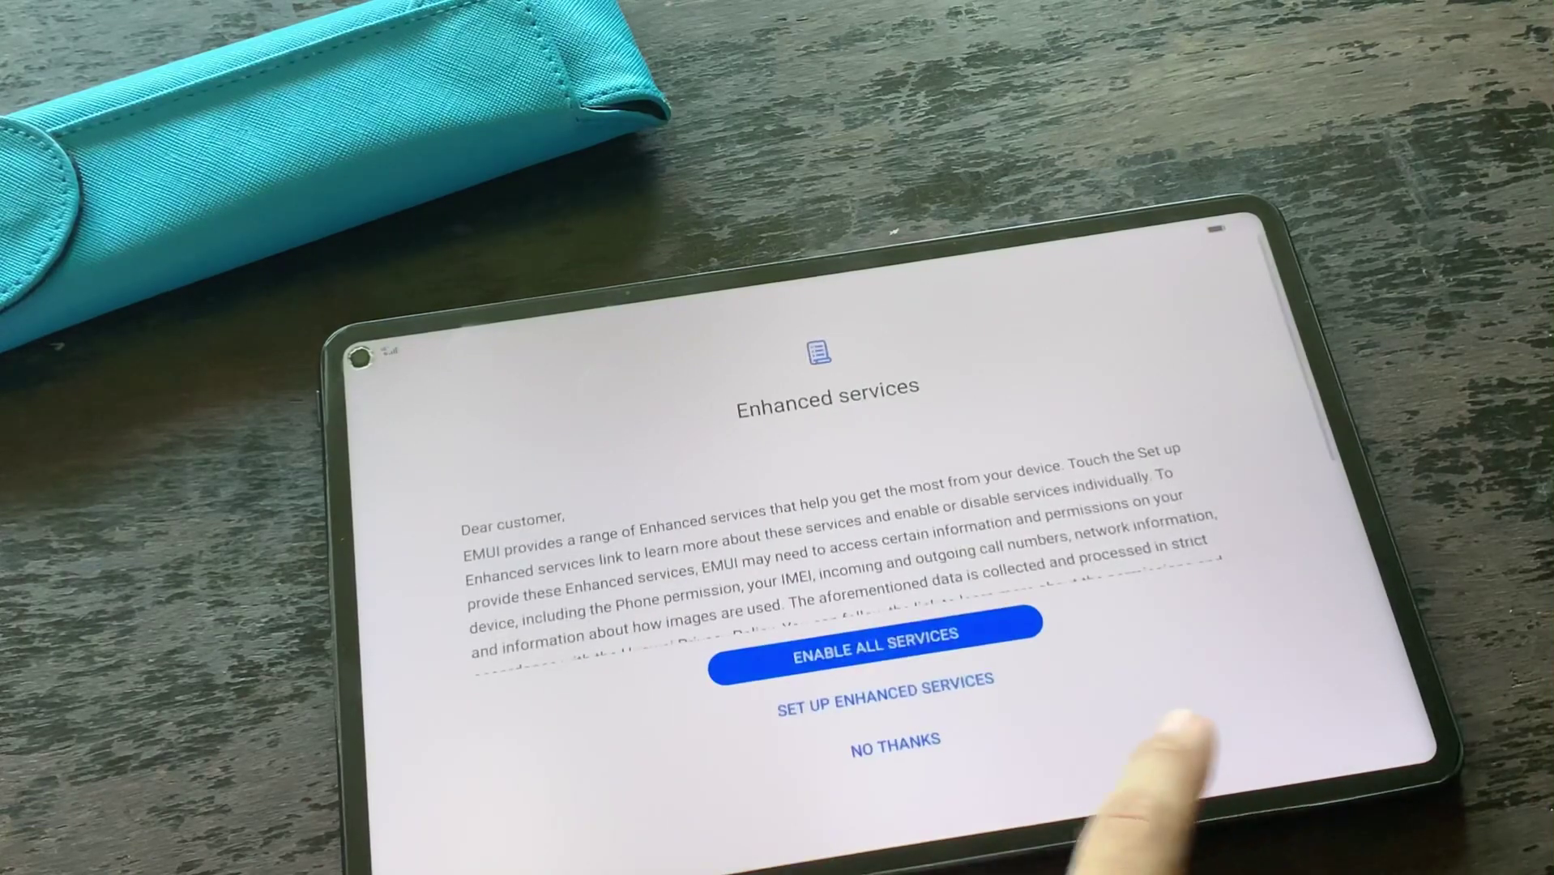
pyautogui.click(894, 741)
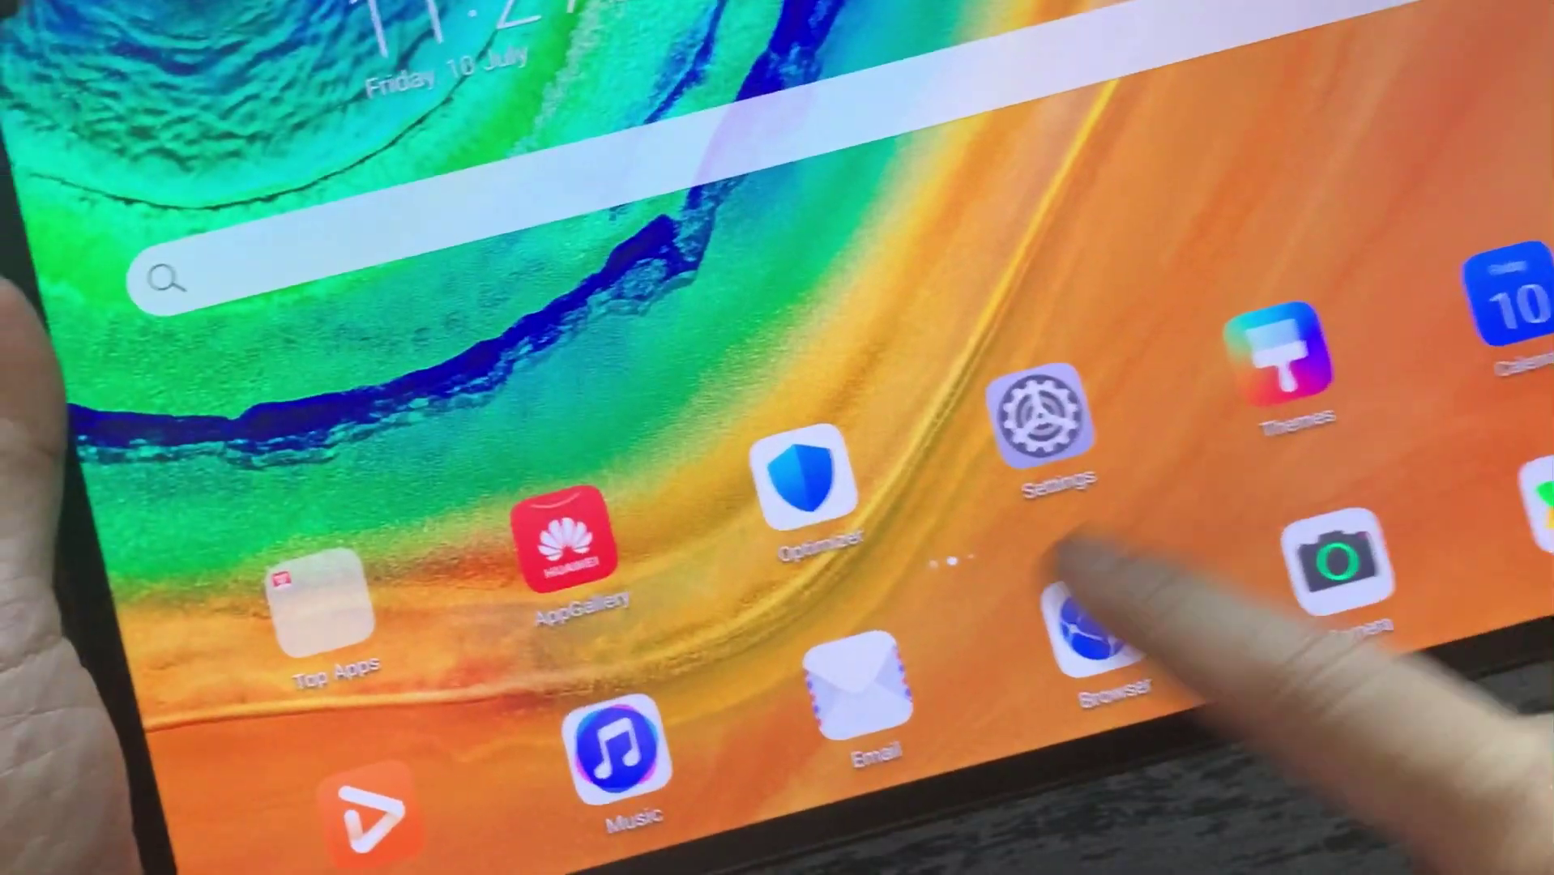
# Browse the Lifestyle, Social, Business, Tools, Games and Stylus folders on the second home page.
pyautogui.moveTo(1074, 535); pyautogui.dragTo(1463, 286)
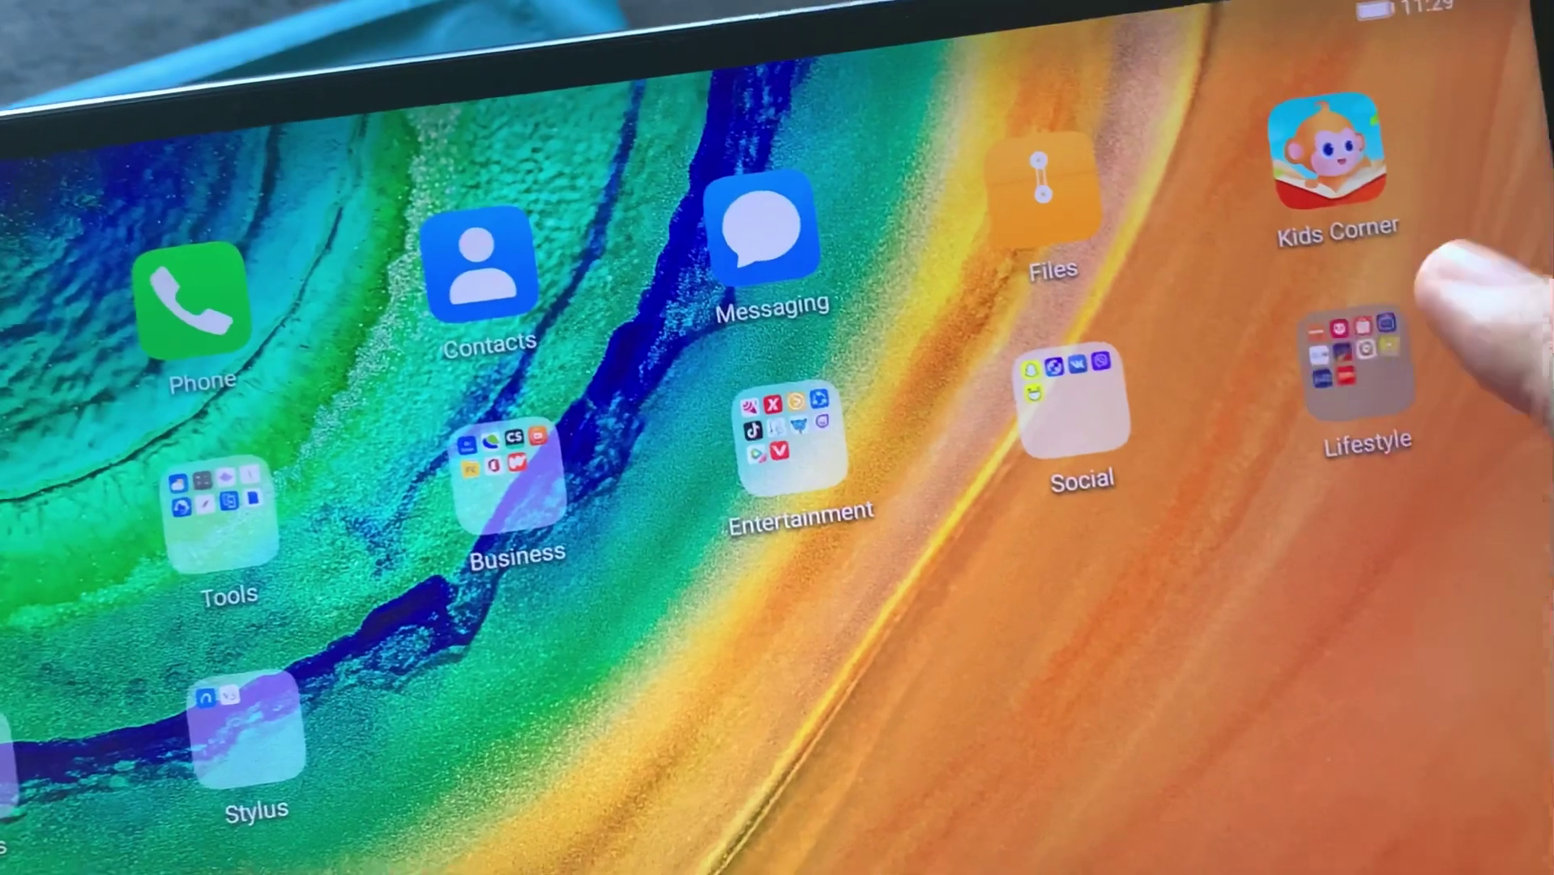
pyautogui.click(1321, 353)
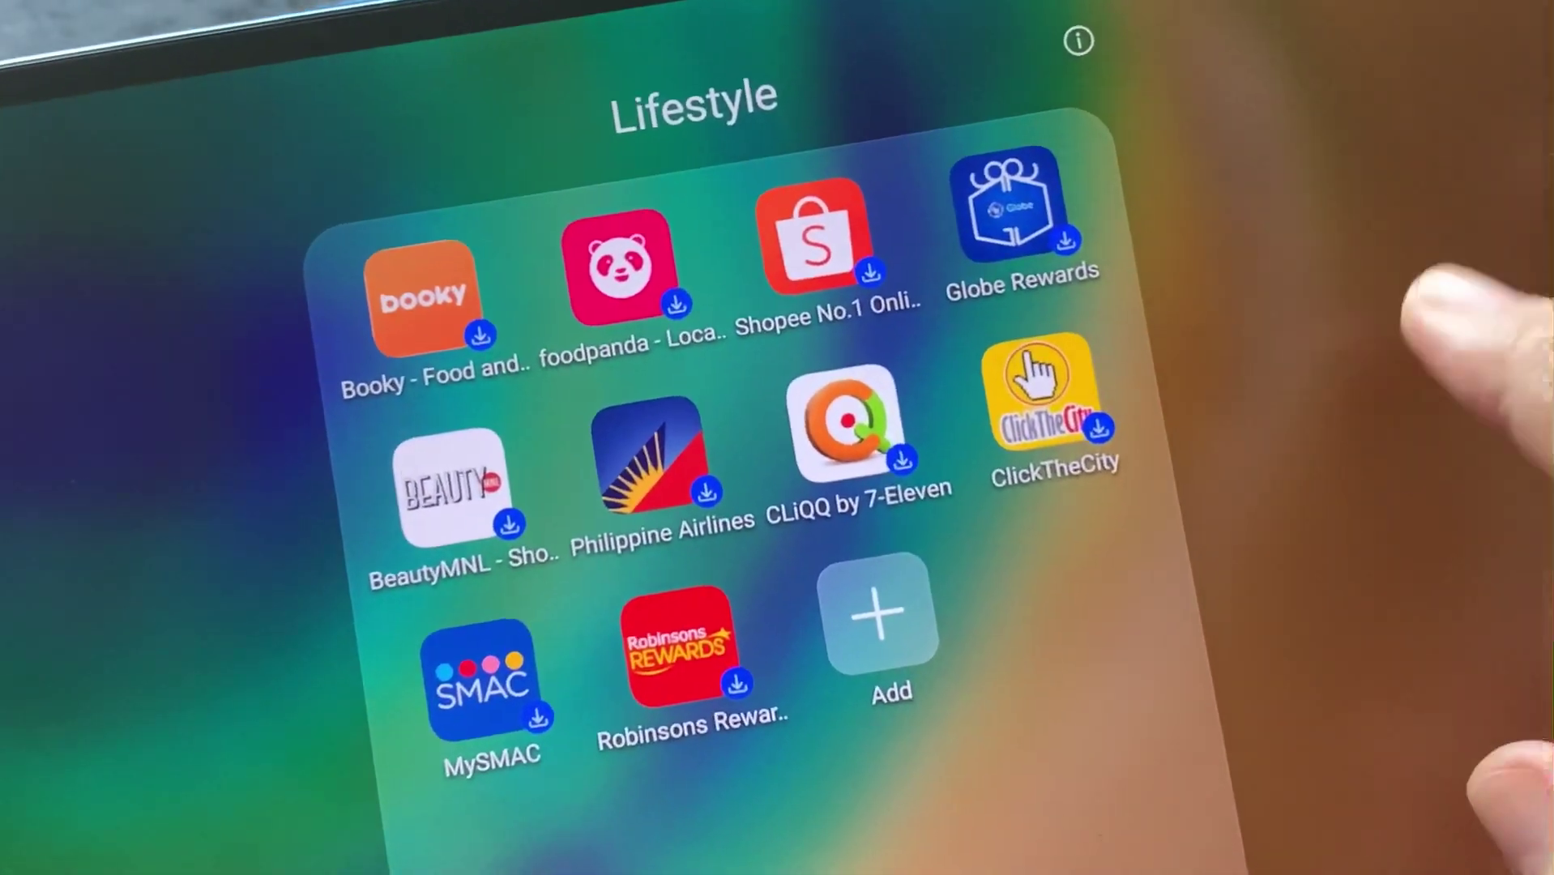
pyautogui.click(1420, 299)
pyautogui.click(1196, 383)
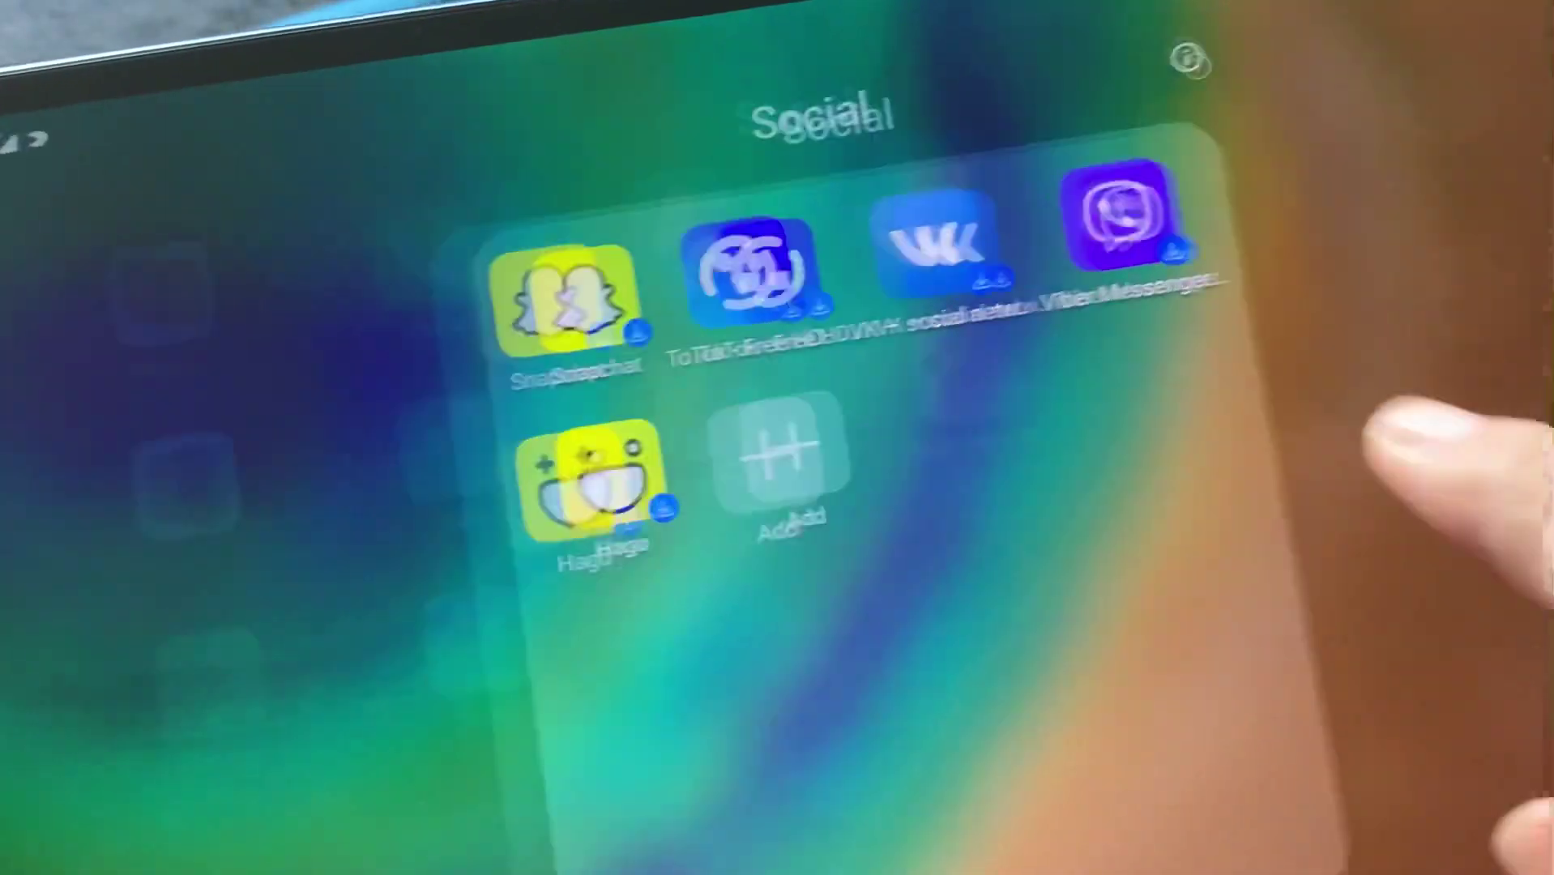
pyautogui.click(1379, 425)
pyautogui.click(911, 406)
pyautogui.click(218, 511)
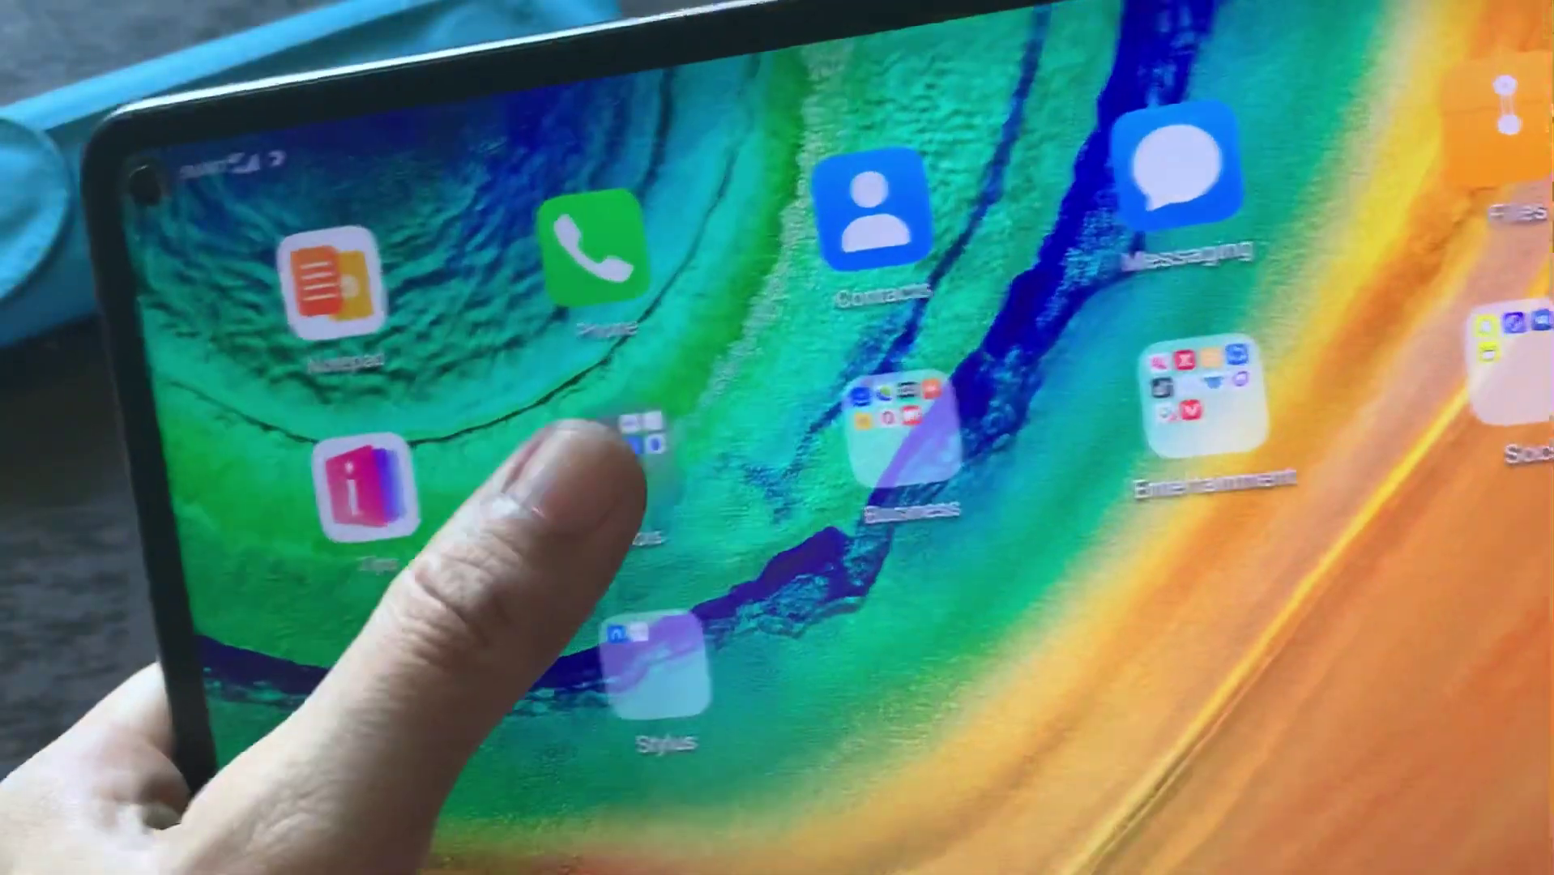
pyautogui.click(656, 455)
pyautogui.click(182, 607)
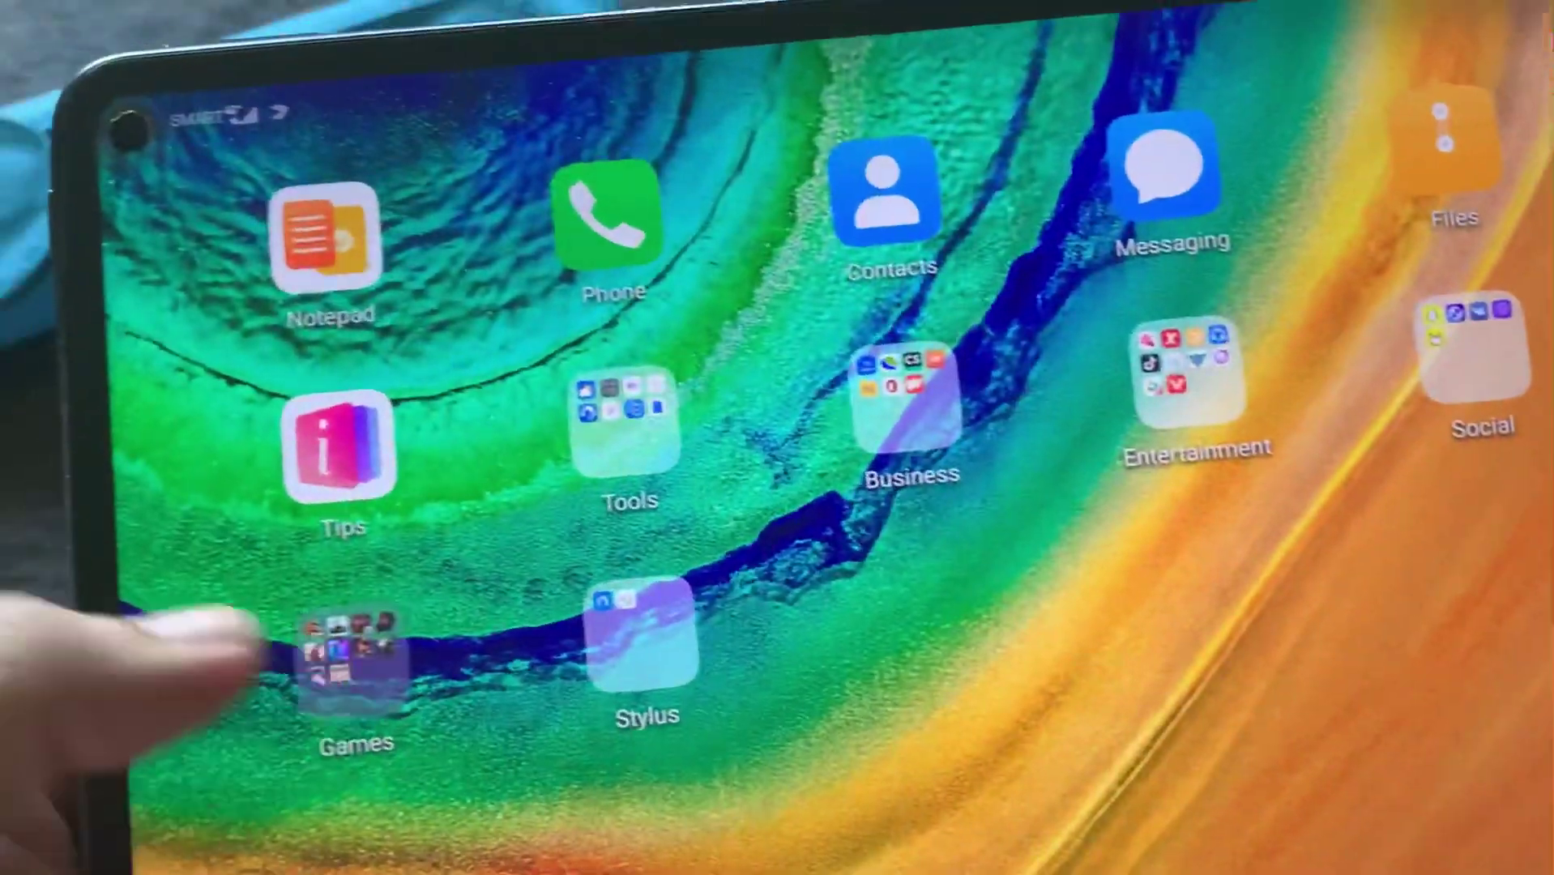
pyautogui.click(375, 656)
pyautogui.click(13, 632)
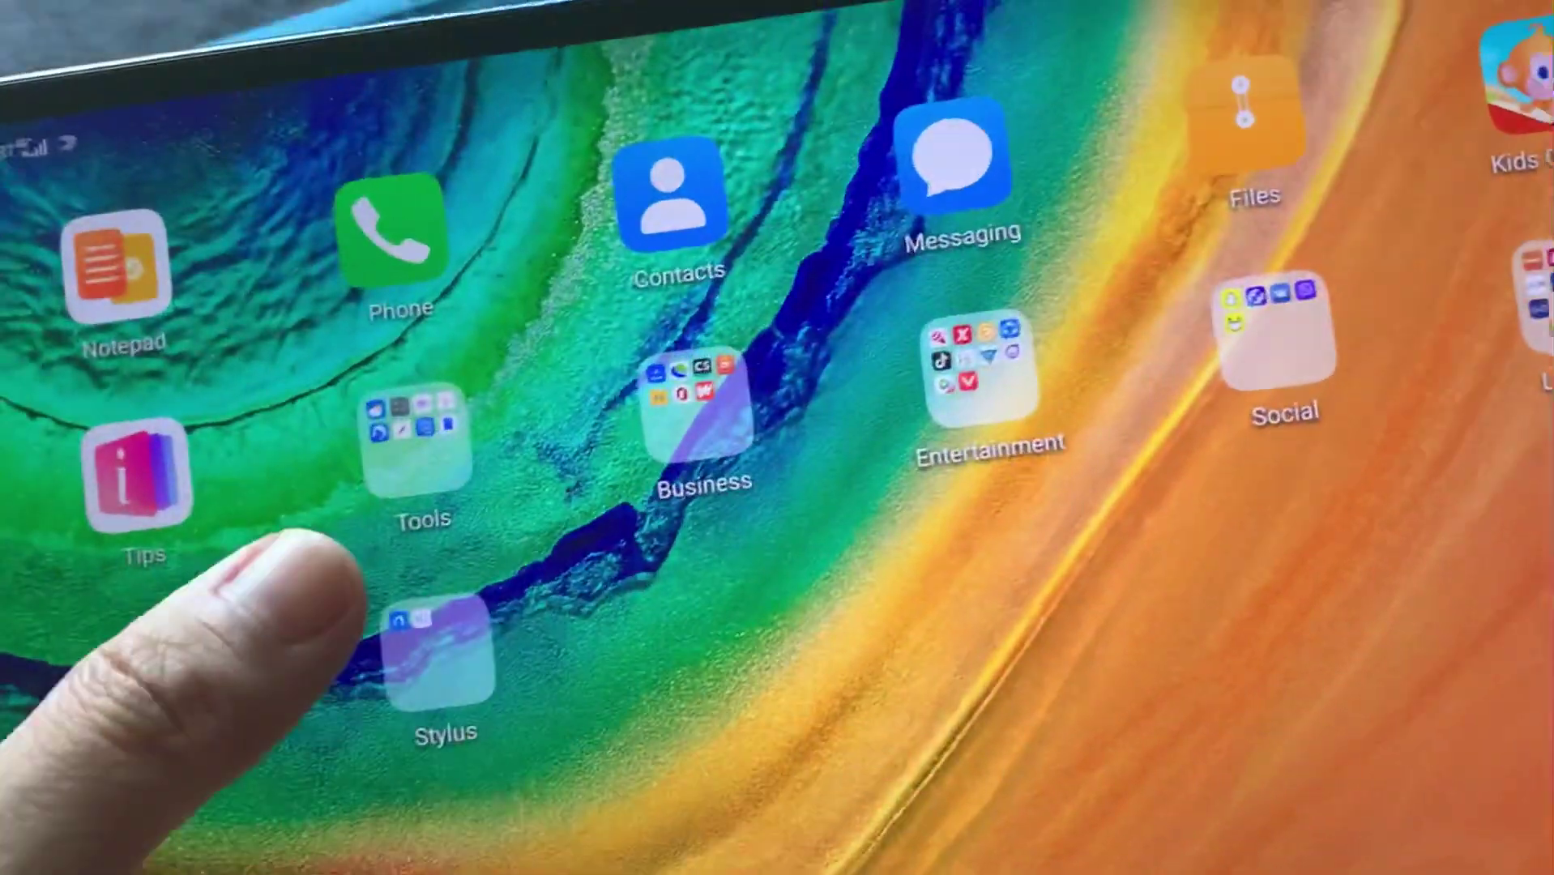
pyautogui.click(431, 656)
pyautogui.click(13, 687)
# Launch AppGallery from the first page and acknowledge the Philippines region notice.
pyautogui.moveTo(1093, 547); pyautogui.dragTo(304, 547)
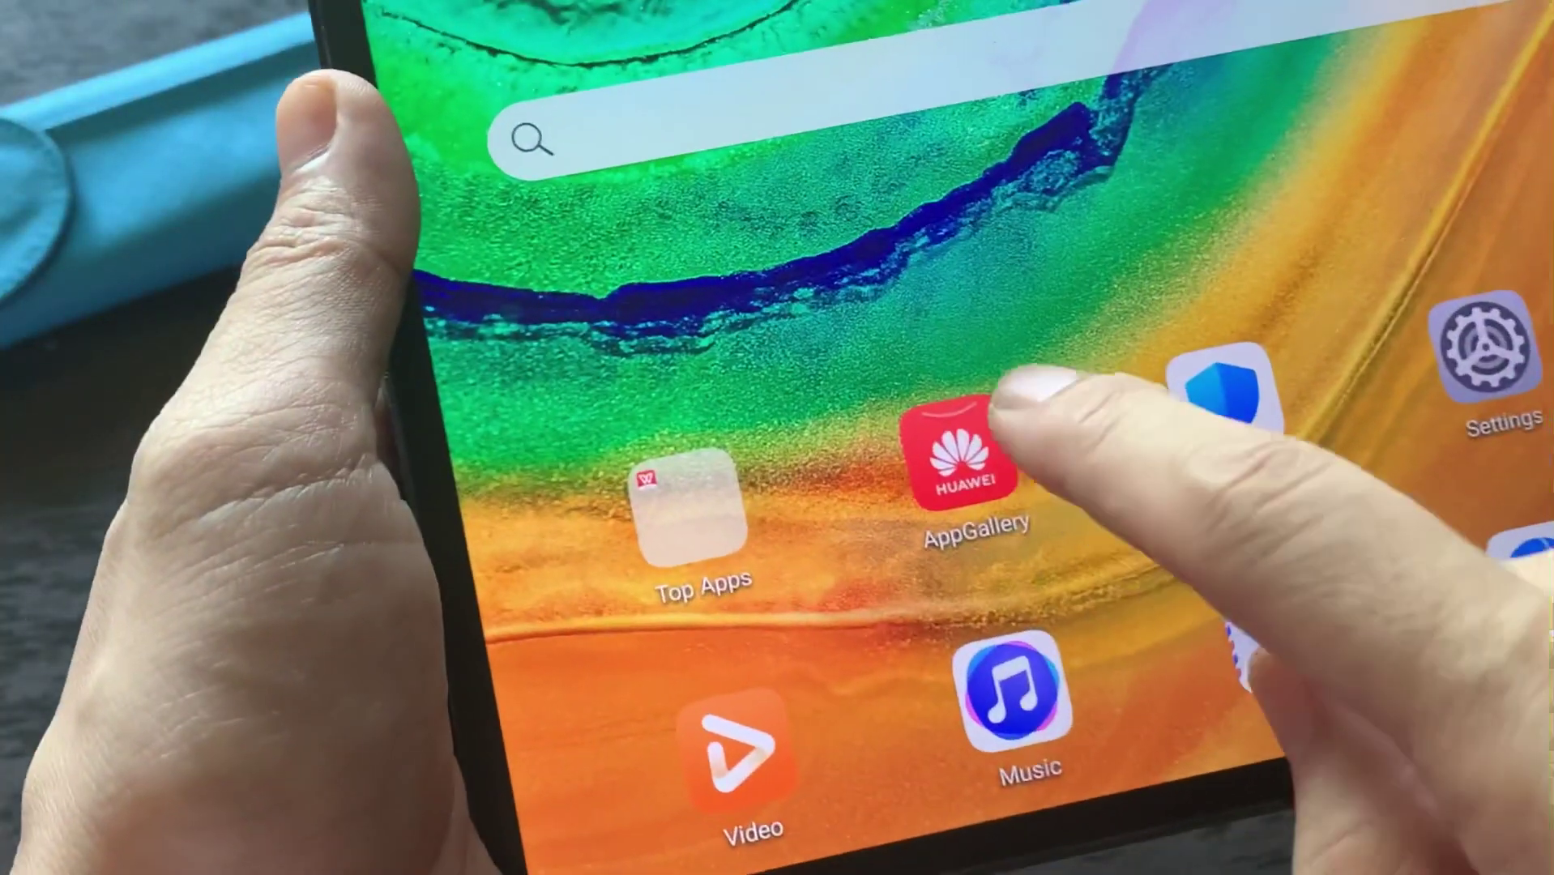
pyautogui.click(1015, 474)
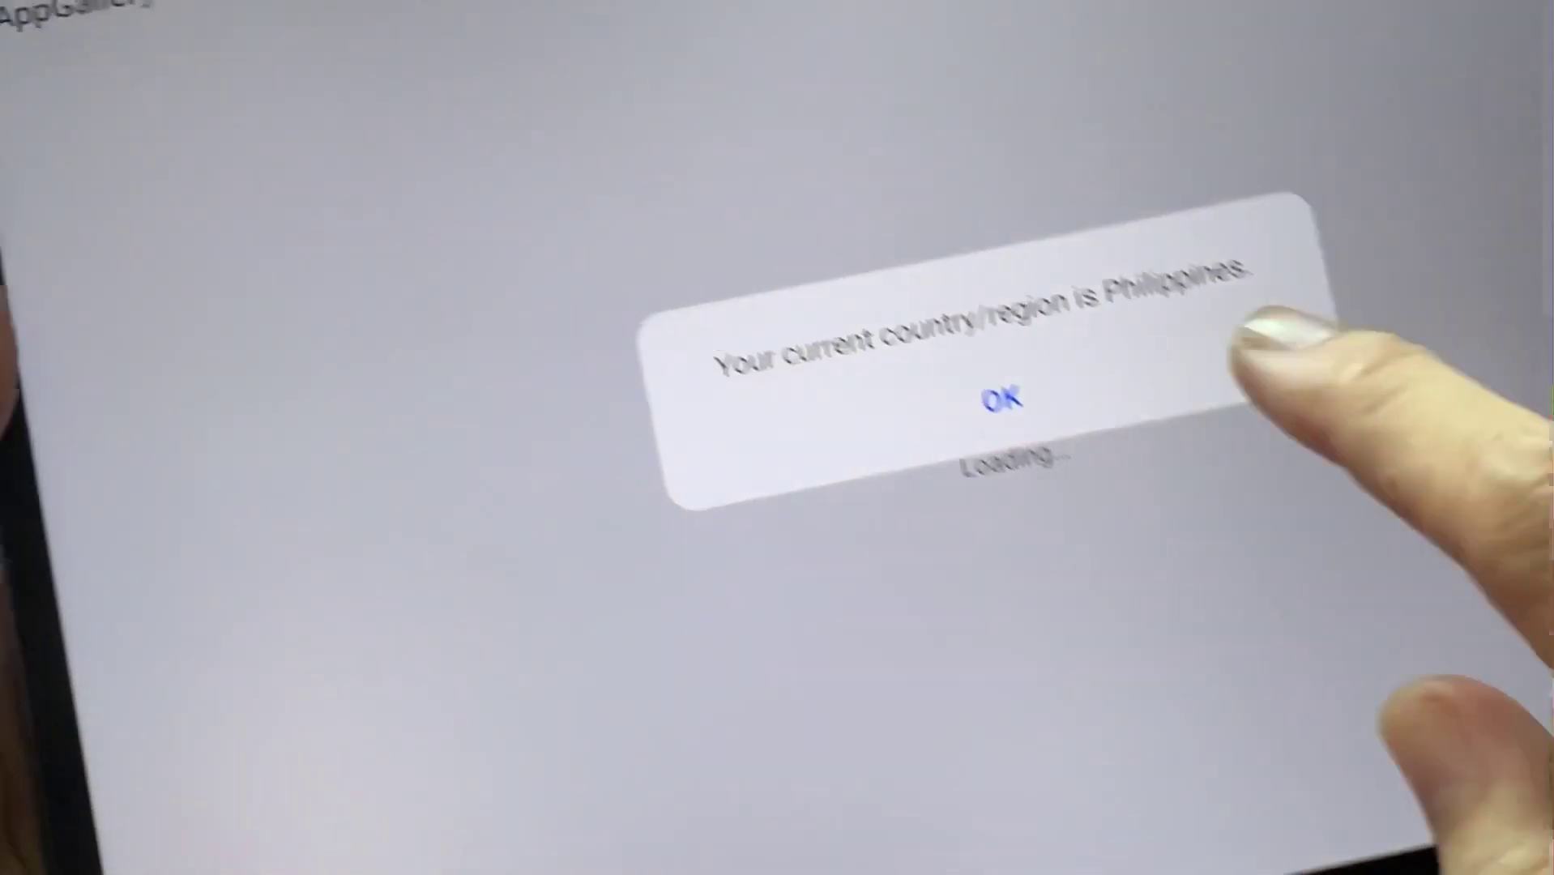
pyautogui.click(999, 392)
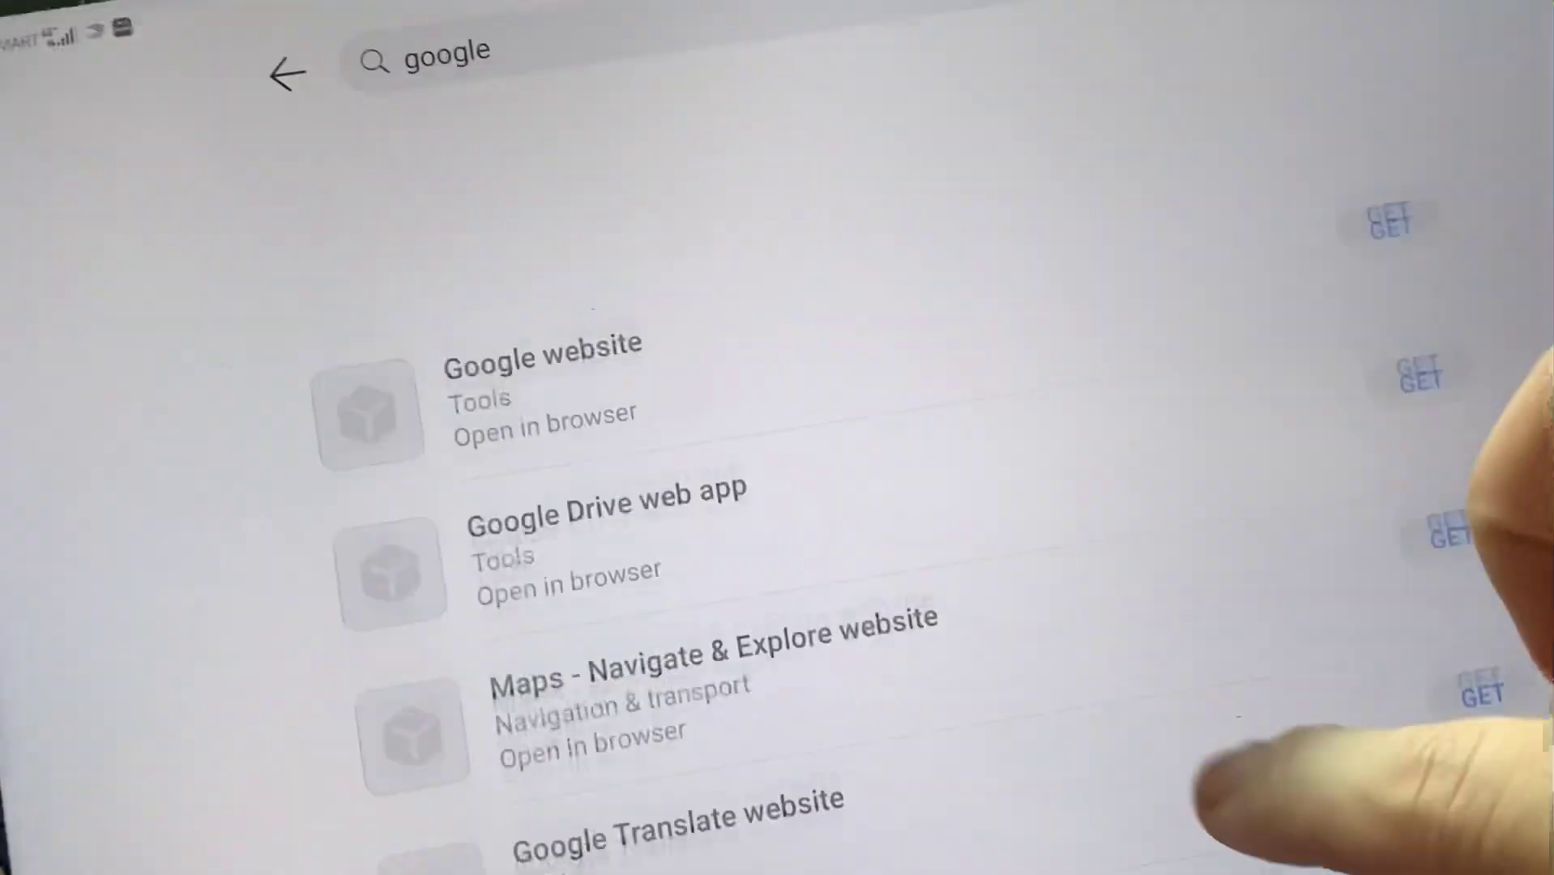
pyautogui.scroll(-5, 1457, 486)
pyautogui.scroll(-5, 1469, 705)
pyautogui.scroll(2, 1457, 718)
pyautogui.scroll(3, 1469, 523)
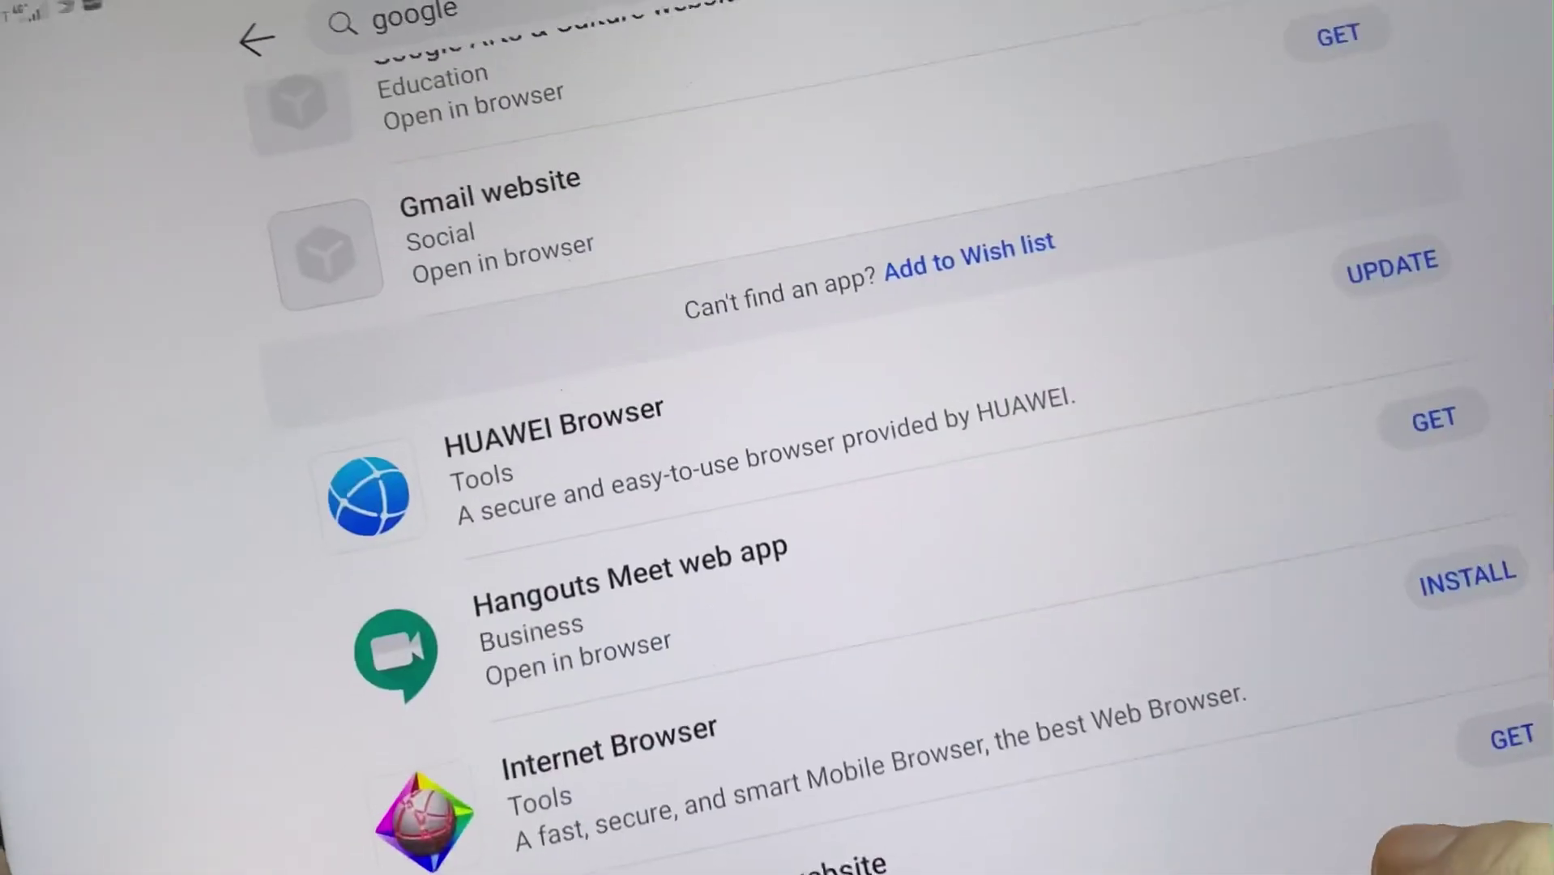
pyautogui.scroll(3, 1456, 523)
pyautogui.scroll(3, 1197, 643)
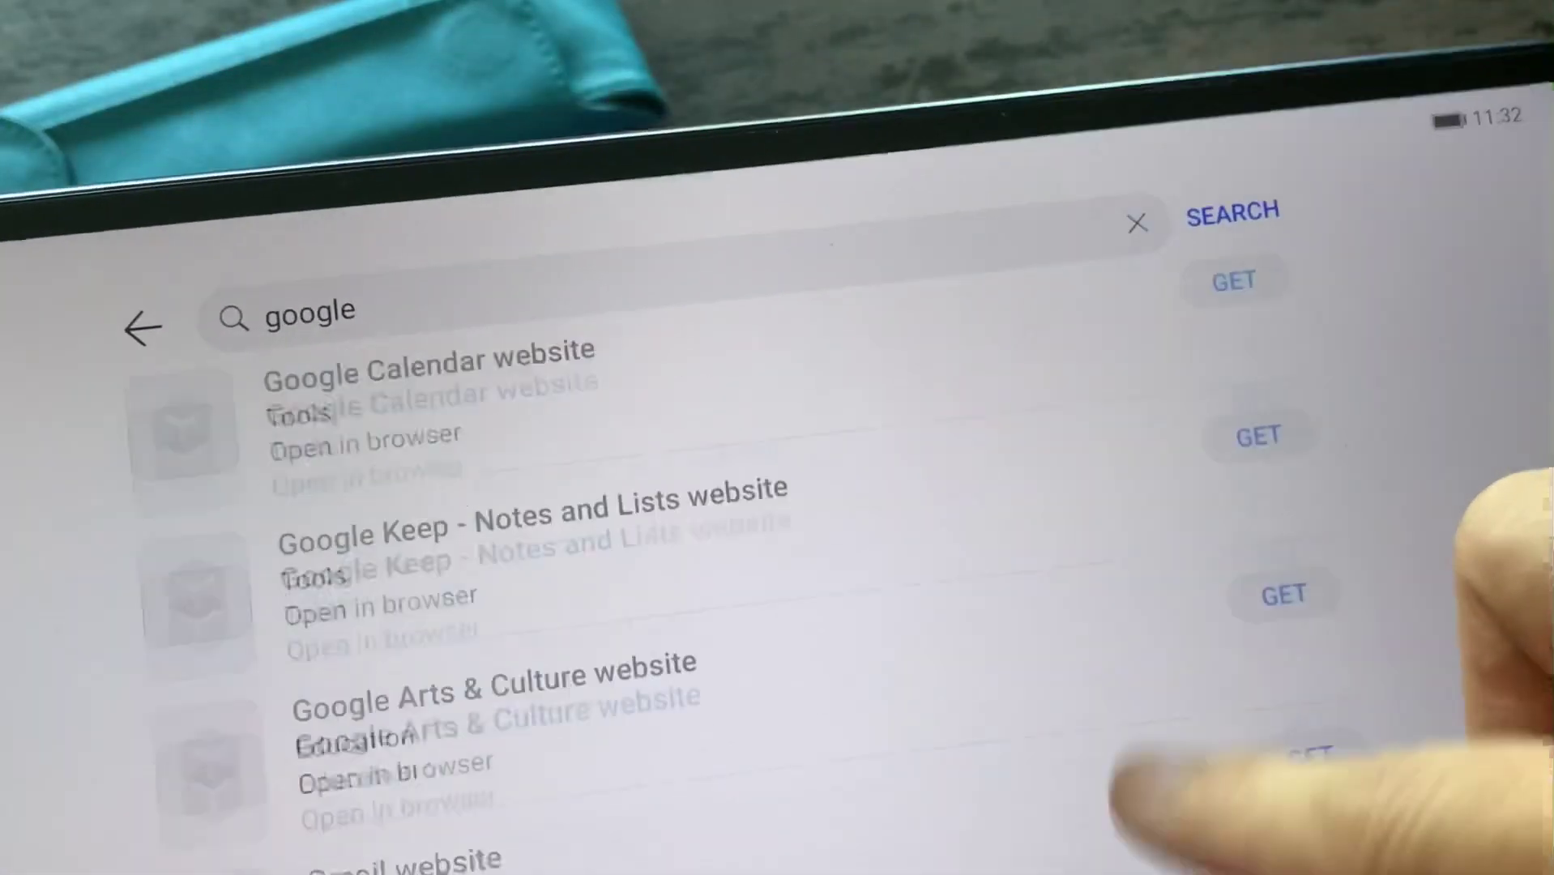
pyautogui.scroll(3, 1145, 660)
pyautogui.scroll(-2, 1267, 625)
pyautogui.scroll(-5, 1335, 559)
pyautogui.scroll(-3, 1396, 607)
pyautogui.scroll(-5, 1457, 624)
pyautogui.scroll(-4, 1457, 625)
pyautogui.scroll(-5, 1517, 535)
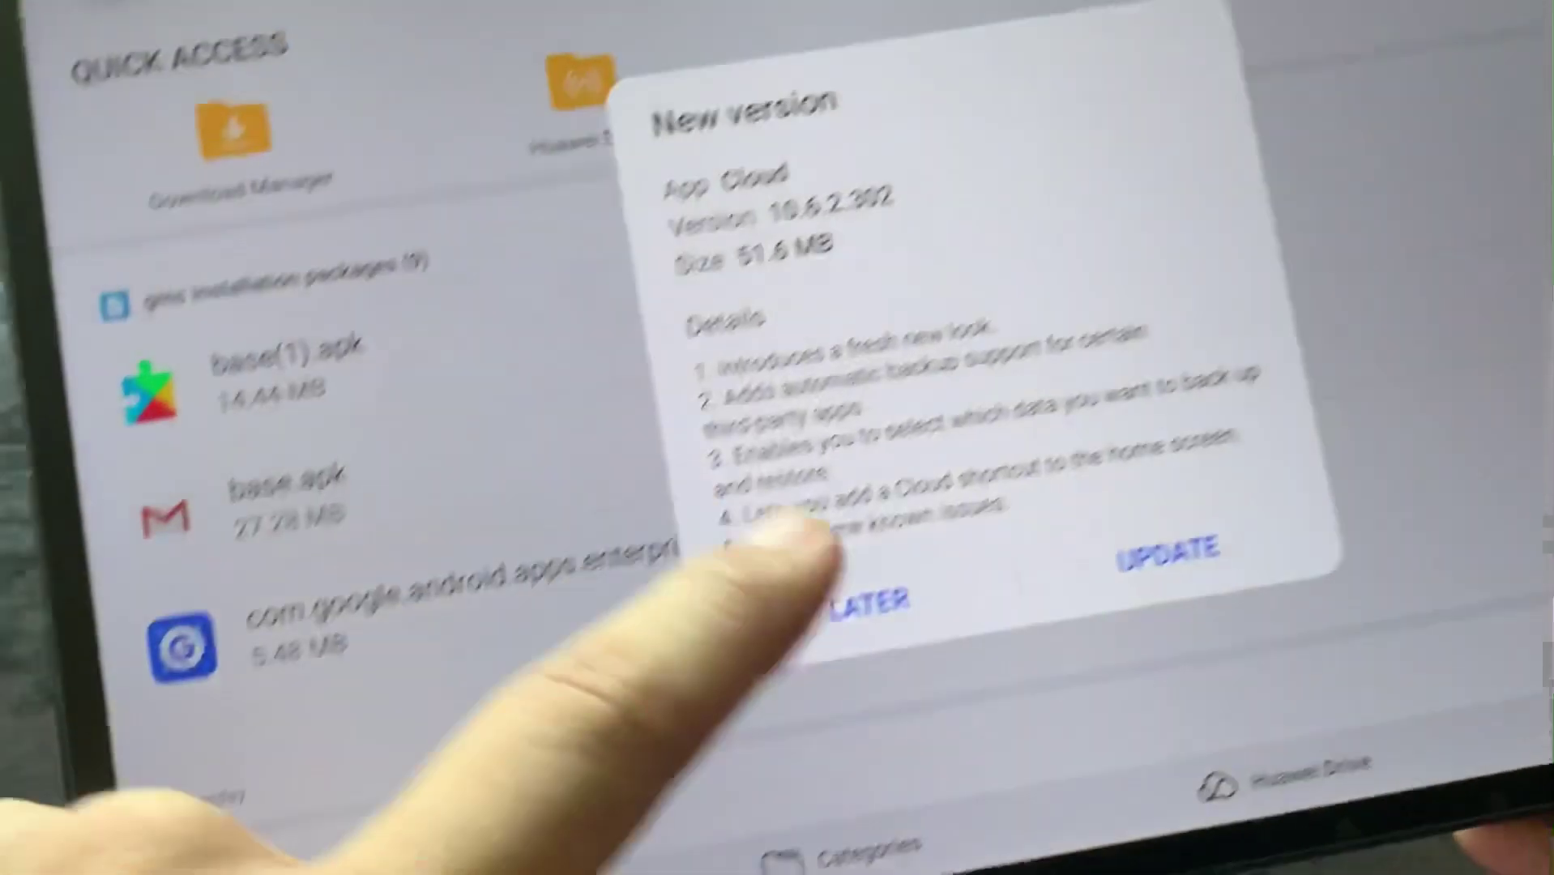
# Postpone the Cloud update and choose to extract the zip archive on the USB drive.
pyautogui.click(738, 600)
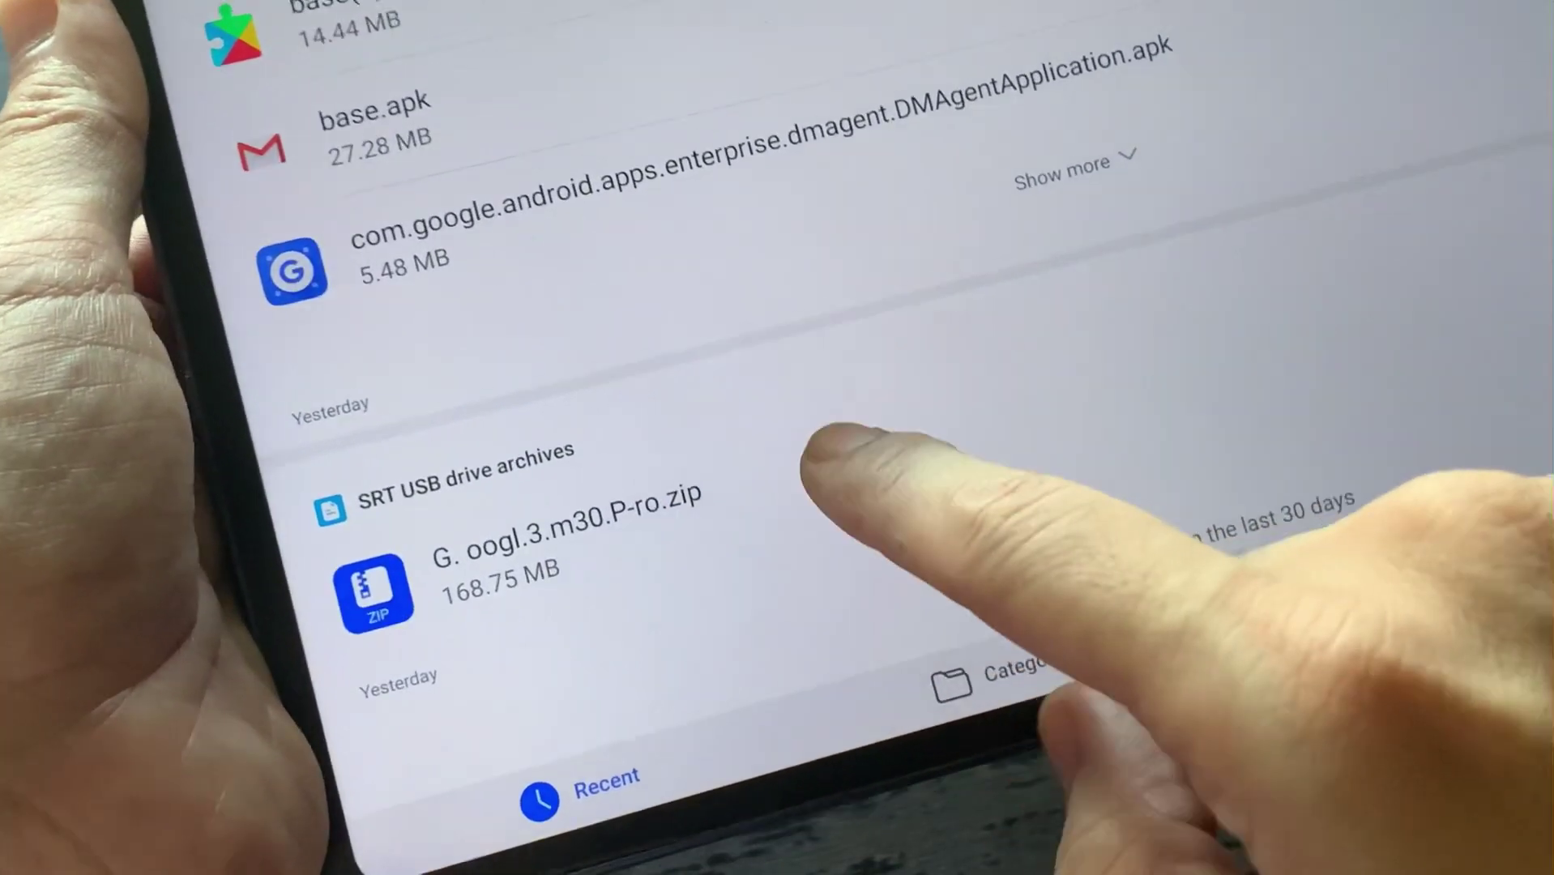
pyautogui.click(835, 452)
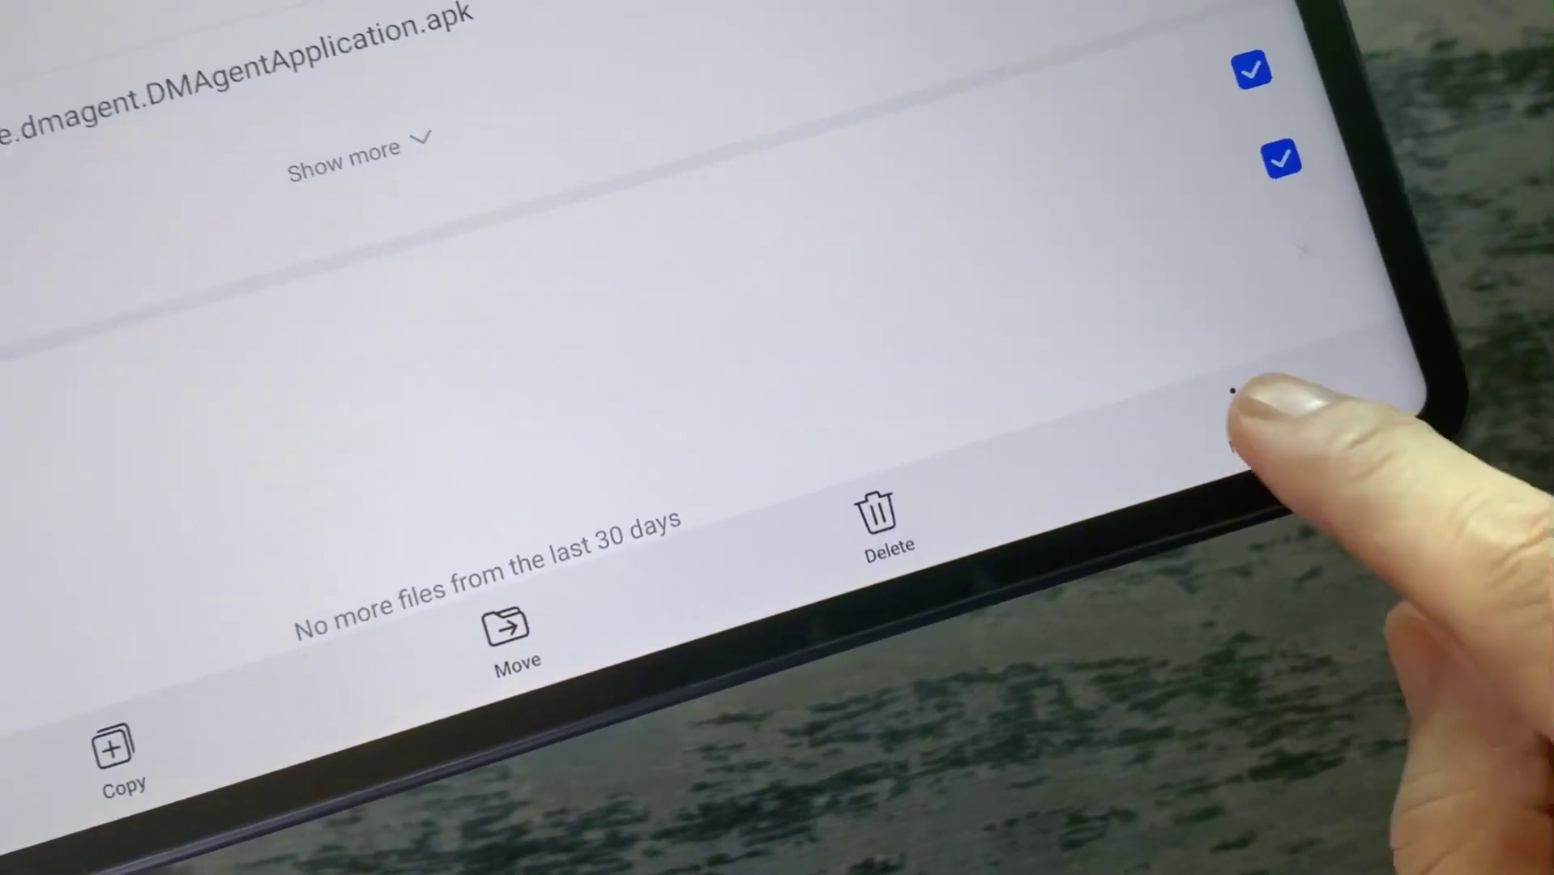
pyautogui.click(1192, 368)
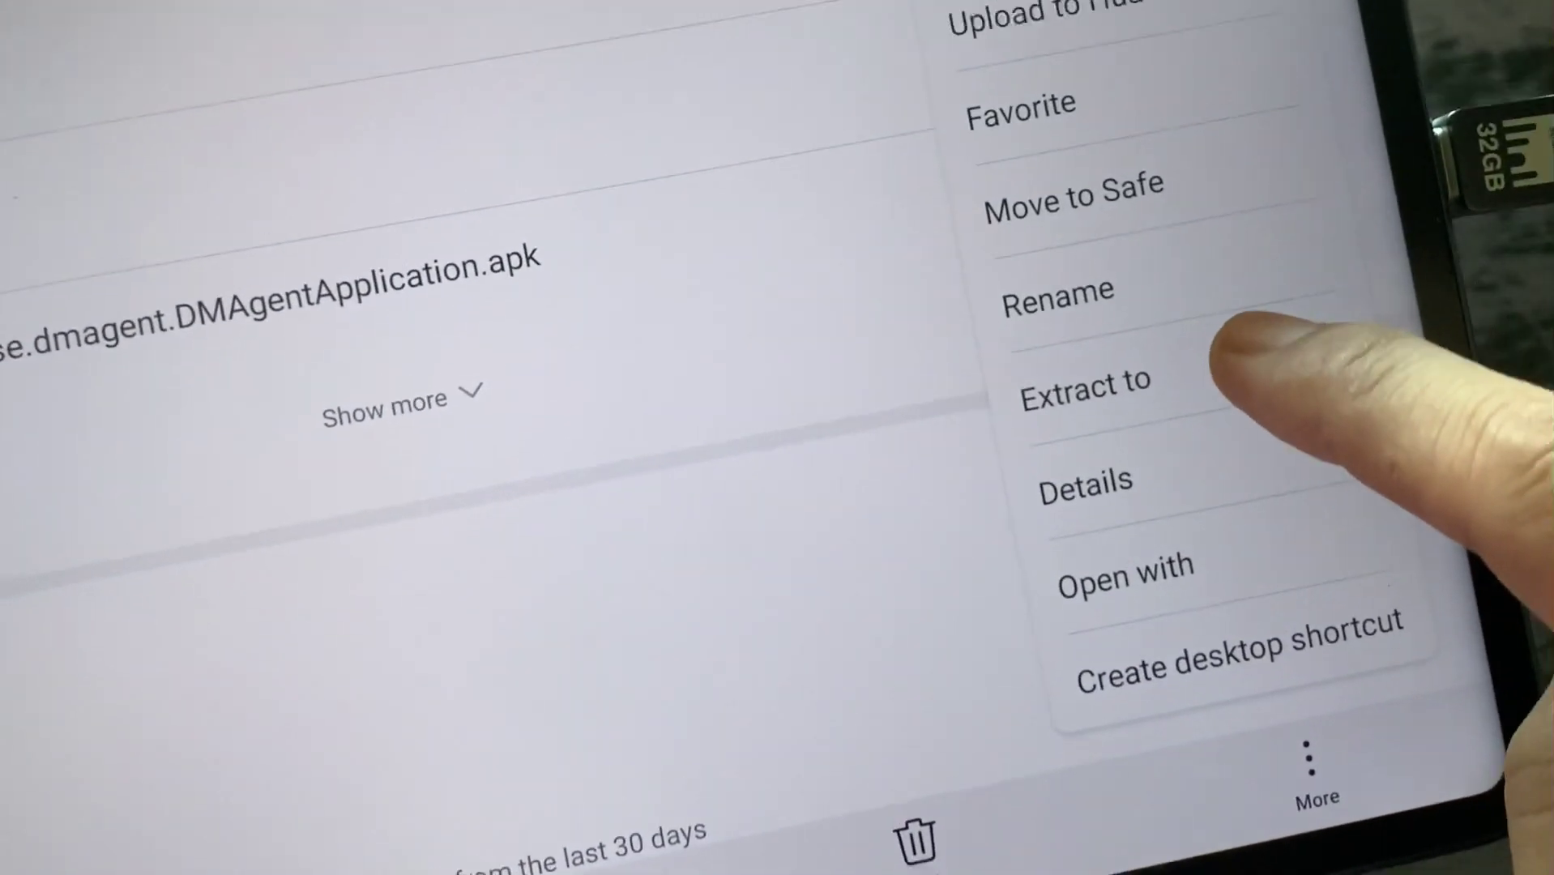
pyautogui.click(1172, 377)
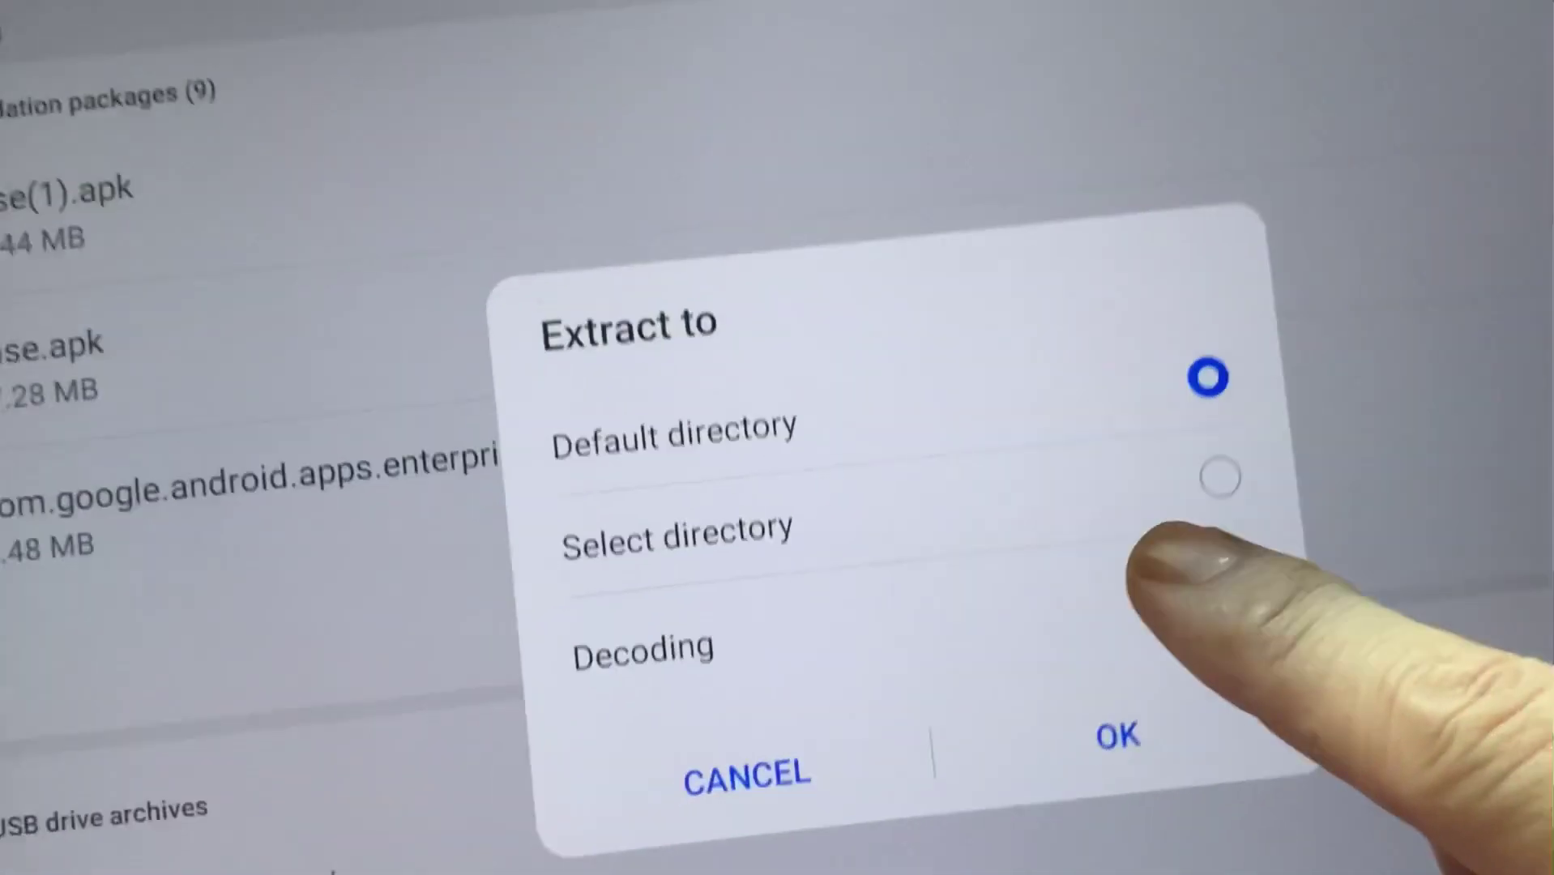
# Keep Default decoding and set the extraction to go into a chosen directory.
pyautogui.click(777, 407)
pyautogui.click(1007, 850)
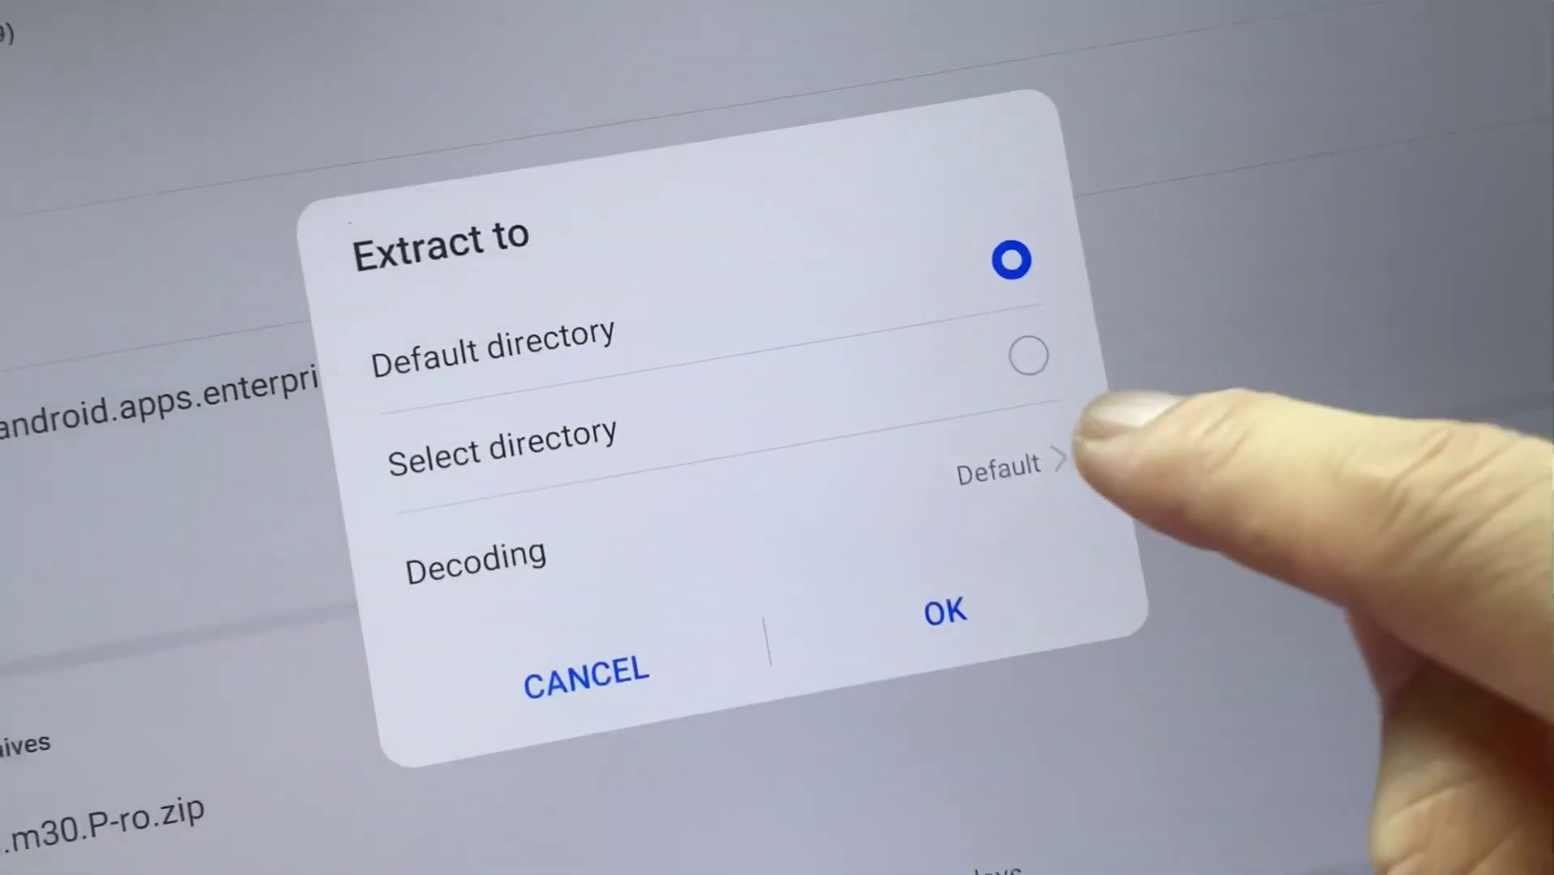
pyautogui.click(1102, 458)
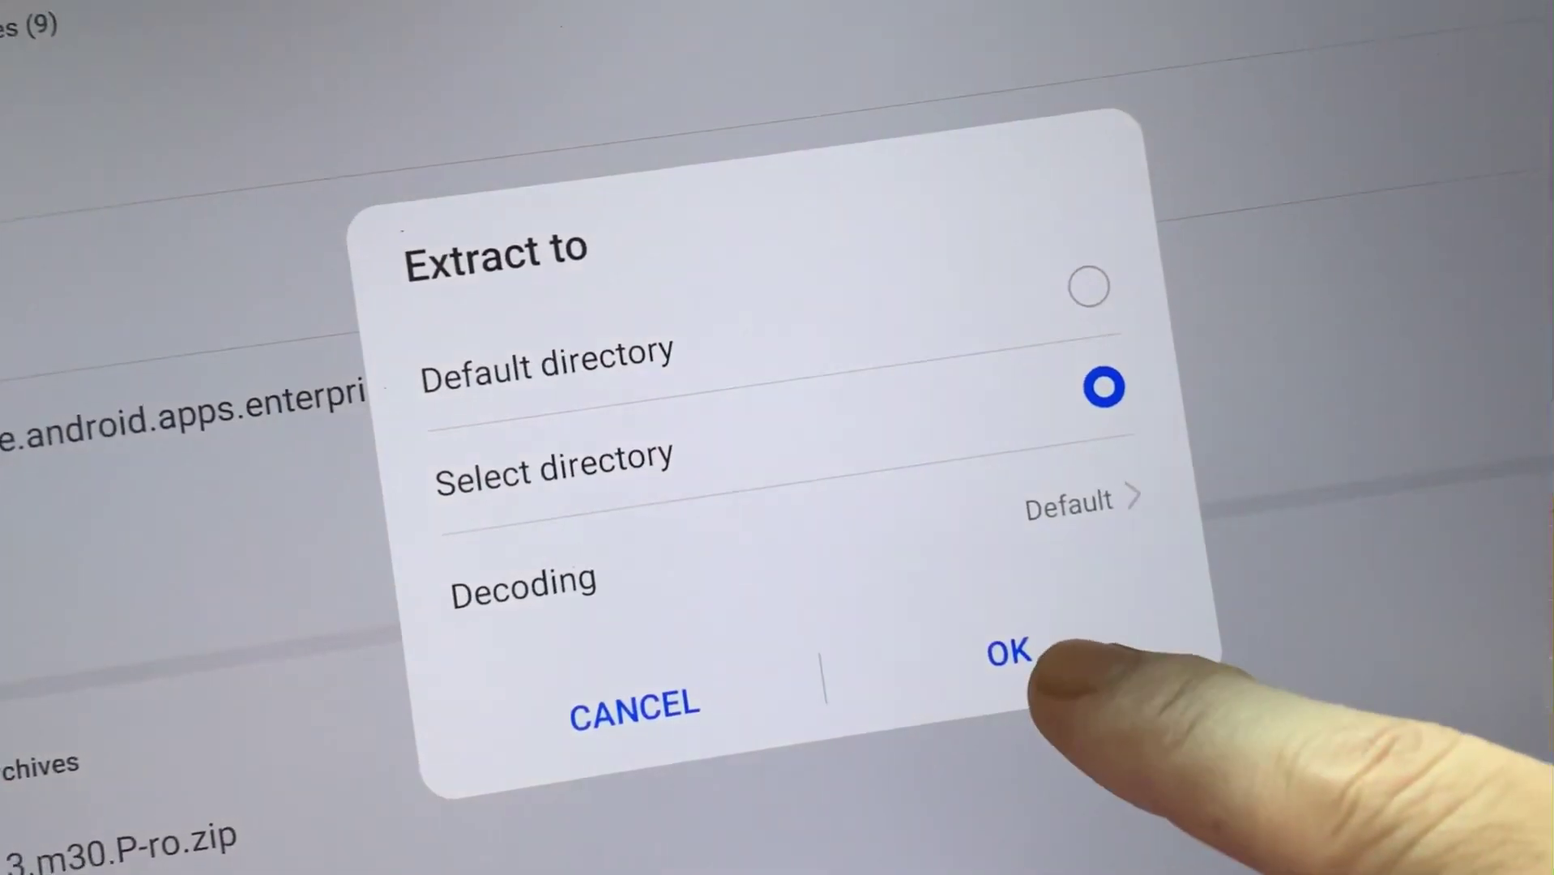
pyautogui.click(1011, 717)
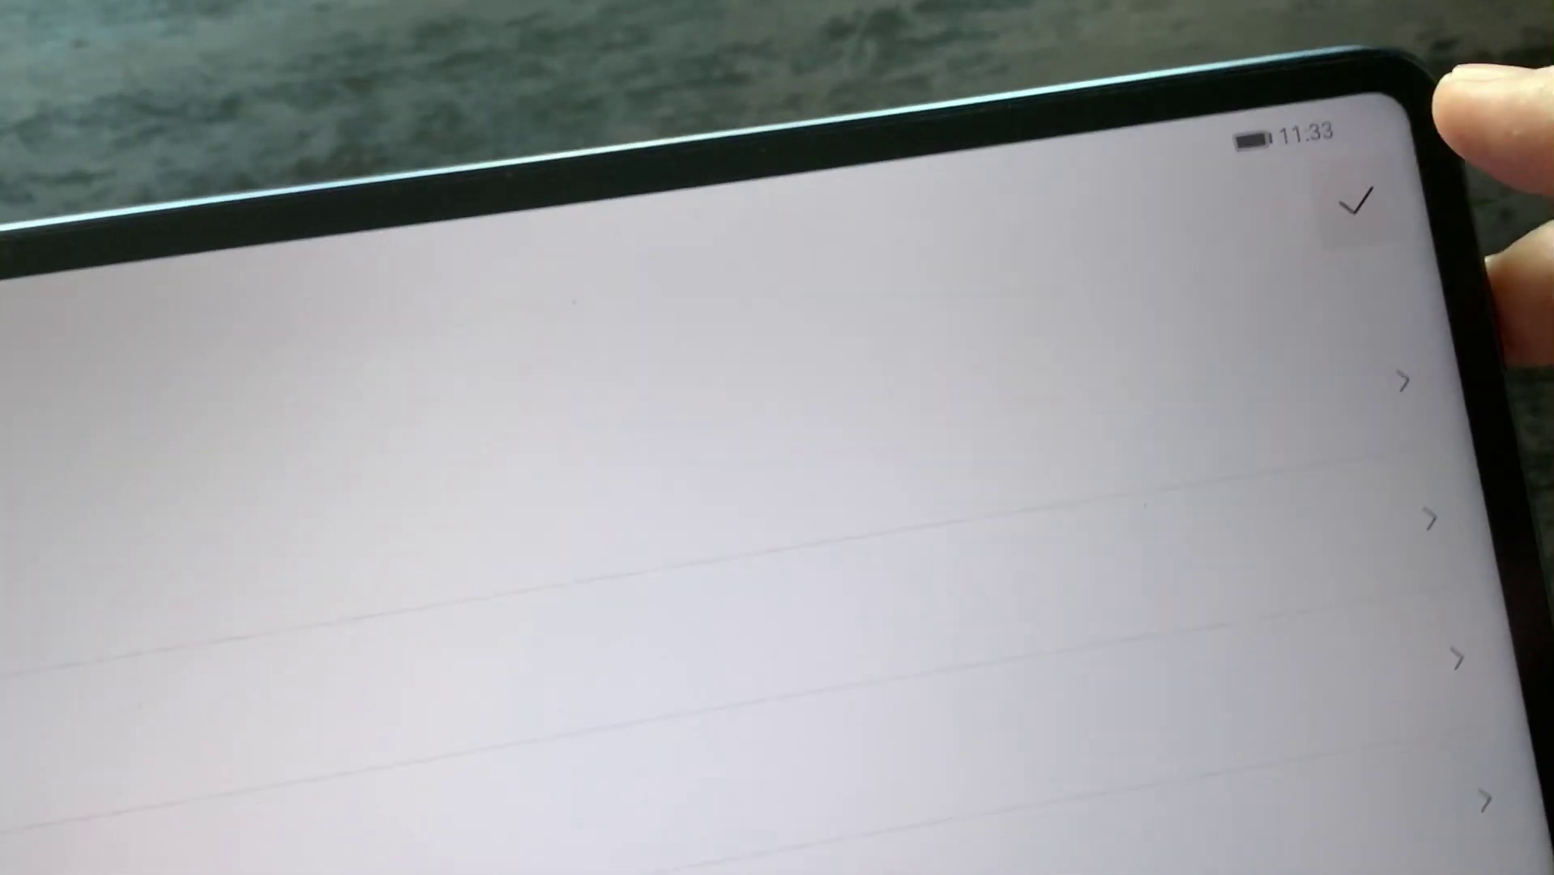
# Extract onto the SRT USB drive, then move gms and Huawei folders to its root, merging.
pyautogui.click(1332, 250)
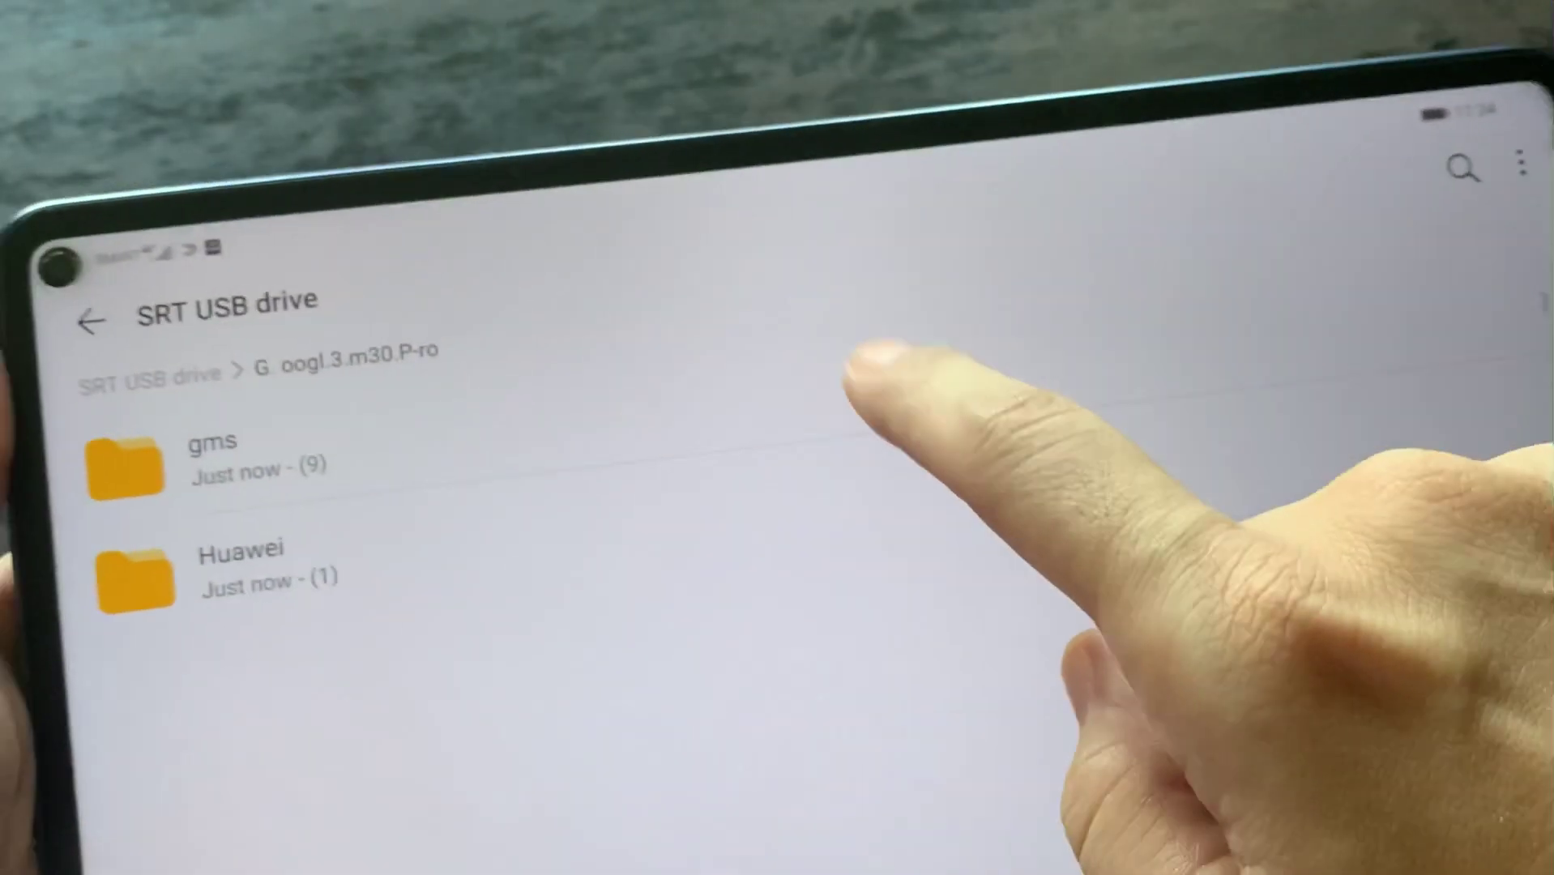
pyautogui.click(856, 358)
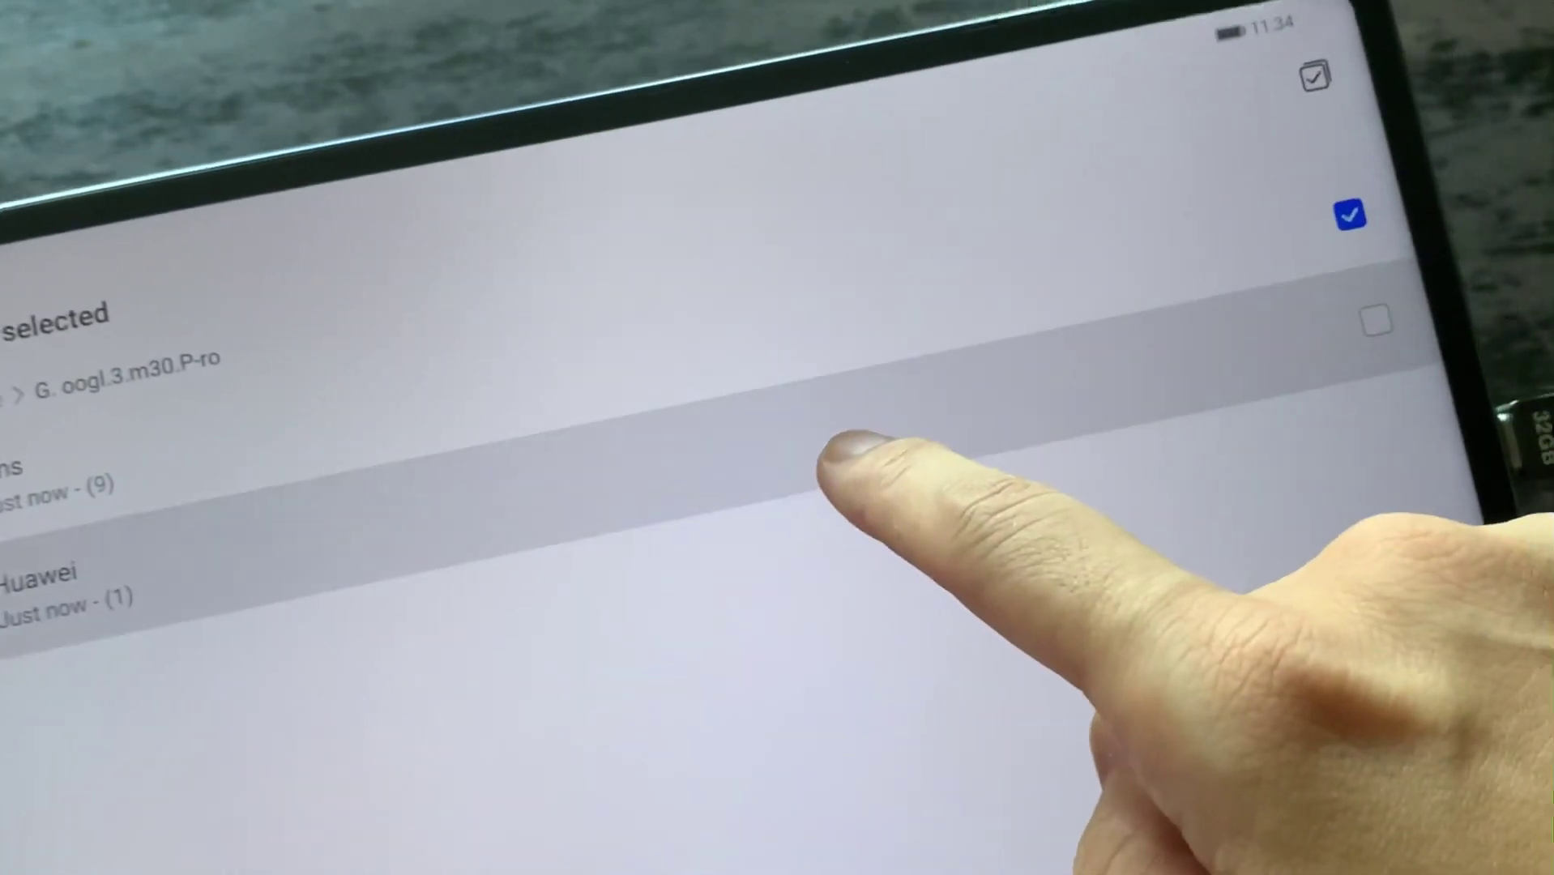
pyautogui.click(843, 444)
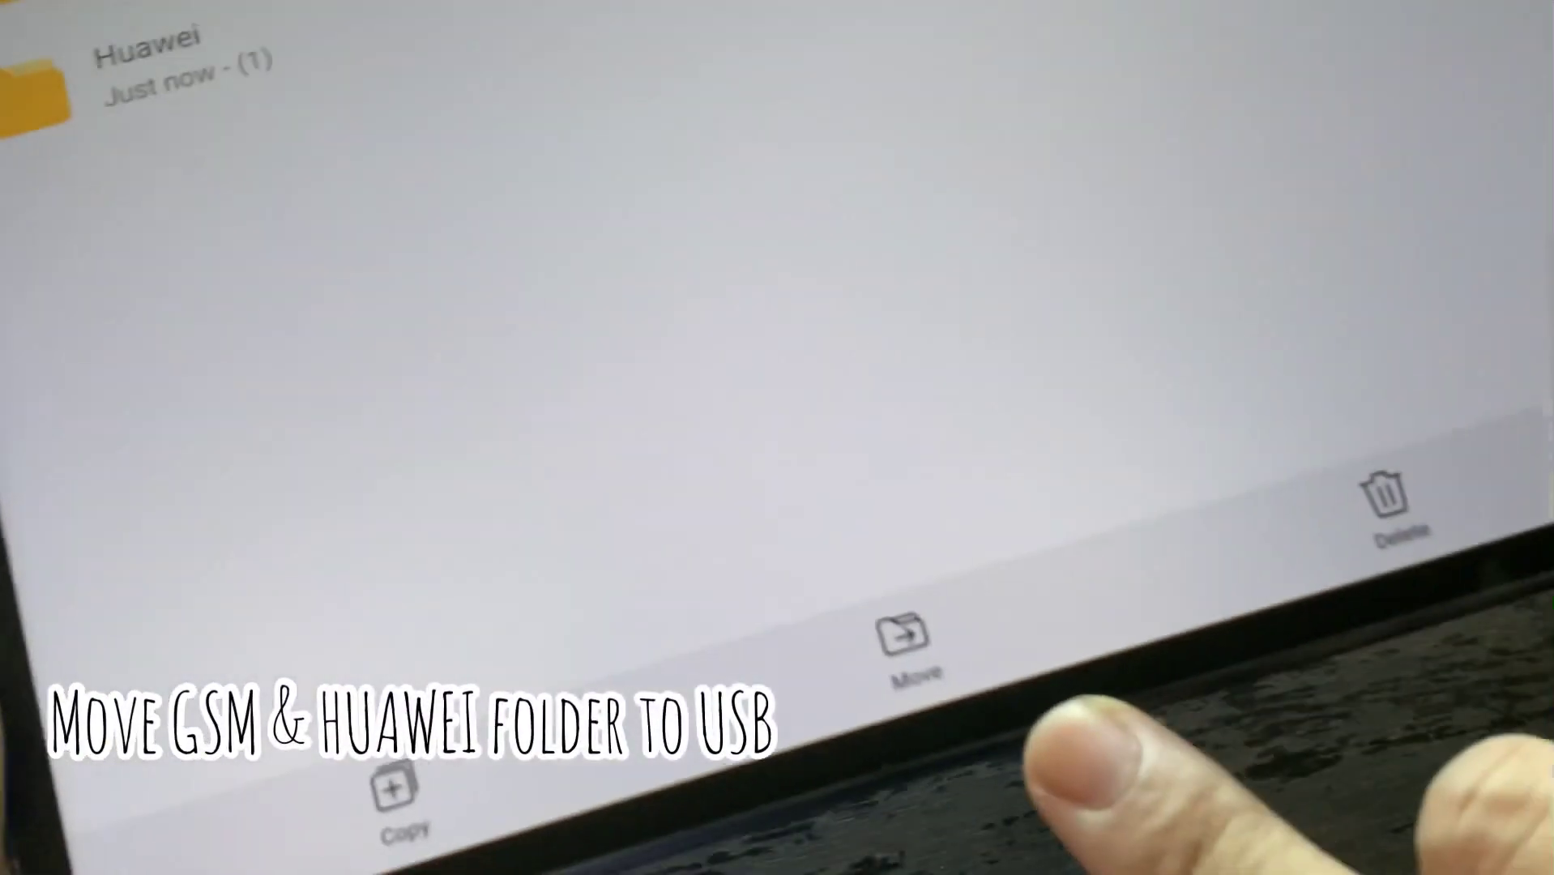
pyautogui.click(899, 753)
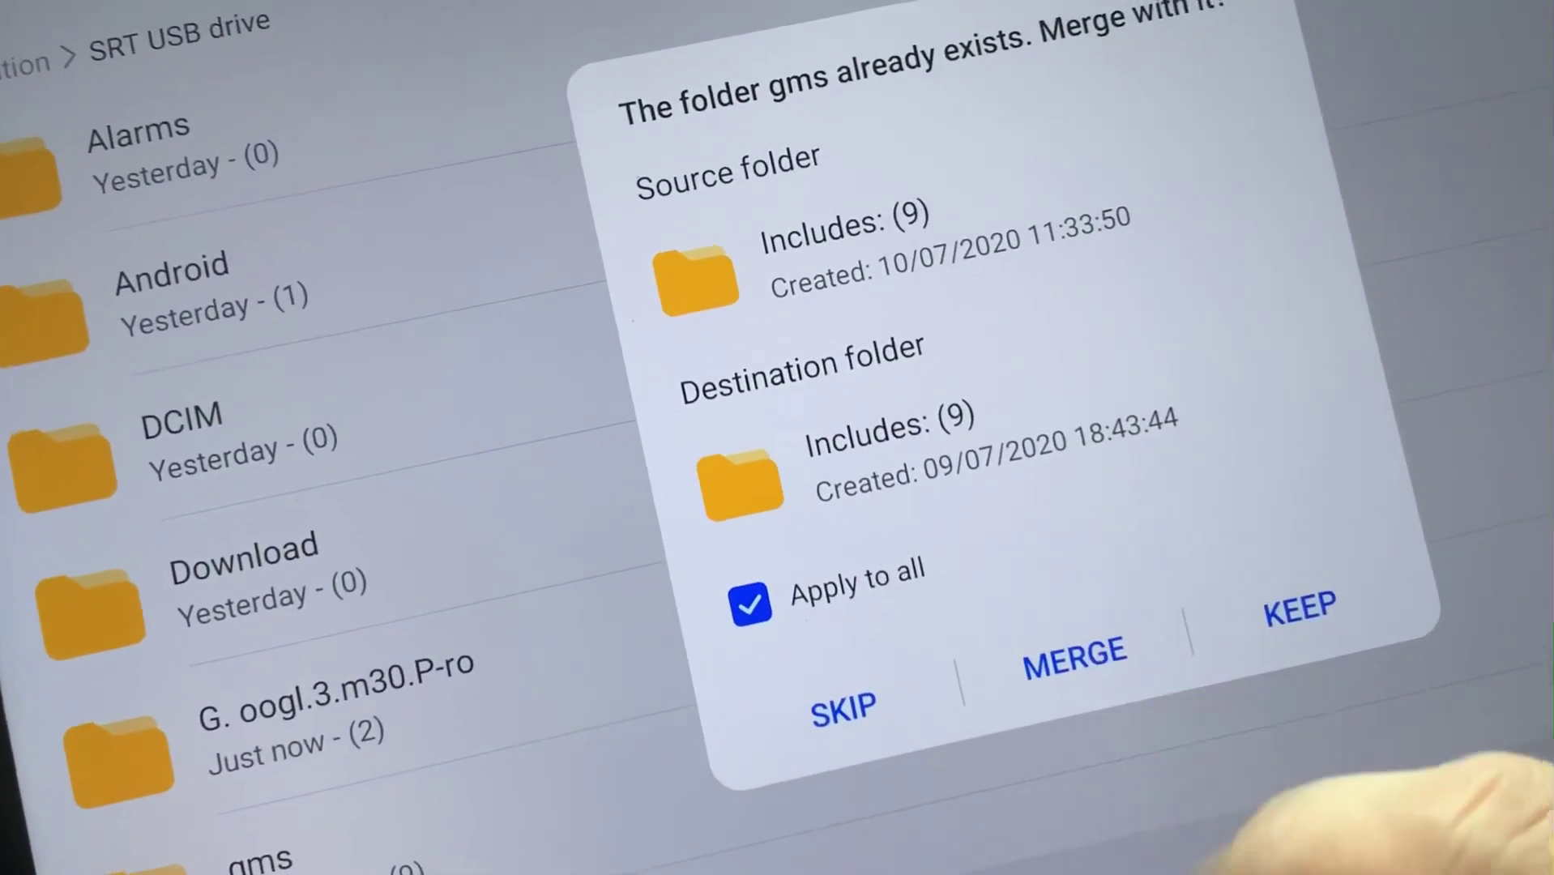
pyautogui.click(1098, 656)
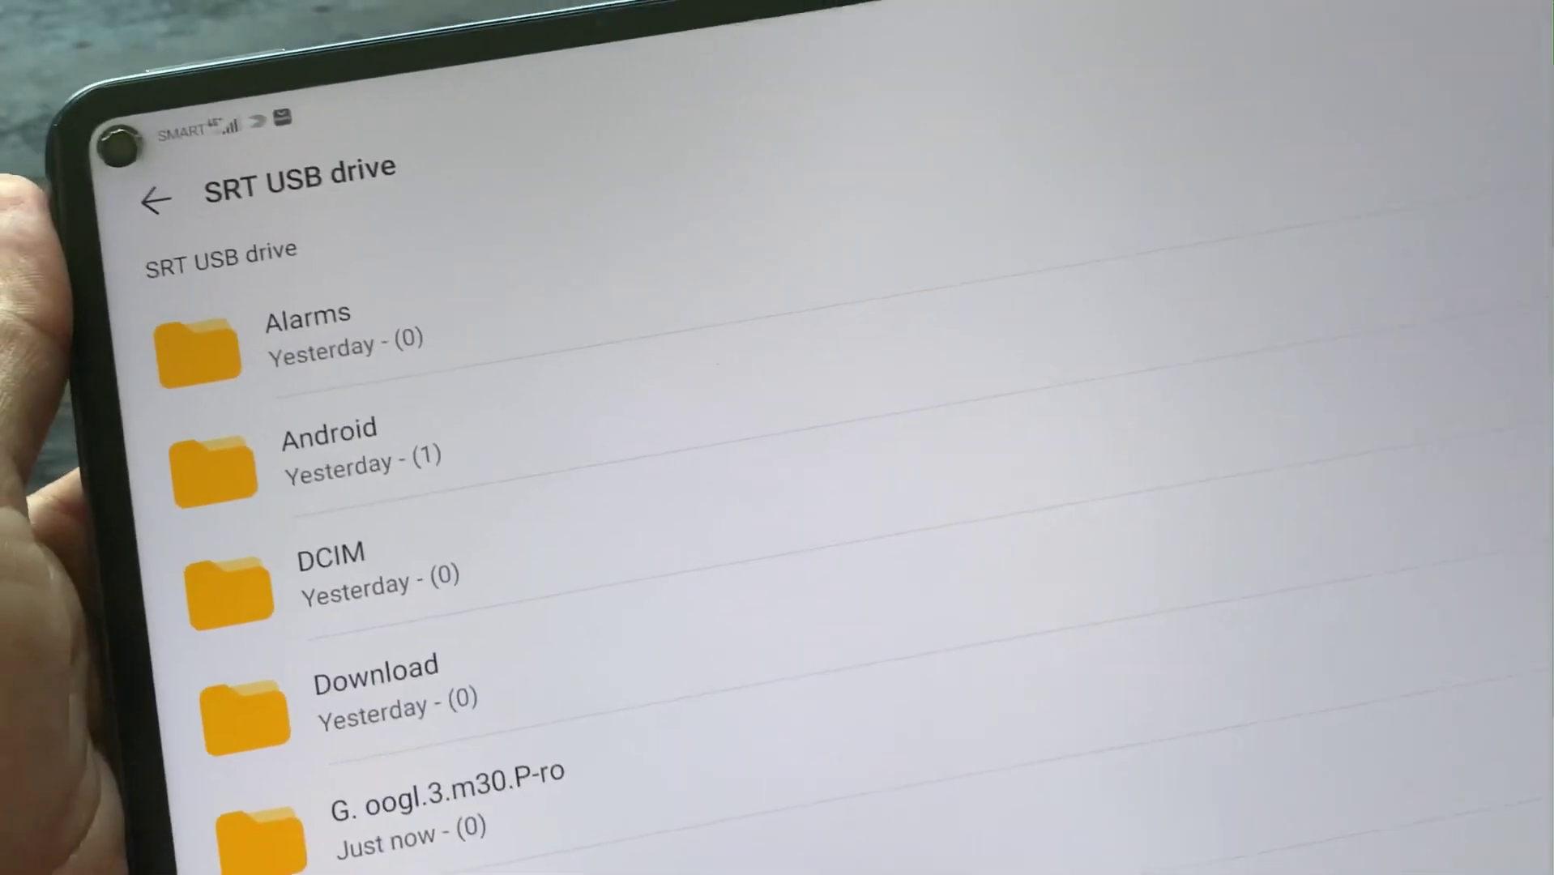
# Open Settings from the first home page and go to System & updates.
pyautogui.press('super')
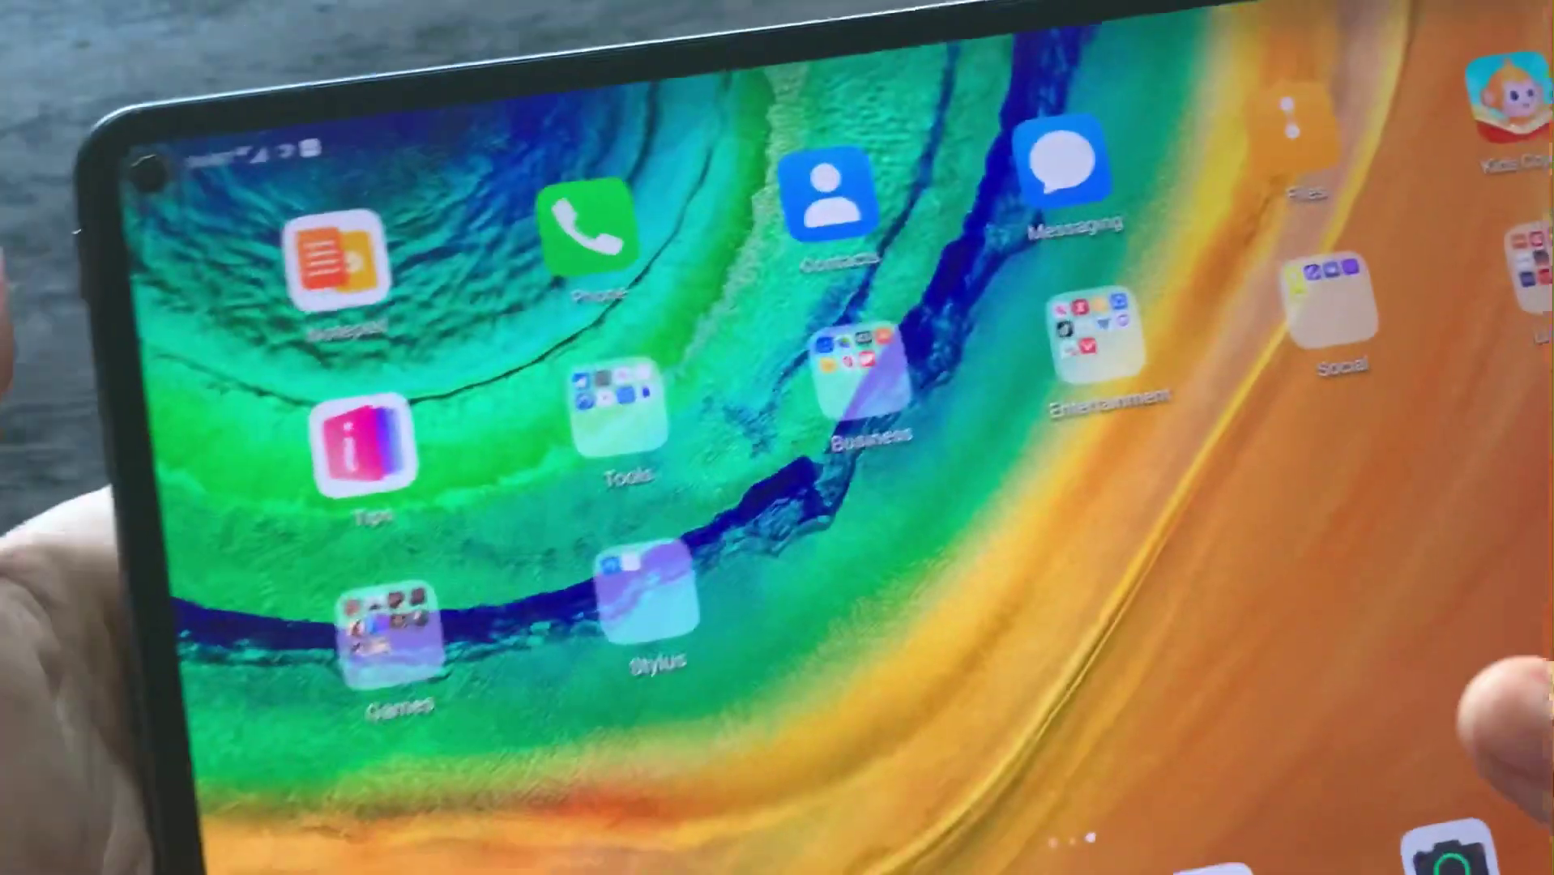
pyautogui.moveTo(728, 608); pyautogui.dragTo(1336, 608)
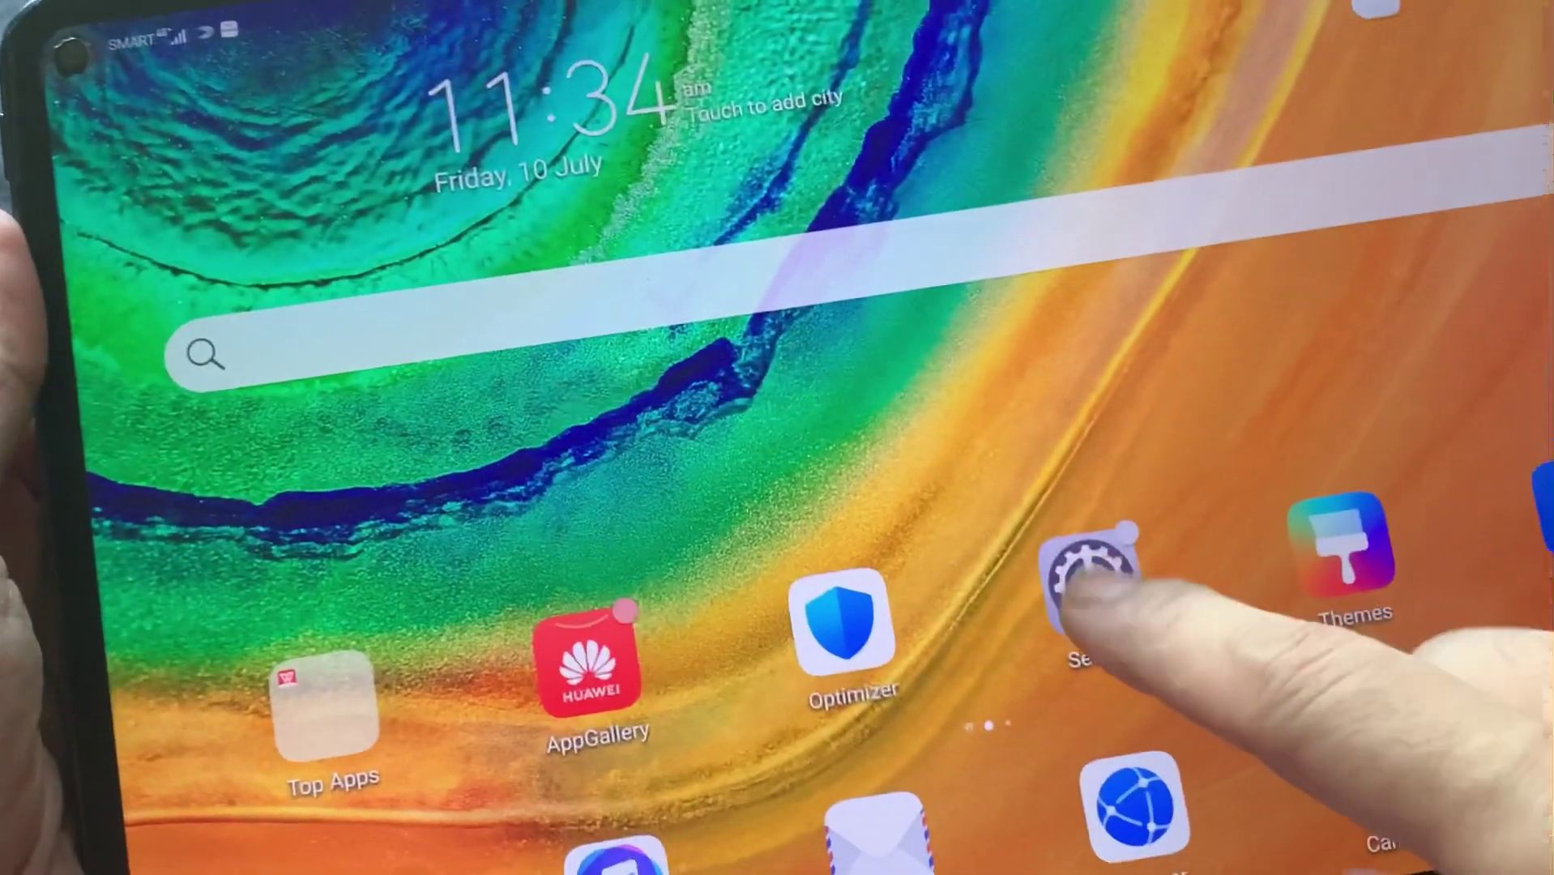
pyautogui.click(1084, 577)
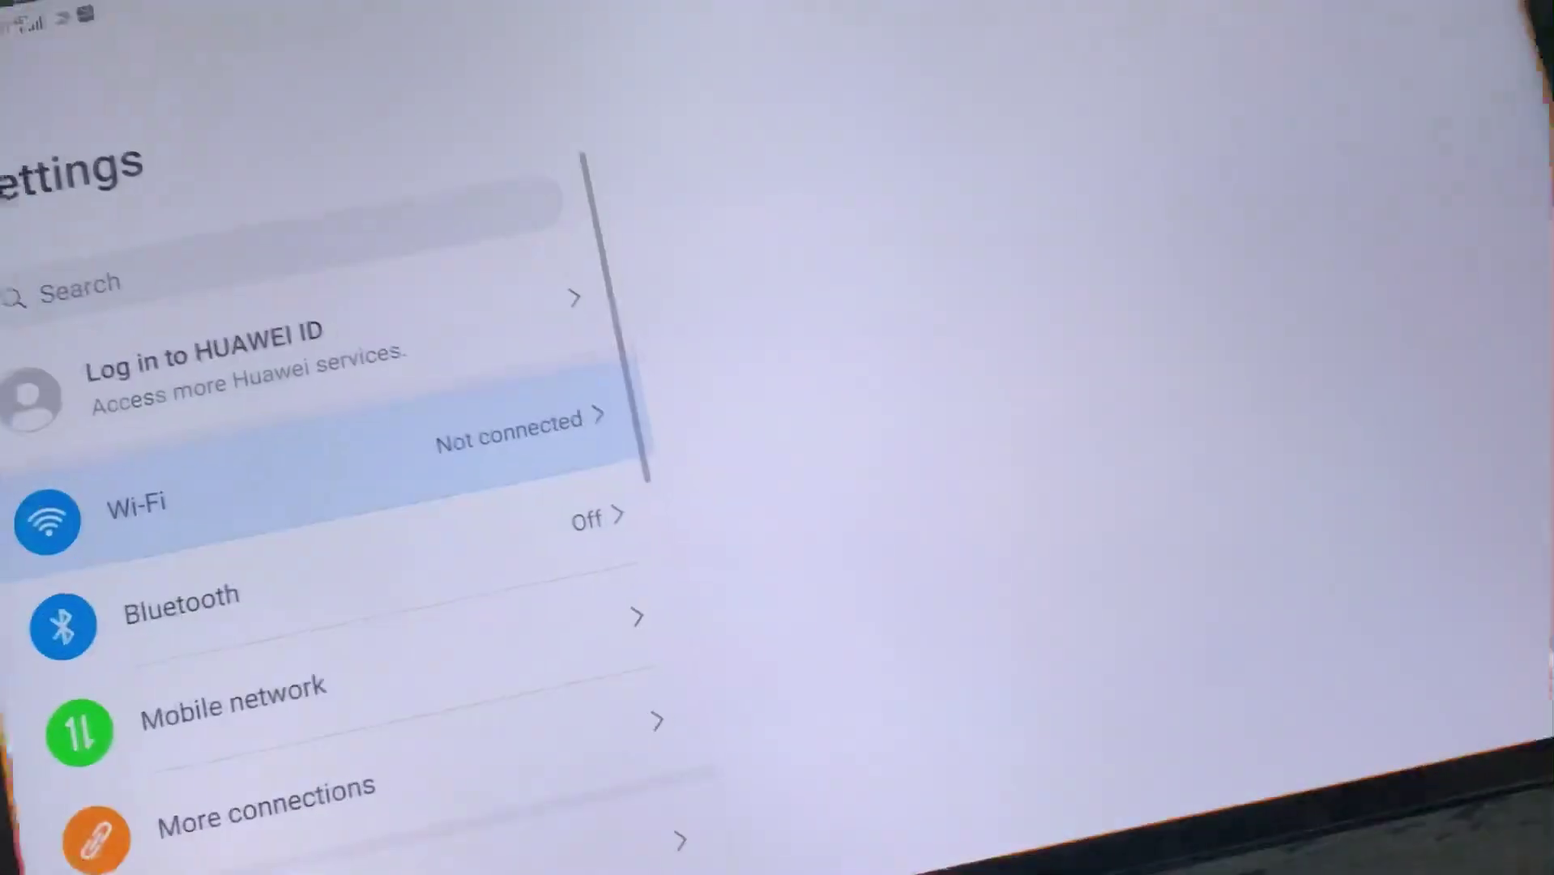
pyautogui.scroll(-5, 364, 547)
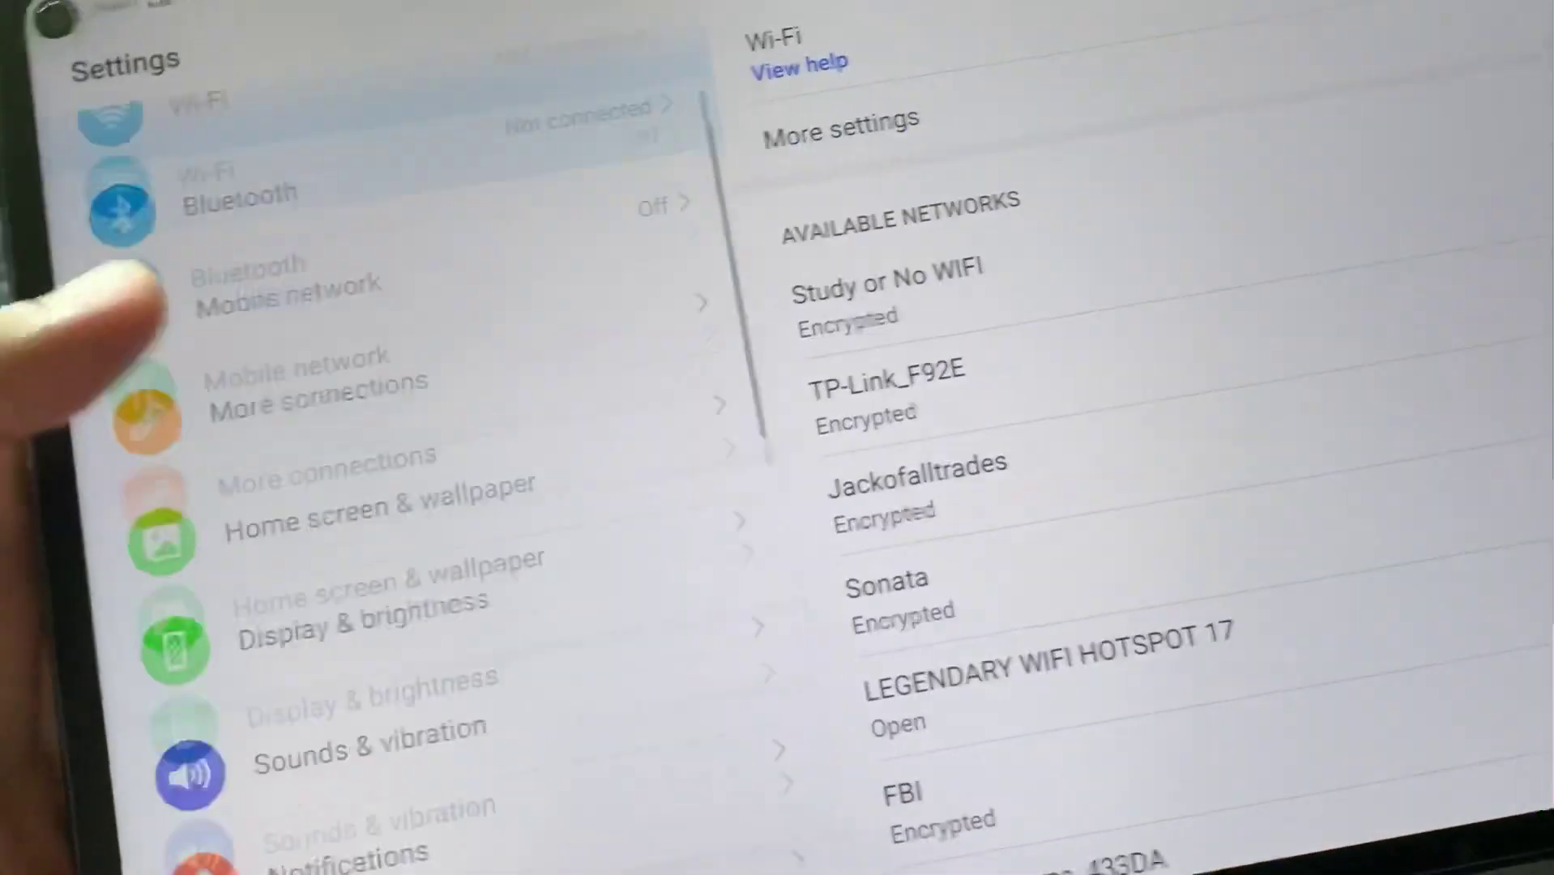
pyautogui.scroll(-3, 461, 486)
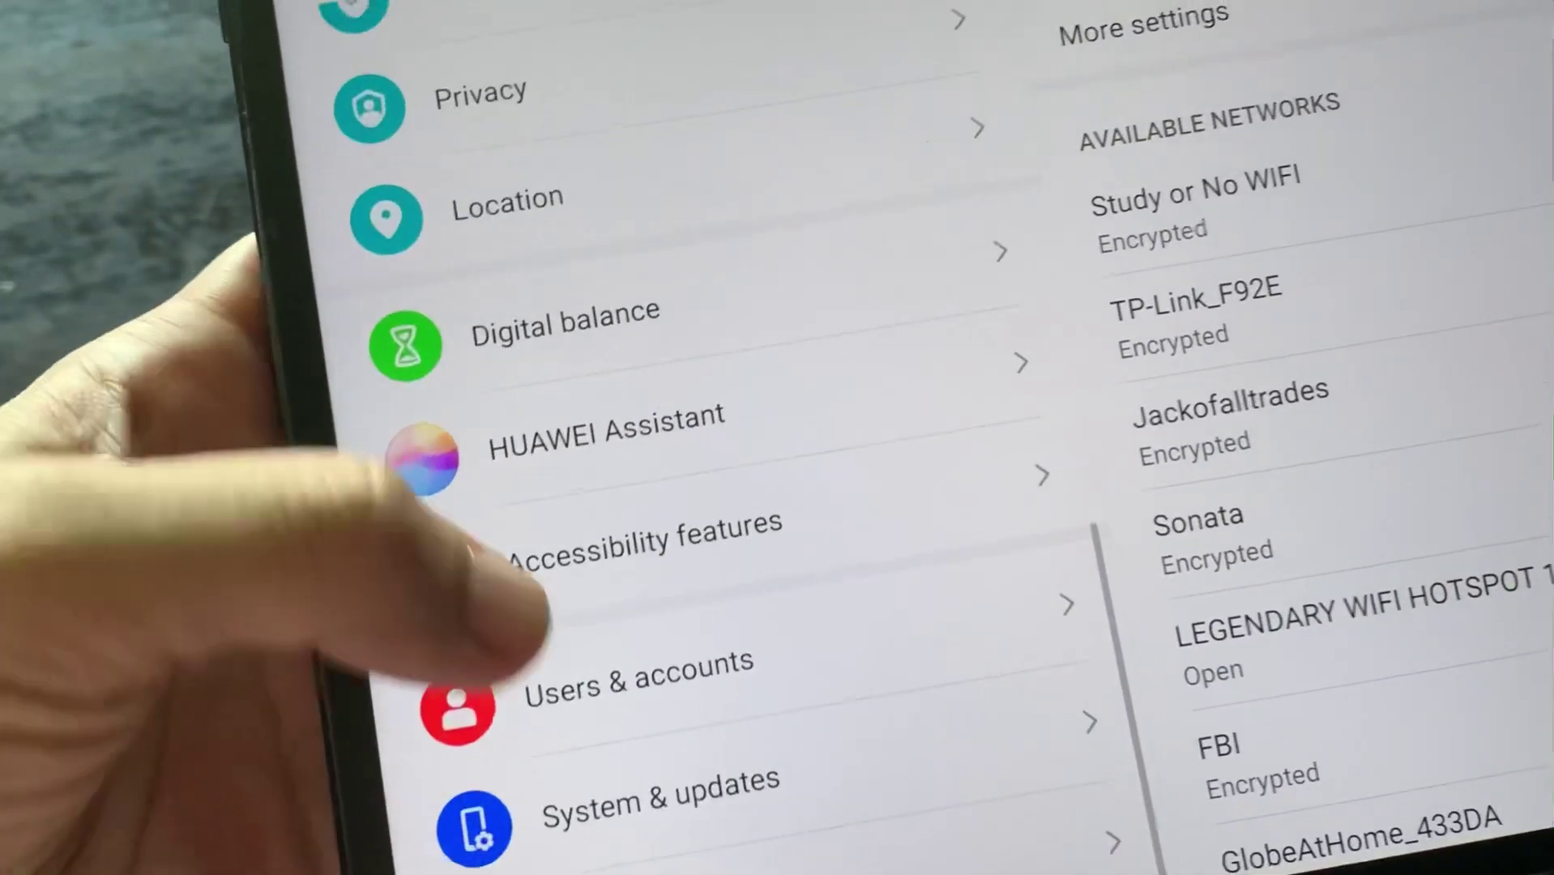
pyautogui.click(607, 699)
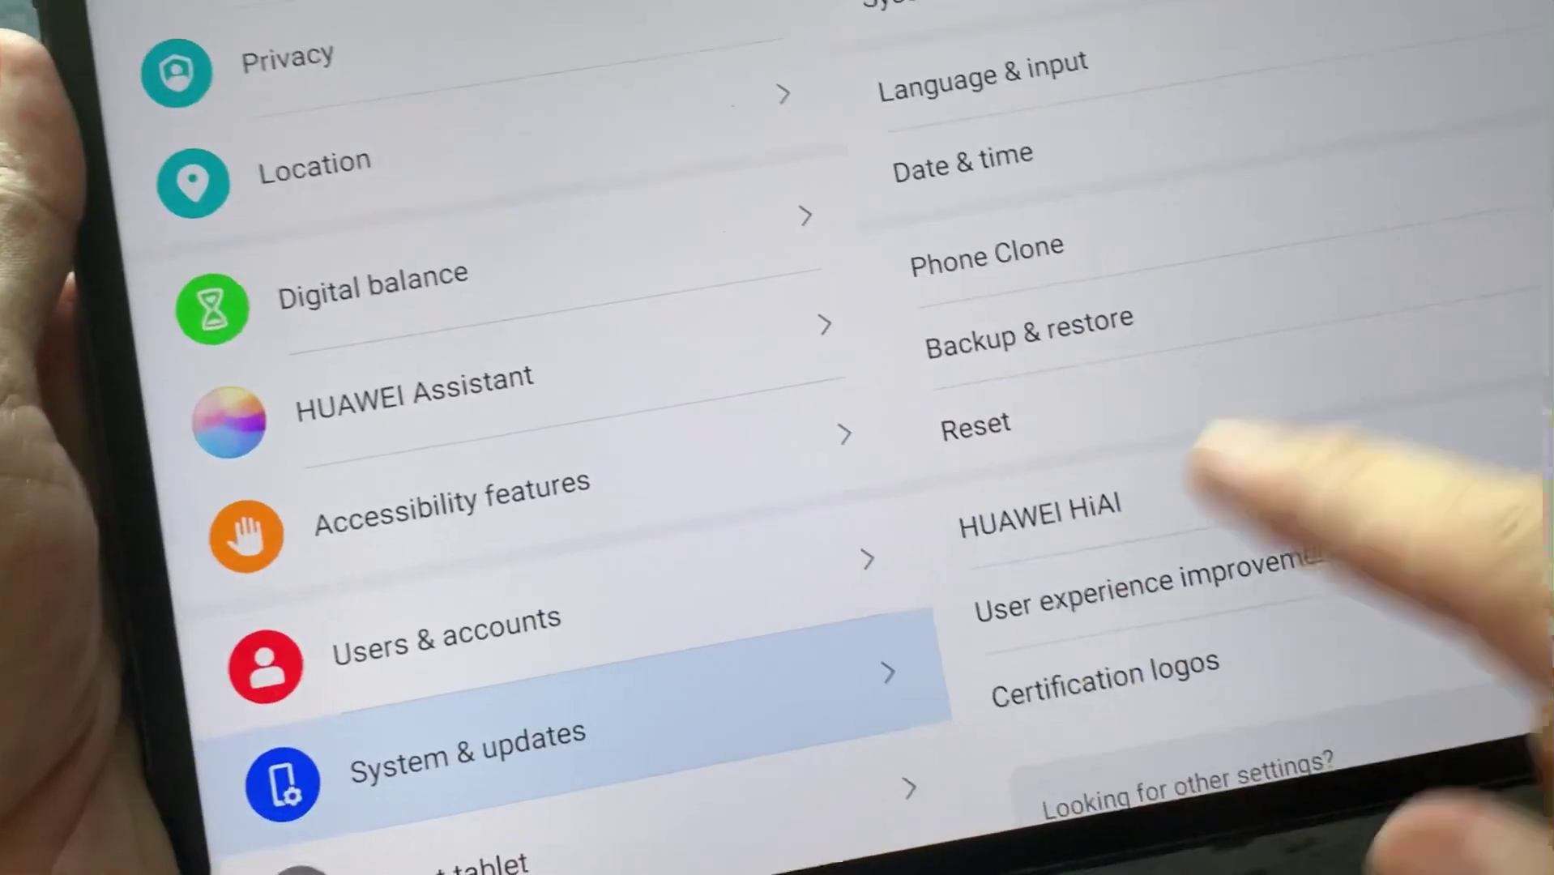
pyautogui.scroll(1, 1384, 365)
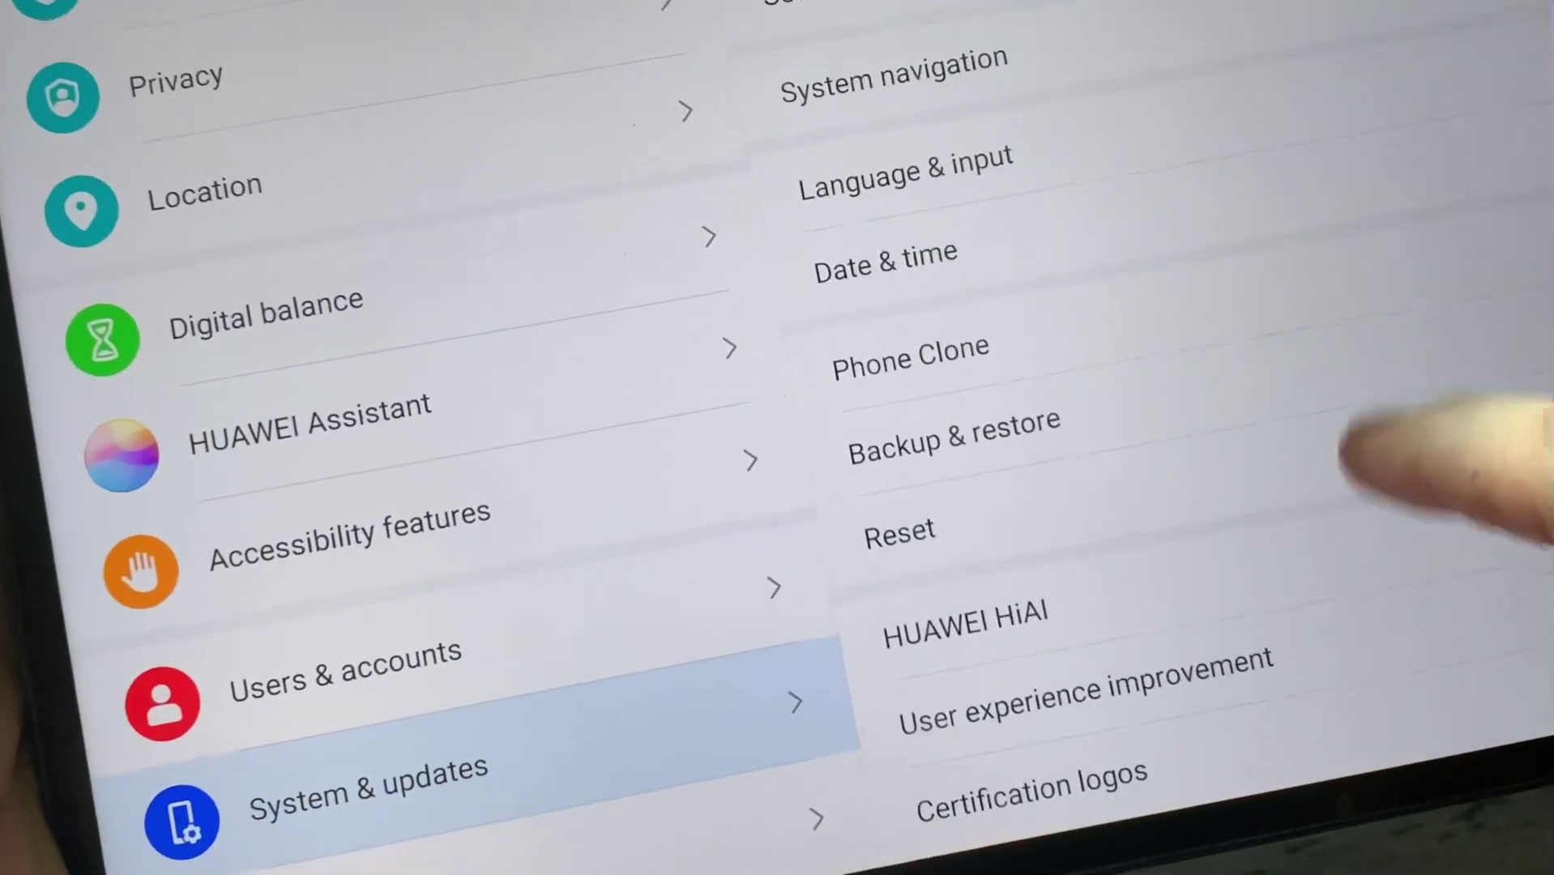
pyautogui.scroll(-3, 1342, 437)
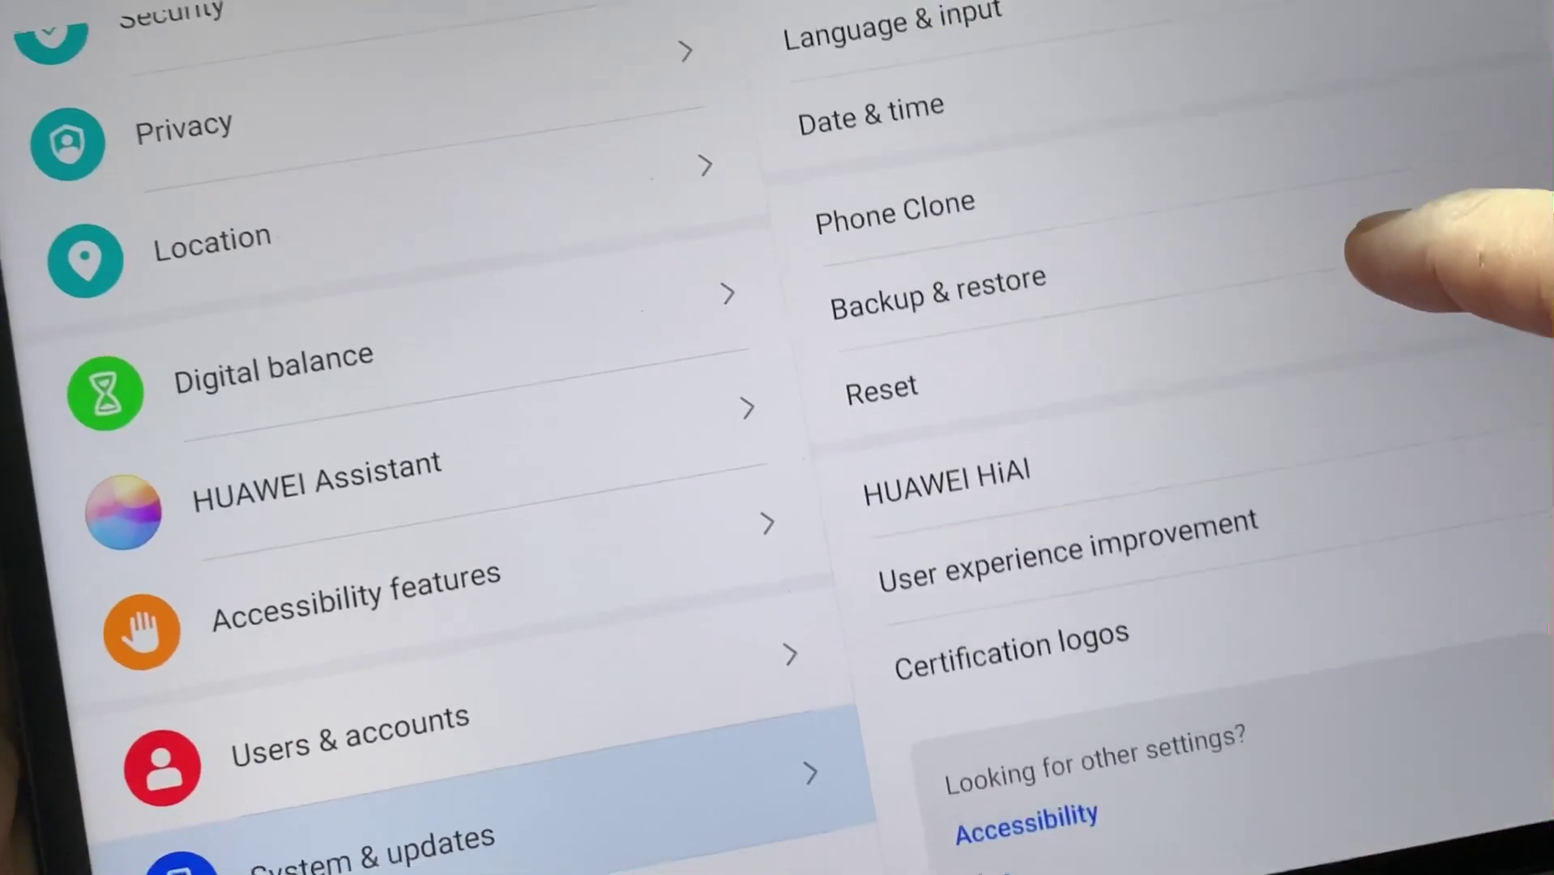
pyautogui.scroll(2, 1396, 316)
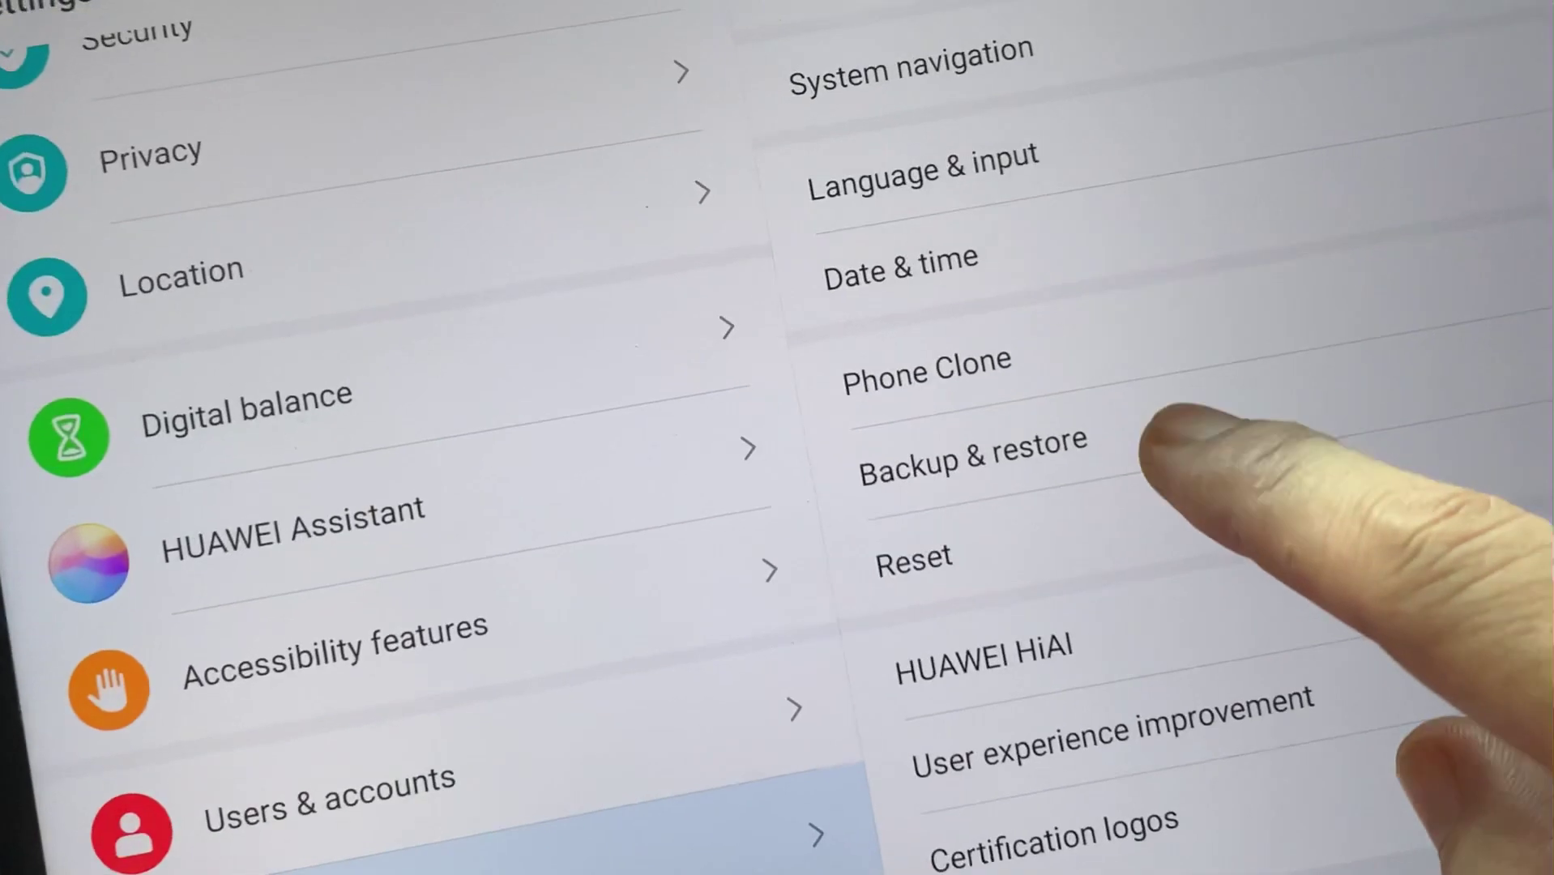
# Open Backup & restore and pick External storage, then the USB drive as the source.
pyautogui.click(1159, 444)
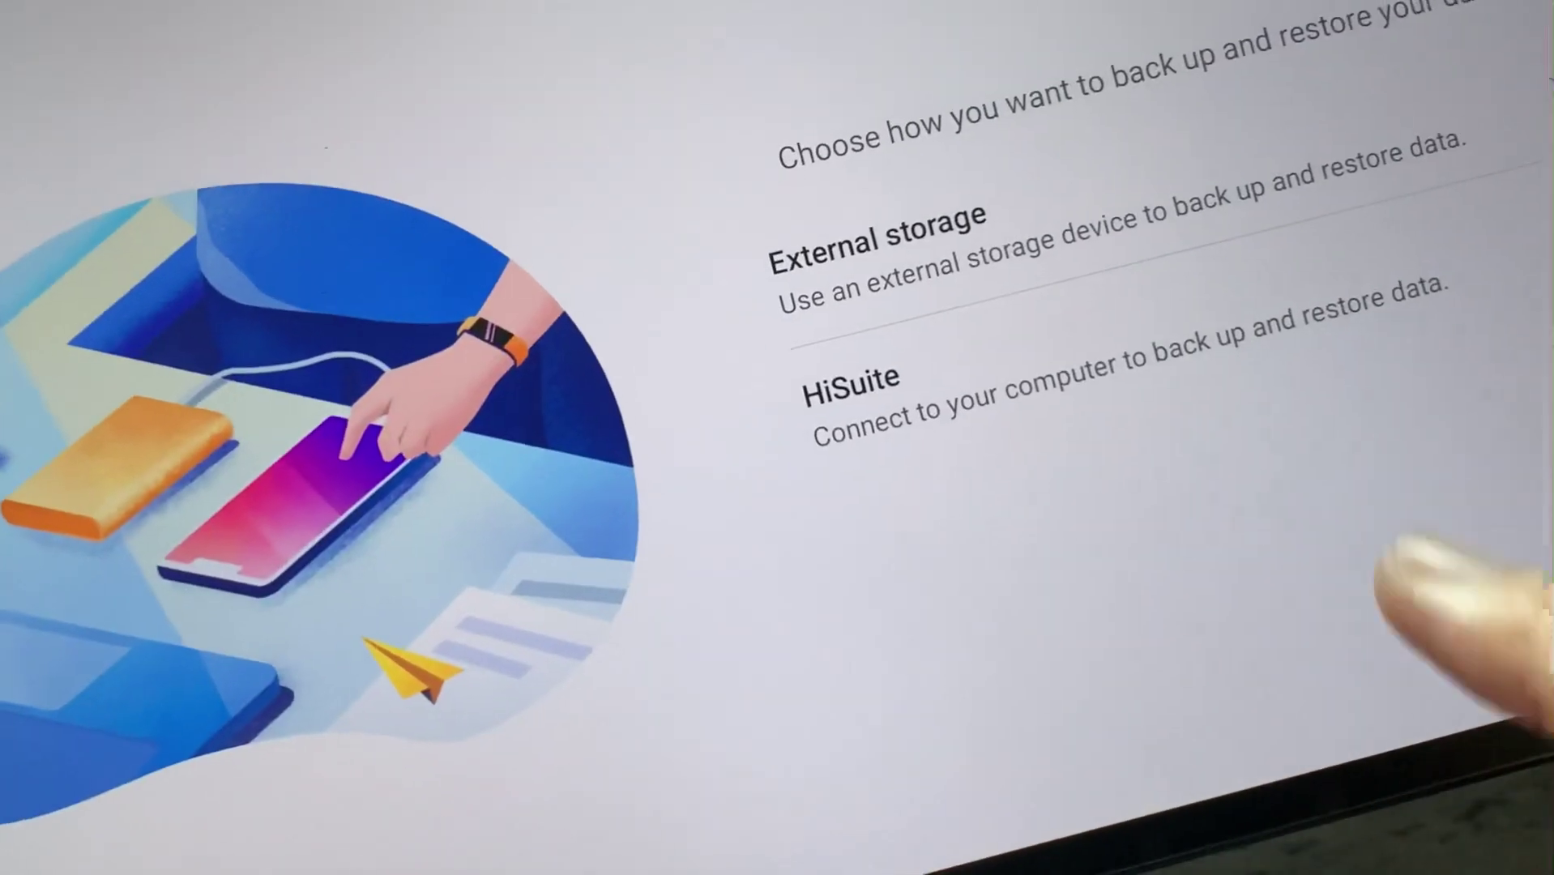
pyautogui.click(923, 260)
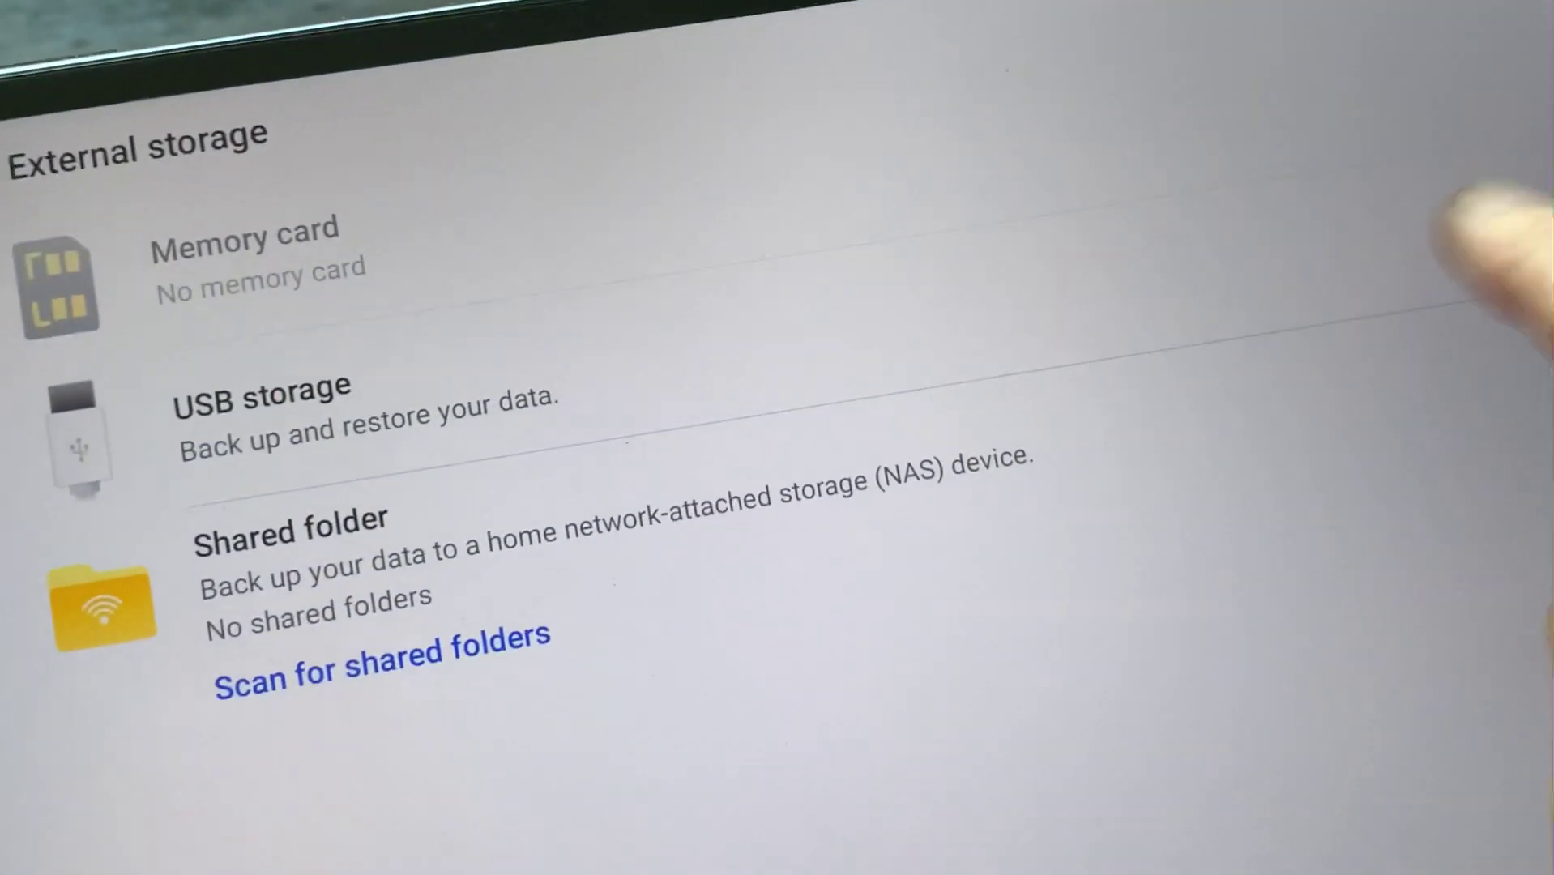
pyautogui.click(1488, 243)
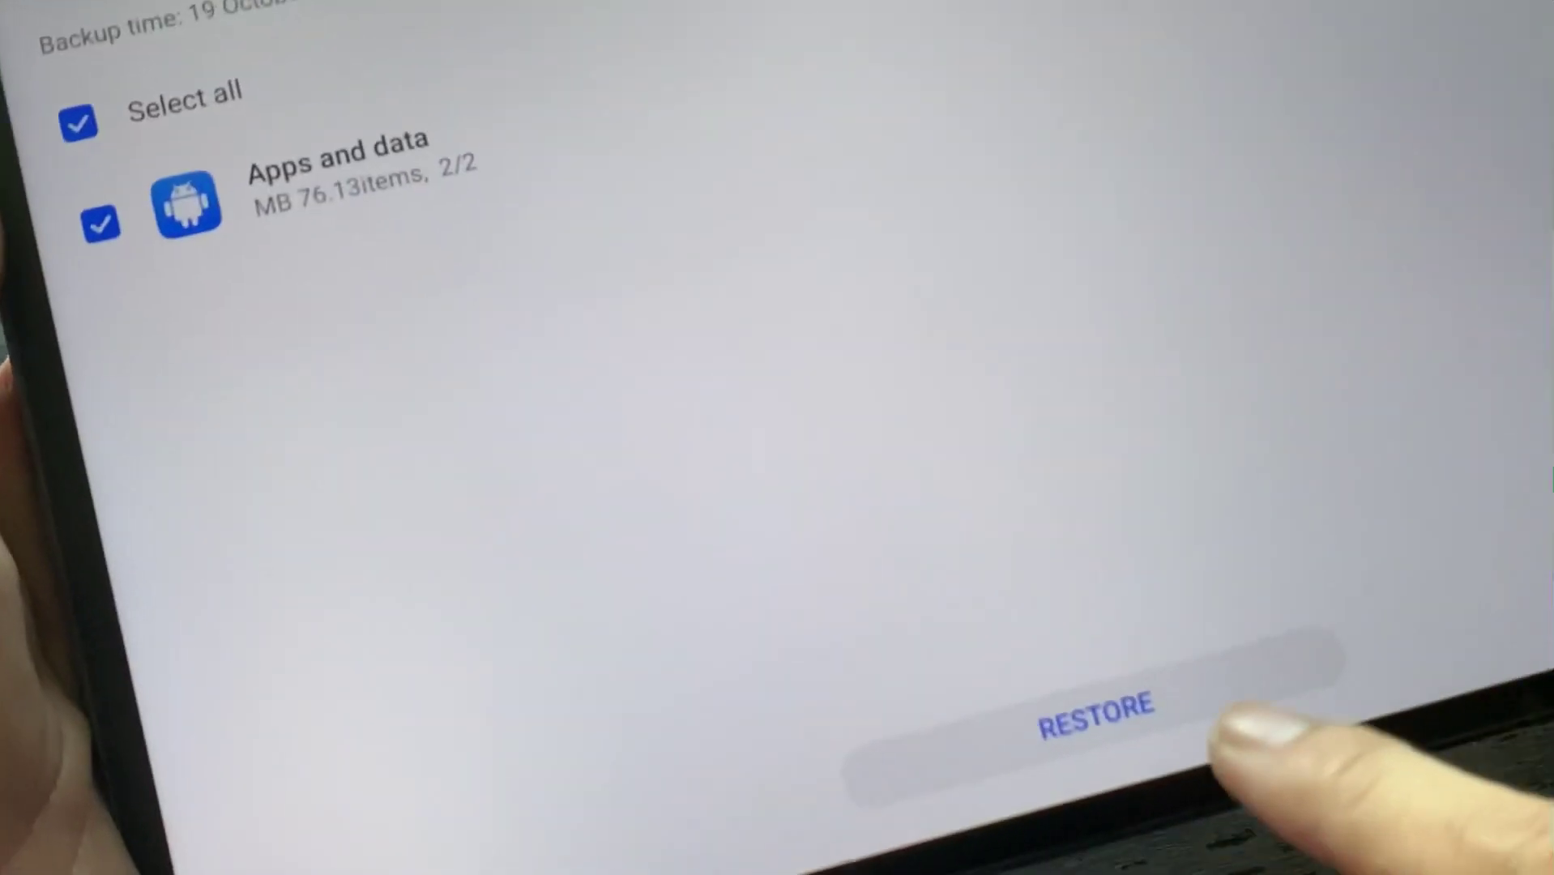
# Restore the checked apps and data after entering and confirming the backup password.
pyautogui.click(1154, 680)
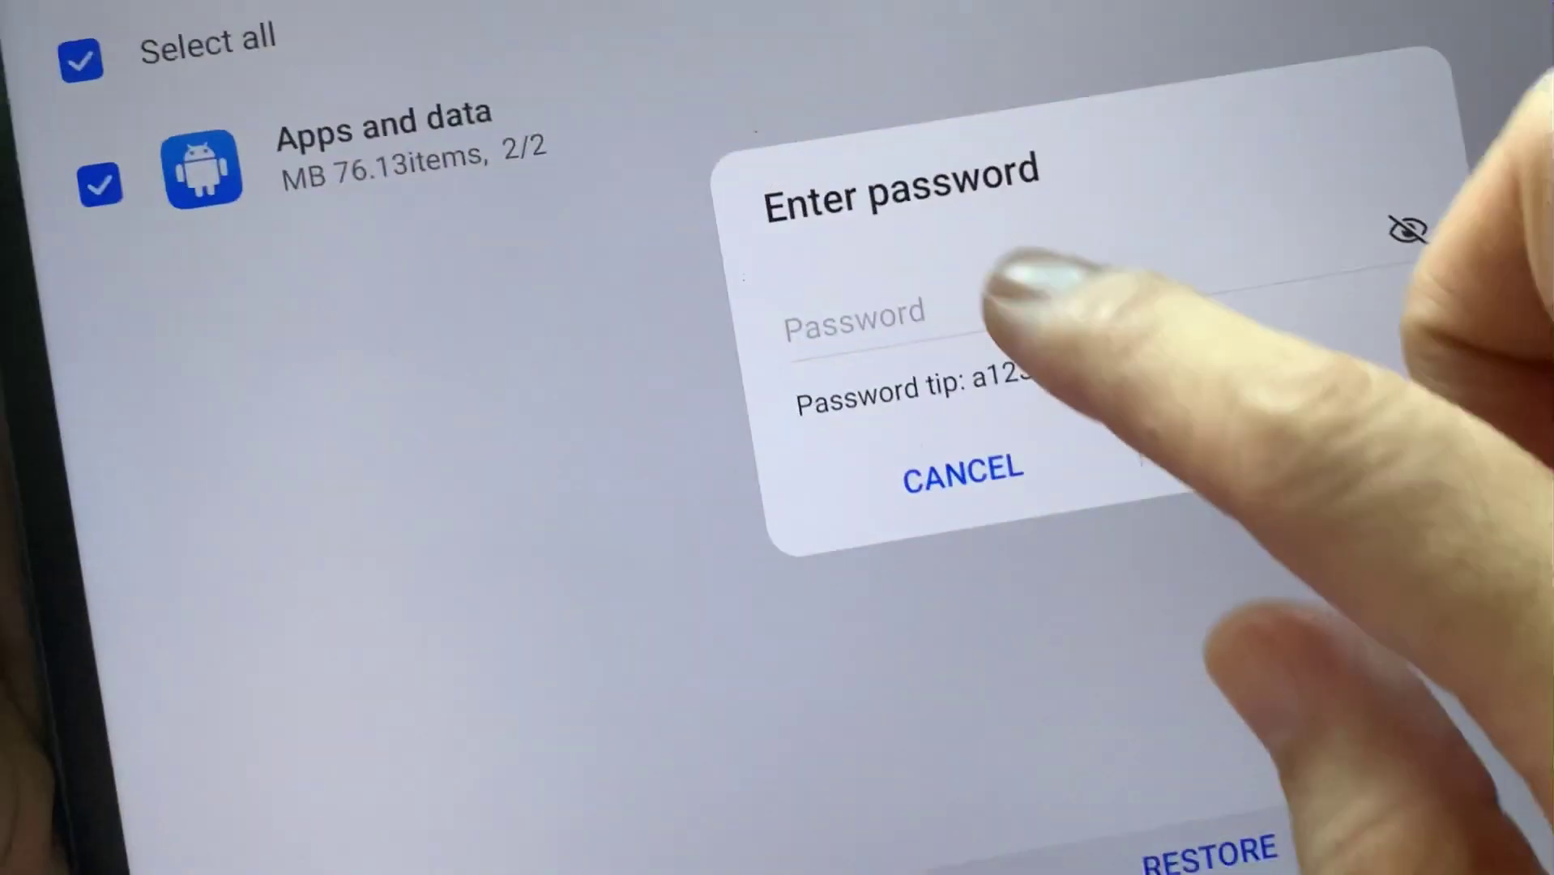
pyautogui.click(996, 298)
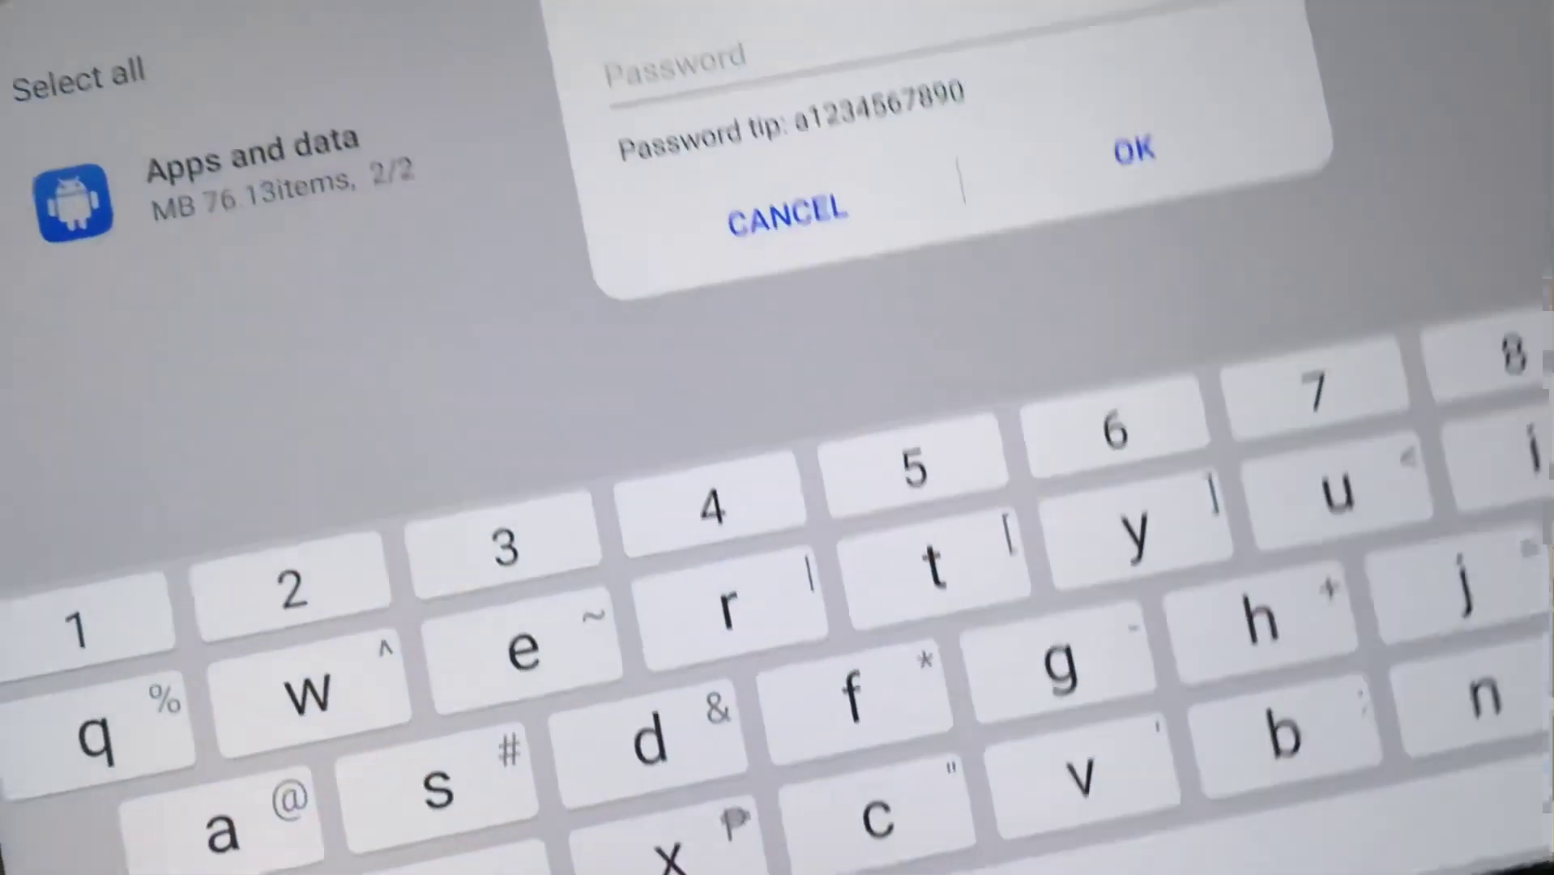
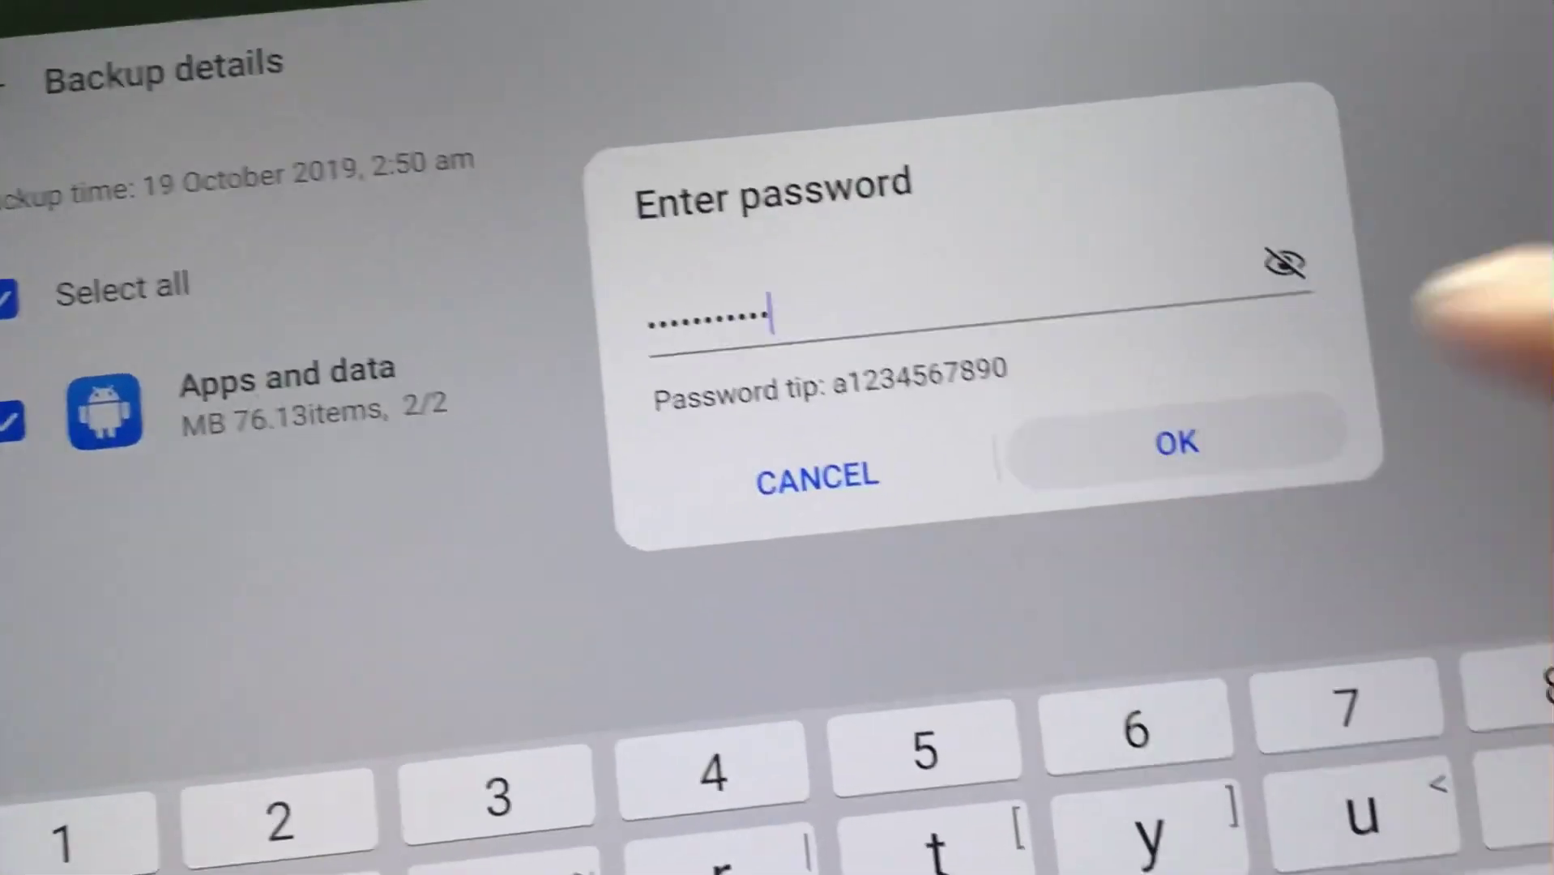
pyautogui.click(1175, 443)
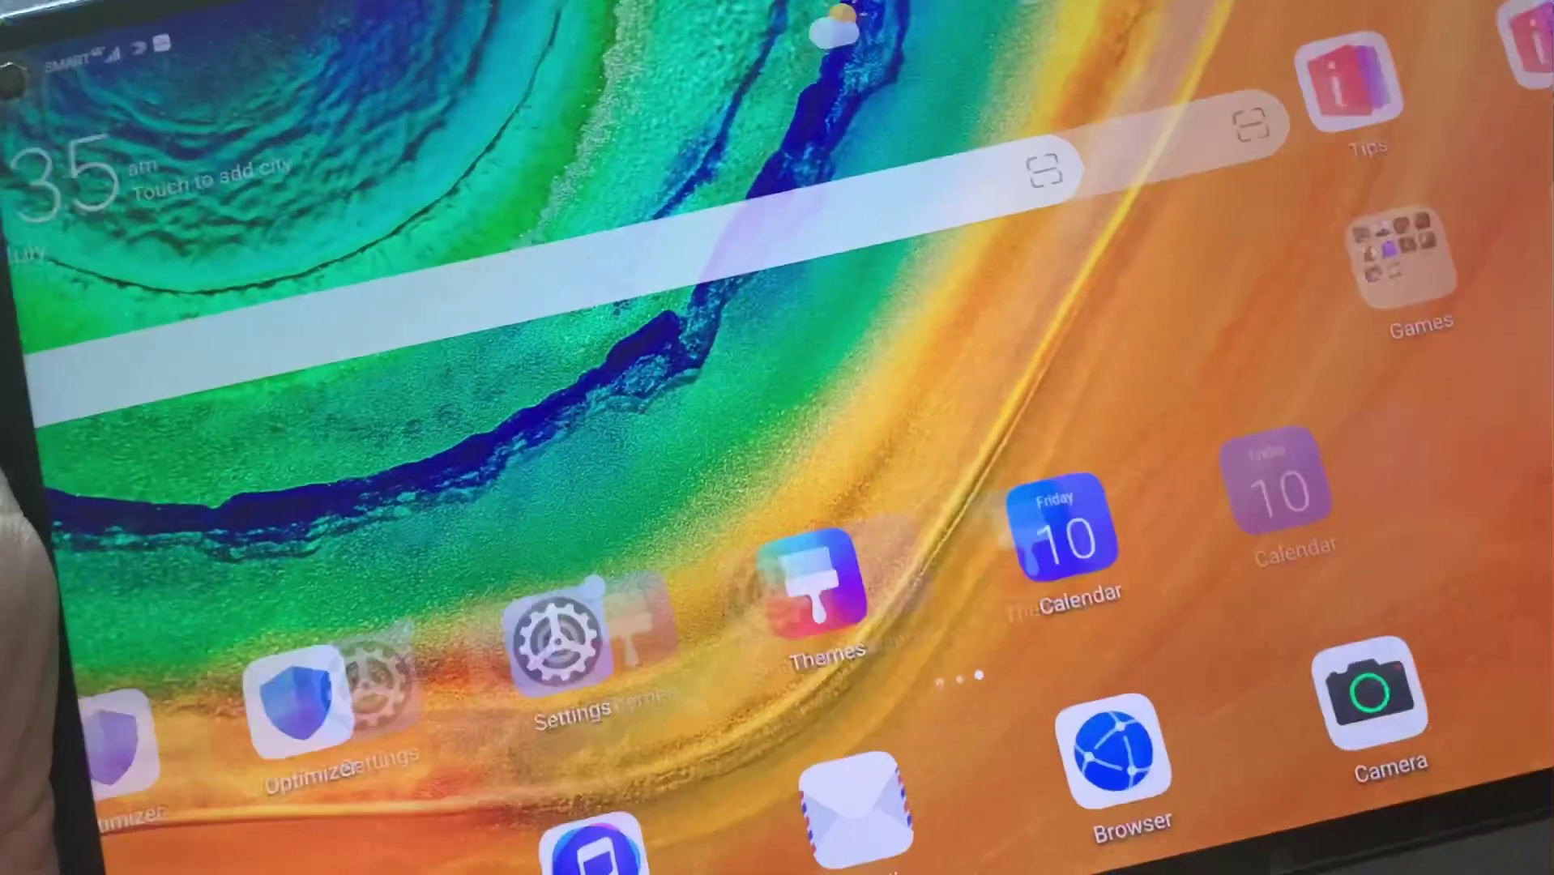
# Launch 谷歌服务助手 from the second home page, activate it as administrator and allow file access.
pyautogui.moveTo(1396, 583); pyautogui.dragTo(1041, 591)
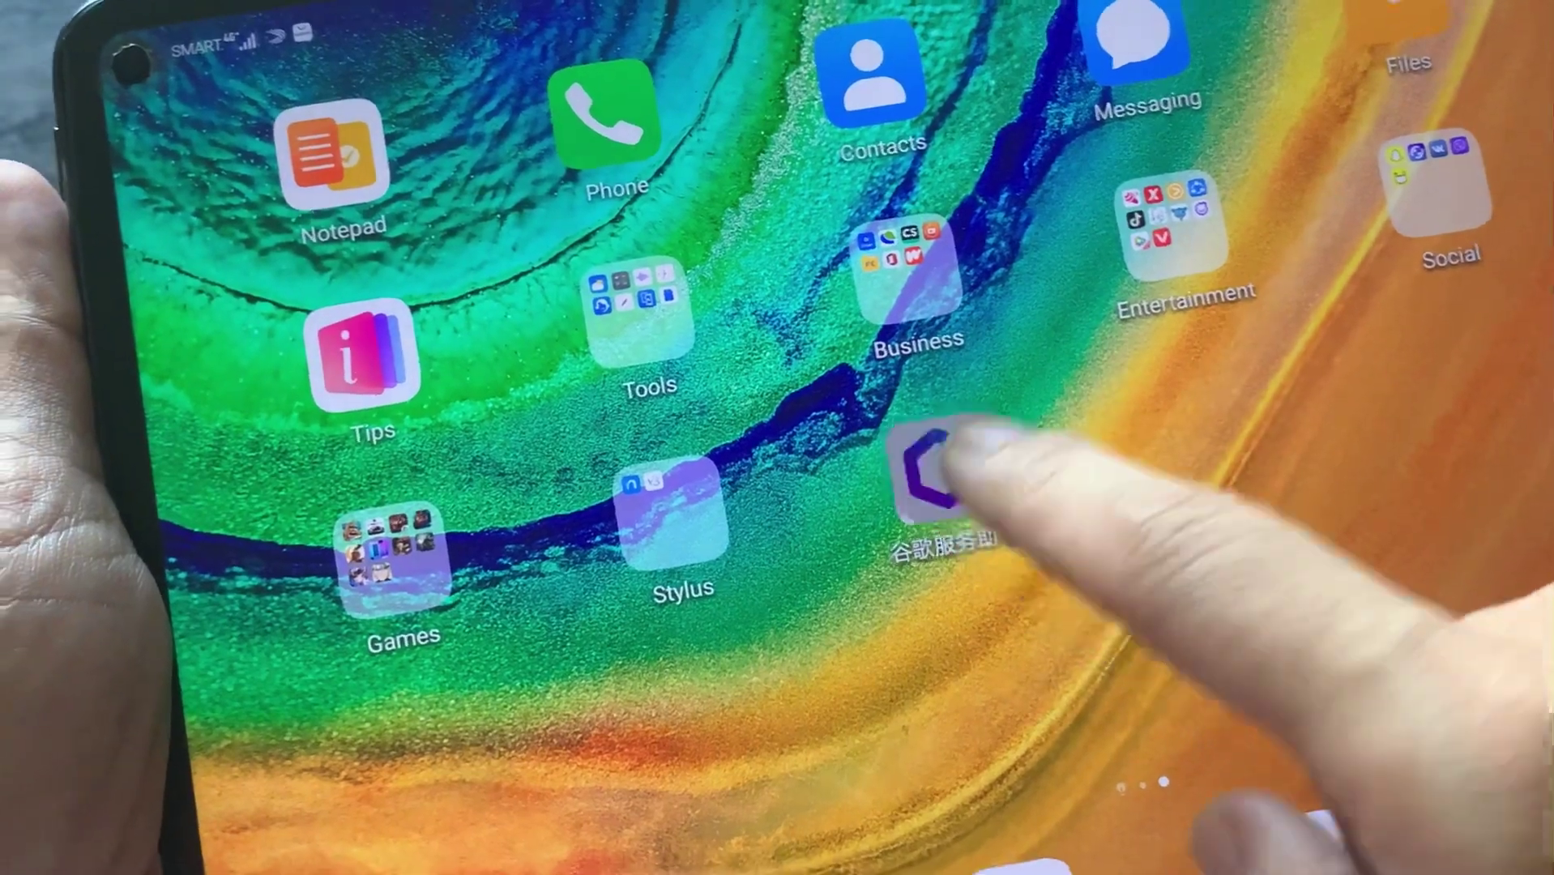
pyautogui.click(928, 486)
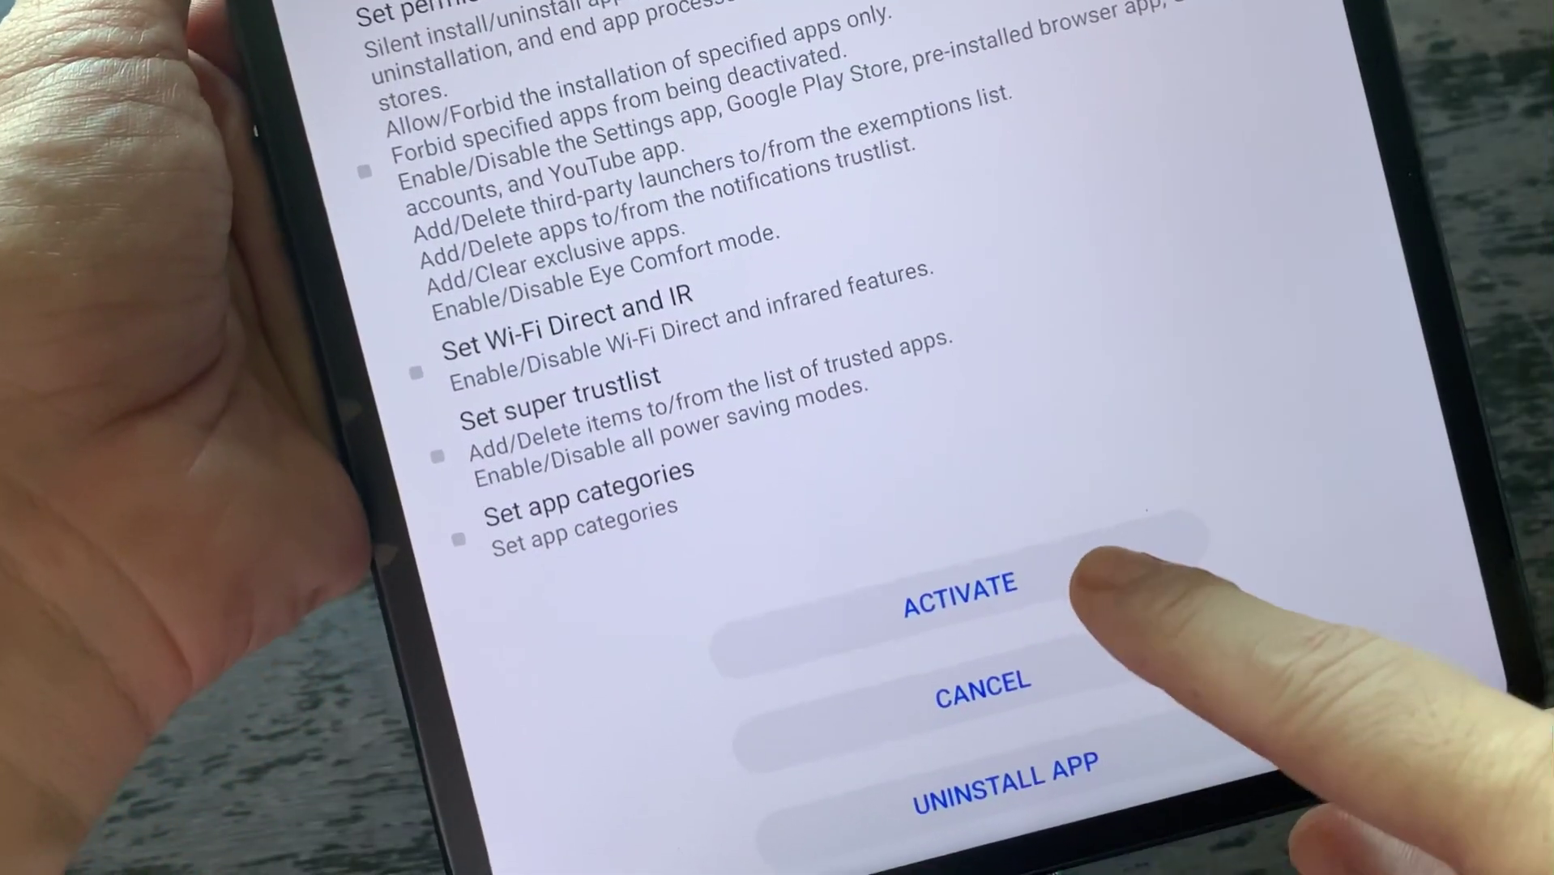
pyautogui.click(1099, 553)
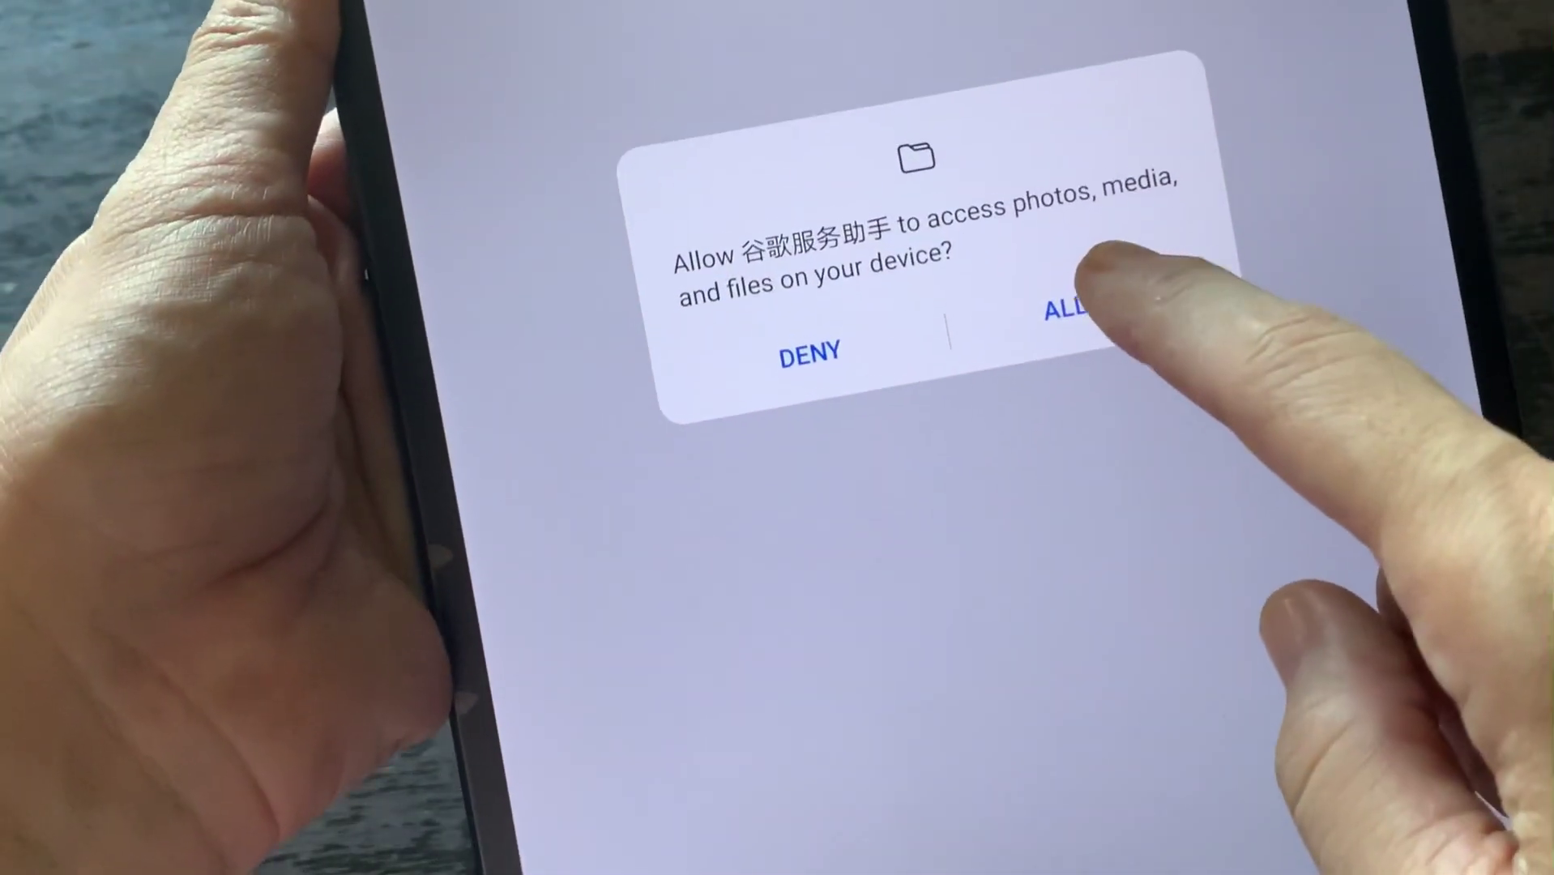
pyautogui.click(1042, 288)
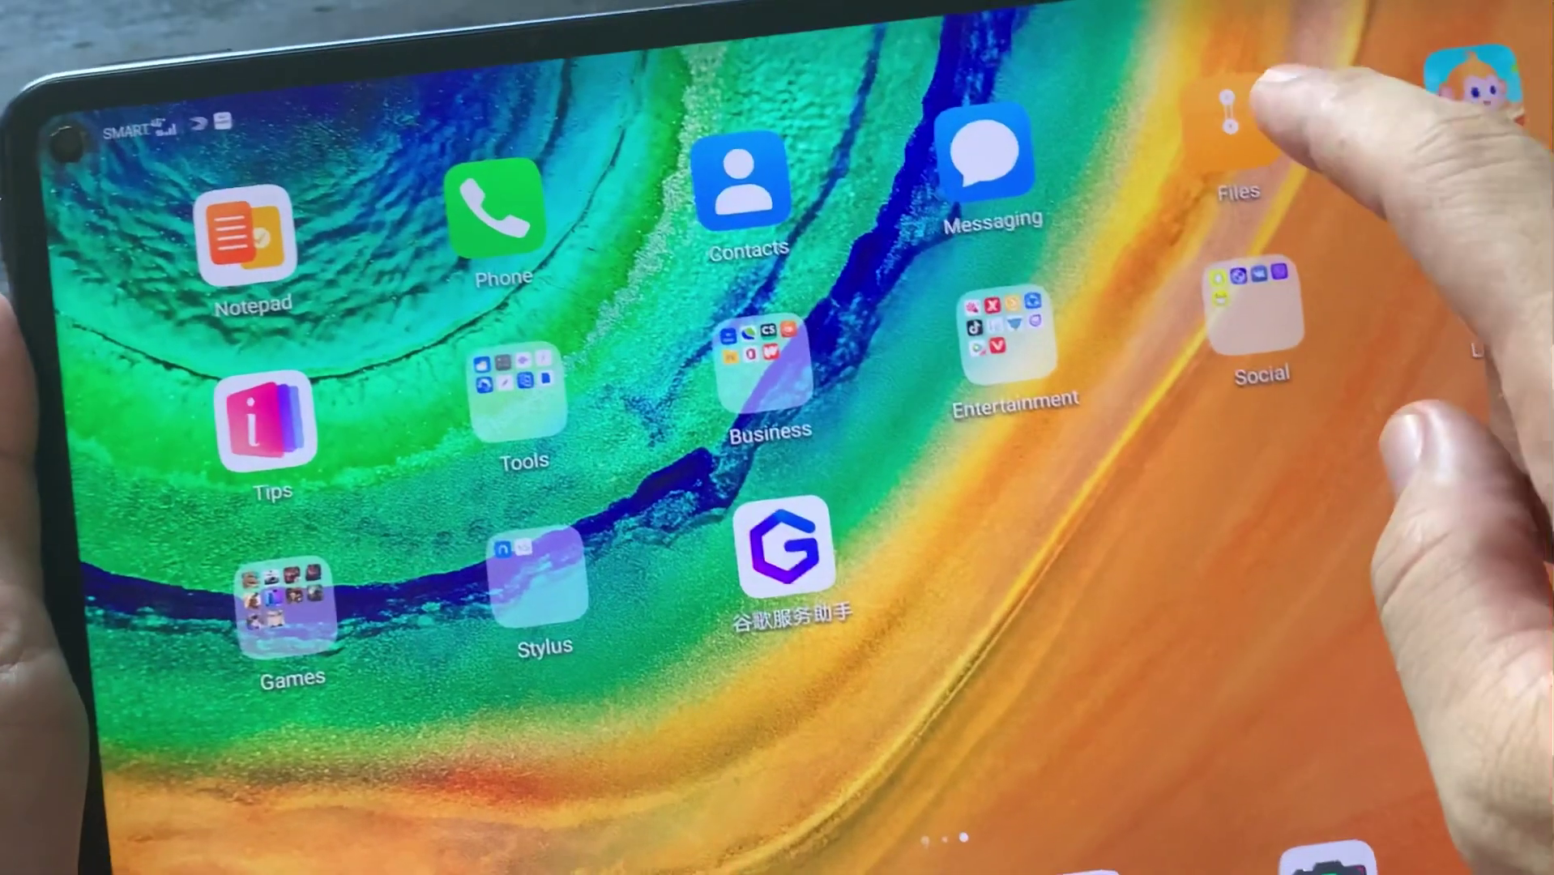
# Open Files on the USB drive and enter its gms folder of apk files.
pyautogui.click(1106, 115)
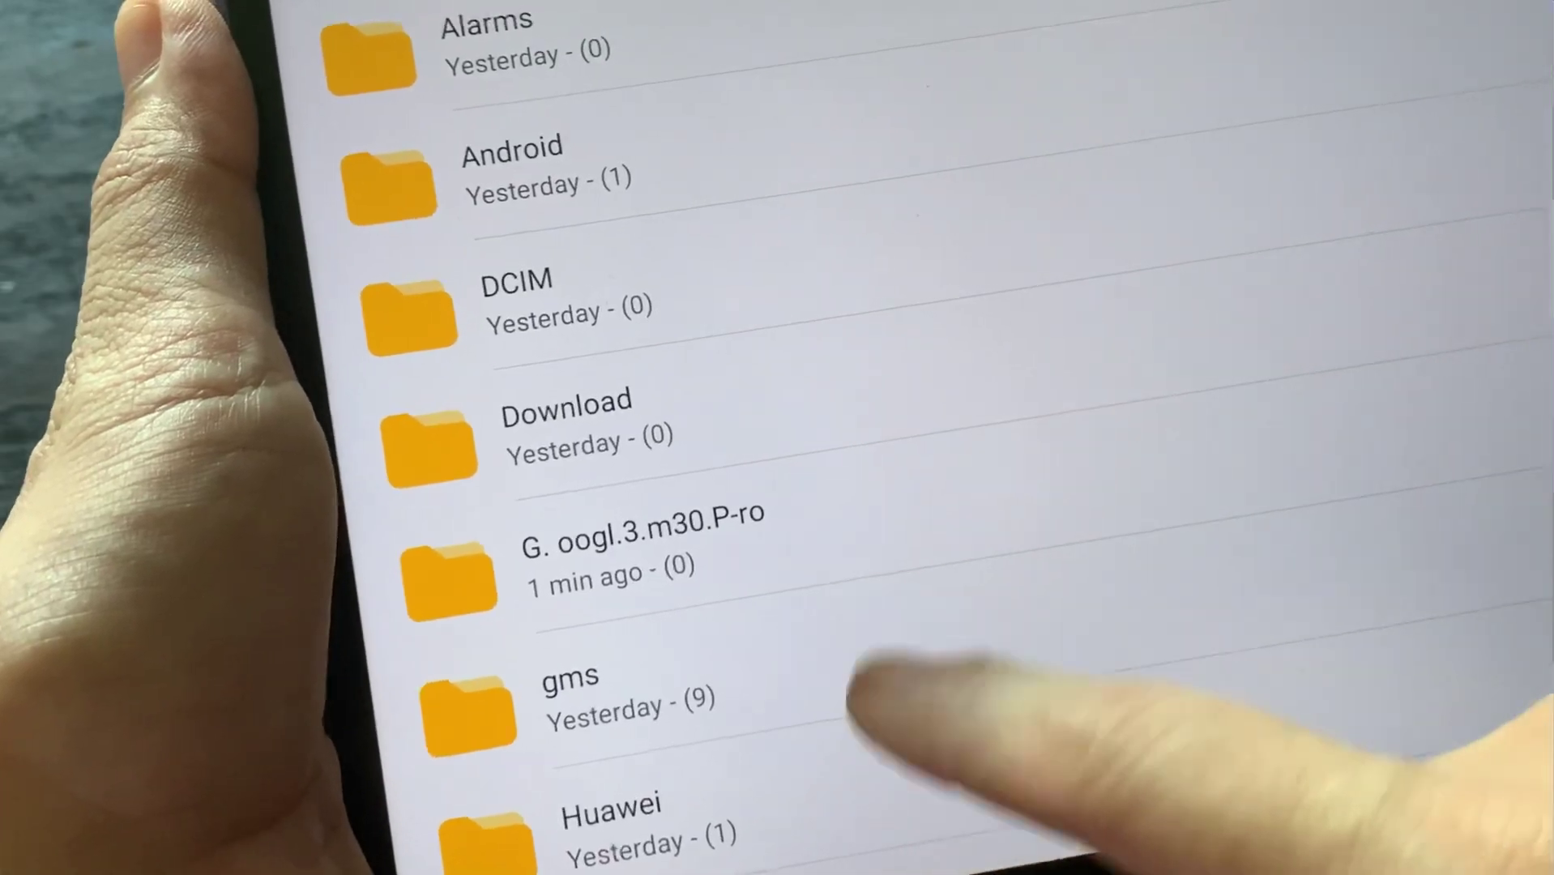
pyautogui.scroll(-3, 862, 785)
pyautogui.click(876, 304)
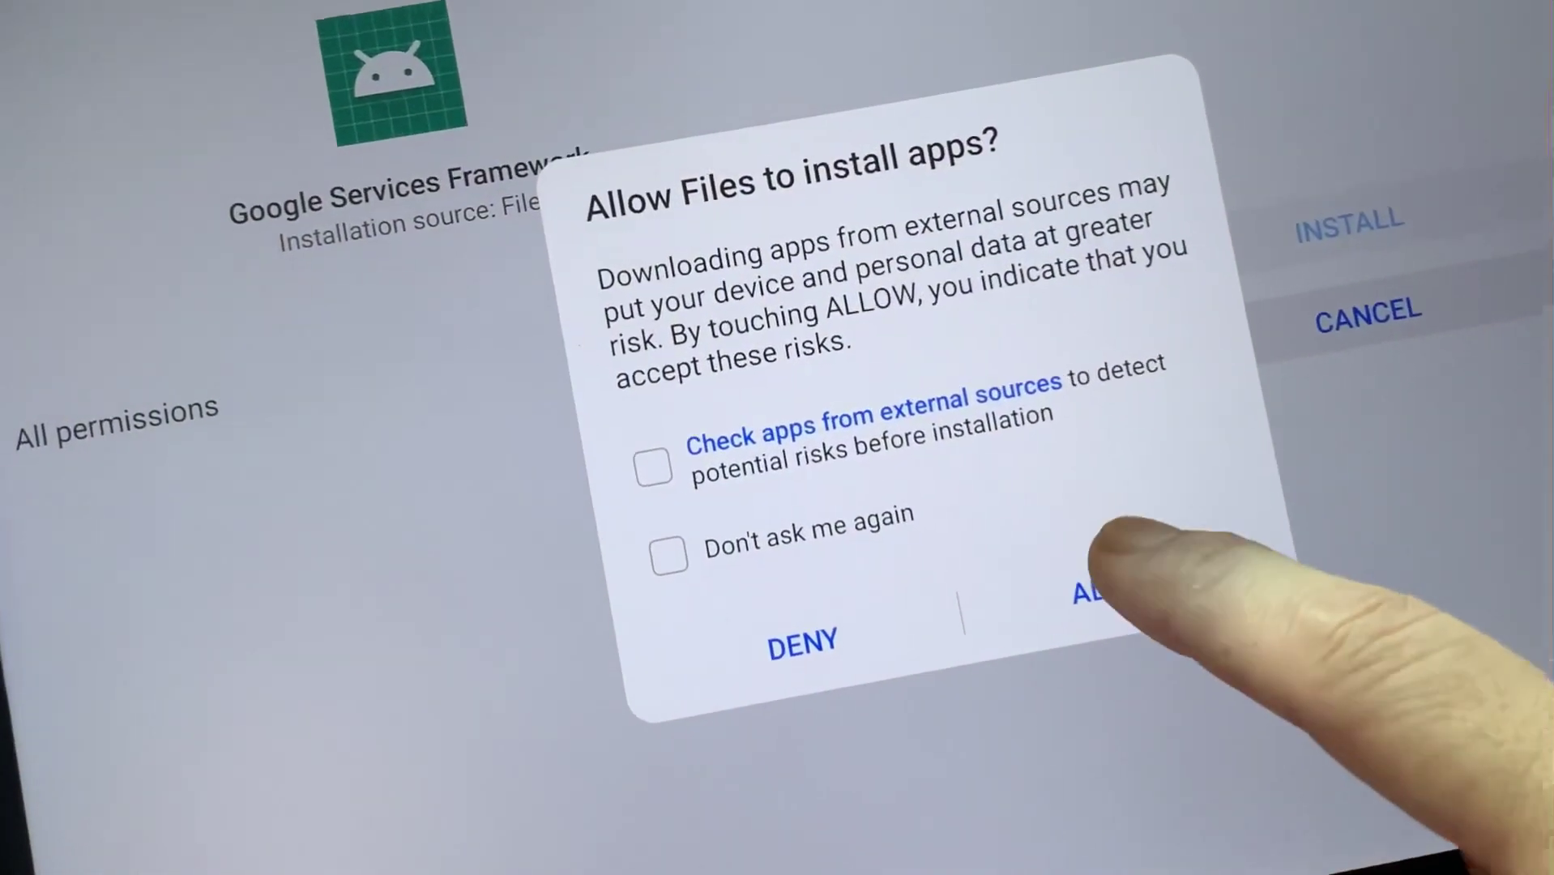
# Allow Files to install apps and install the first Google apks from the gms folder.
pyautogui.click(1129, 574)
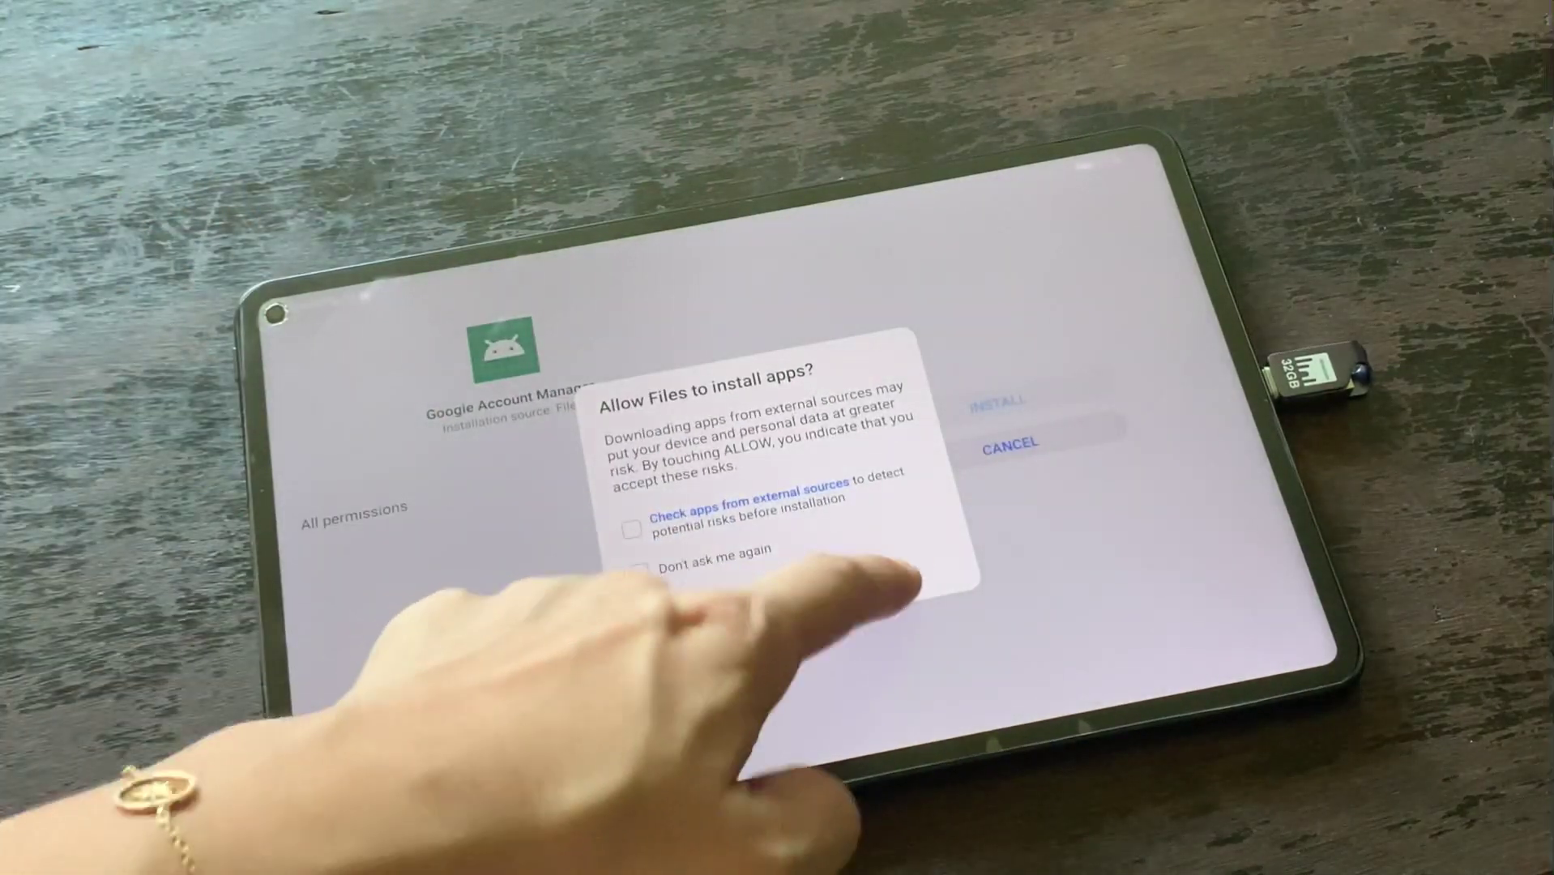
pyautogui.click(898, 581)
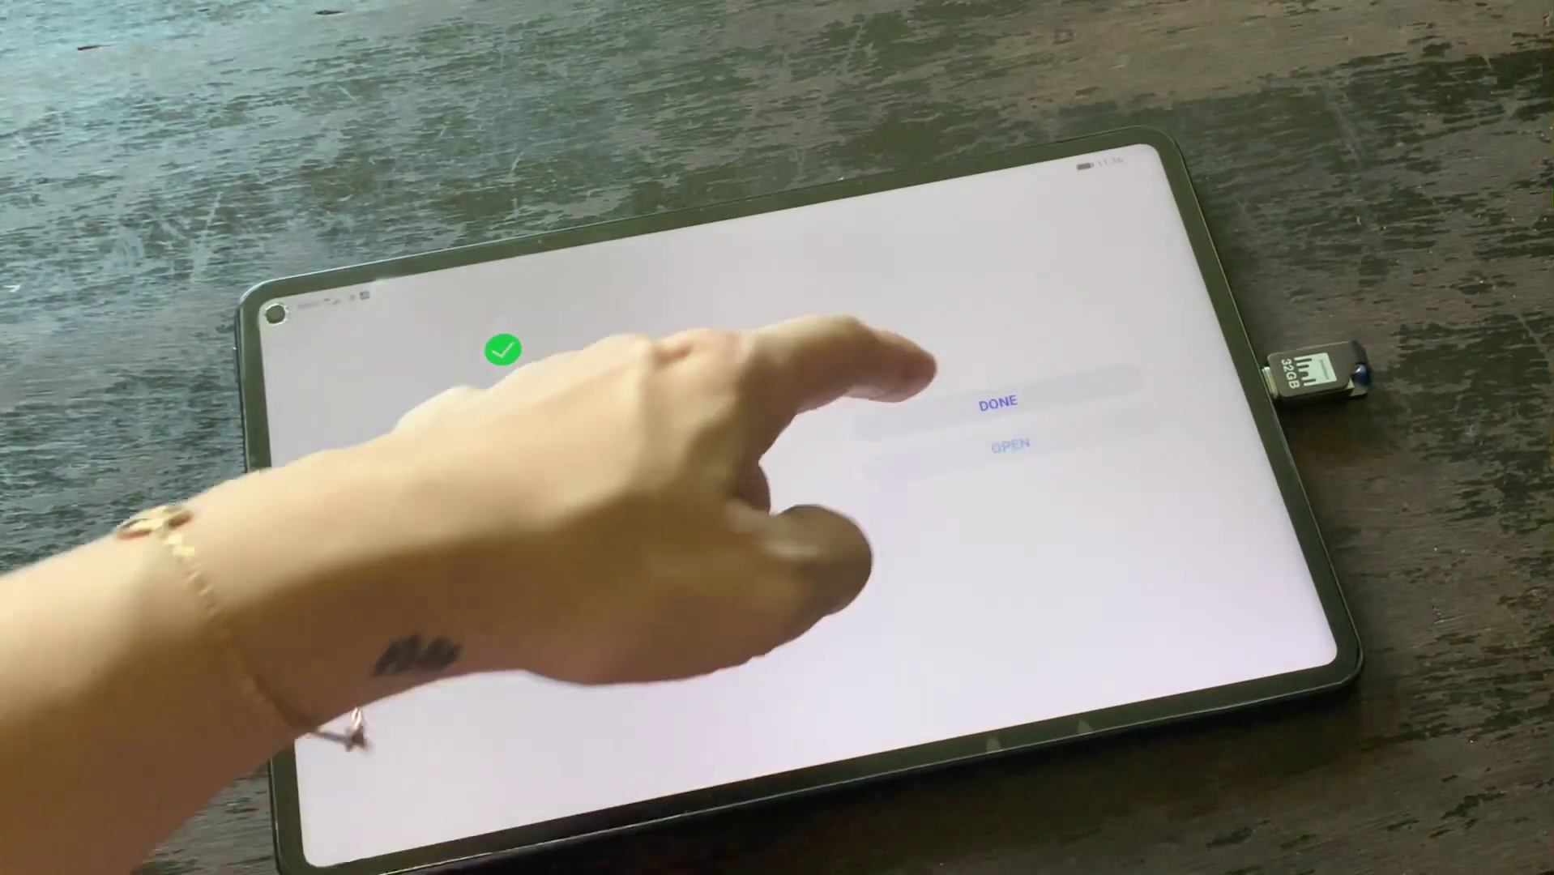
pyautogui.click(953, 387)
pyautogui.click(395, 666)
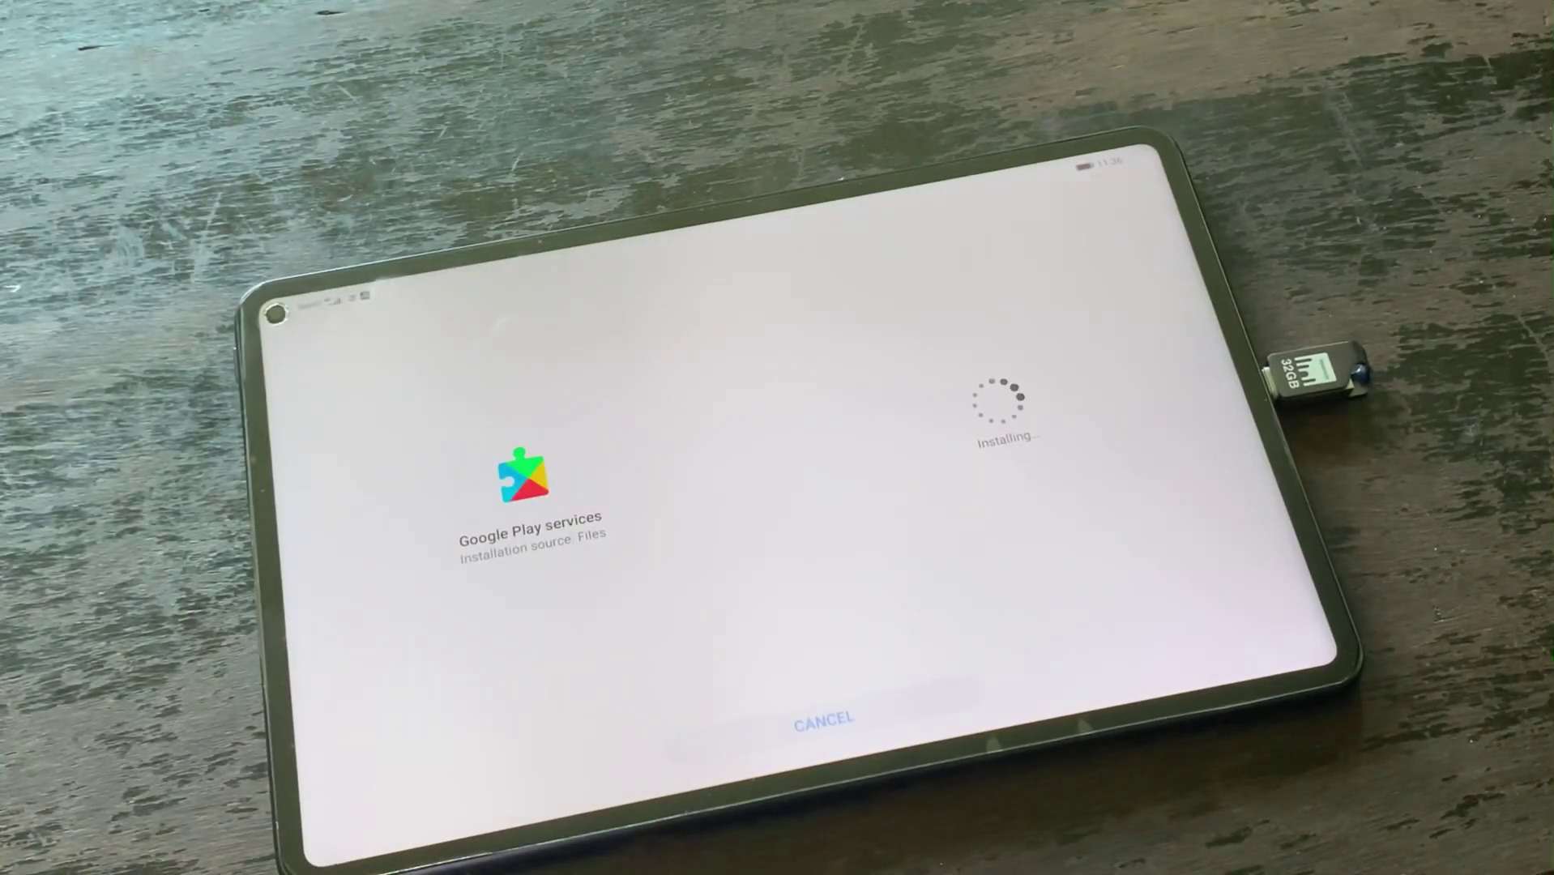
# Install the Gmail, Carrier Services and Device Policy apks.
pyautogui.click(364, 556)
pyautogui.click(882, 580)
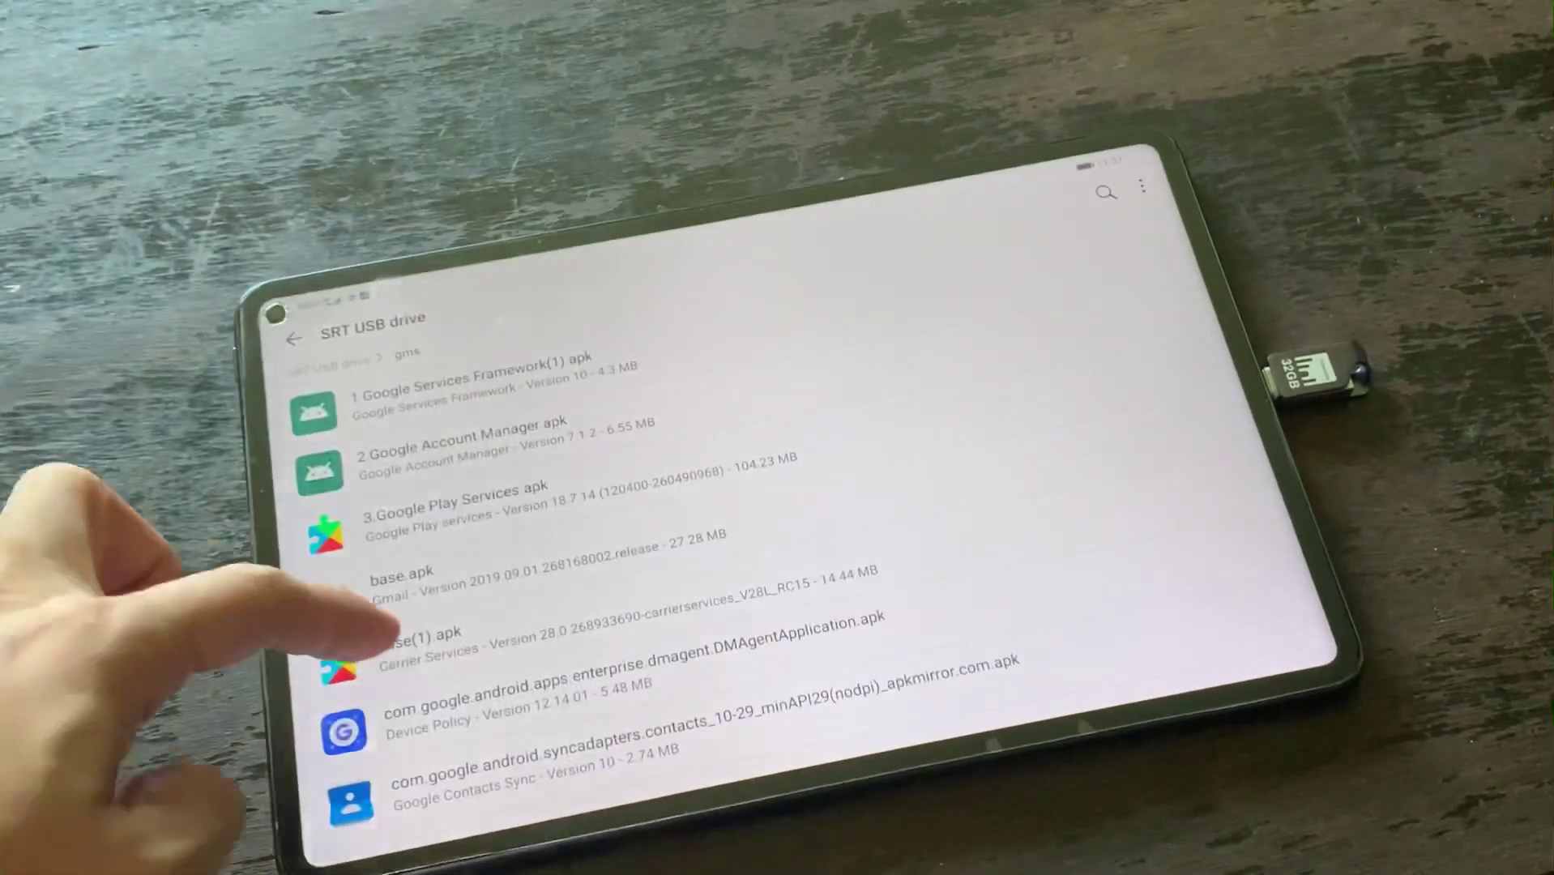
pyautogui.click(394, 634)
pyautogui.click(996, 401)
pyautogui.click(389, 698)
pyautogui.click(884, 572)
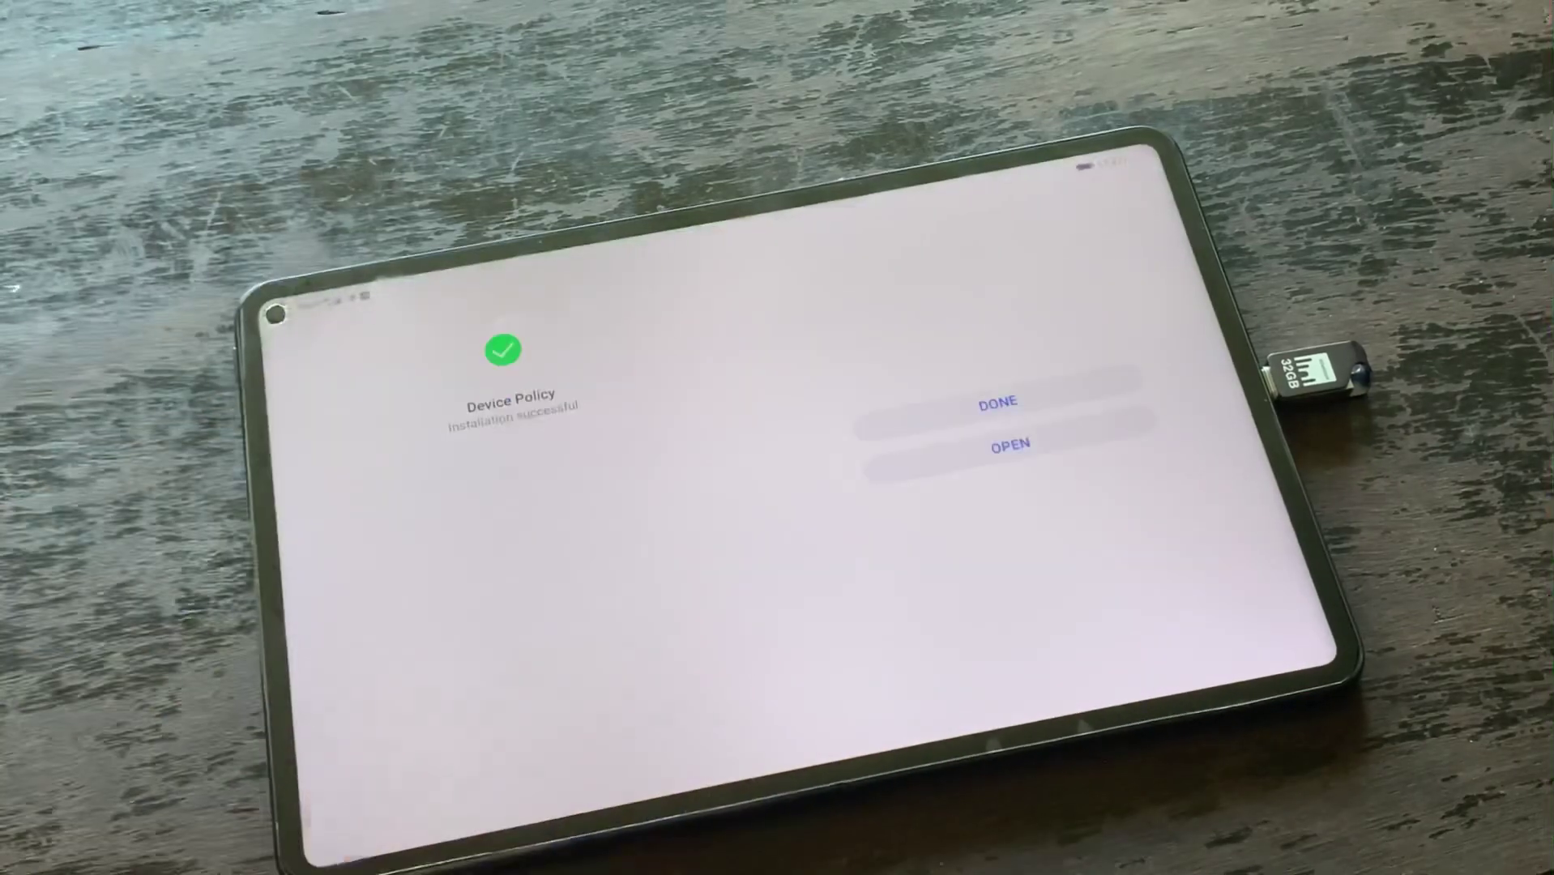
pyautogui.click(996, 392)
# Install the Google Contacts Sync, Play Store and Calendar Sync apks, then return home.
pyautogui.click(485, 778)
pyautogui.click(874, 705)
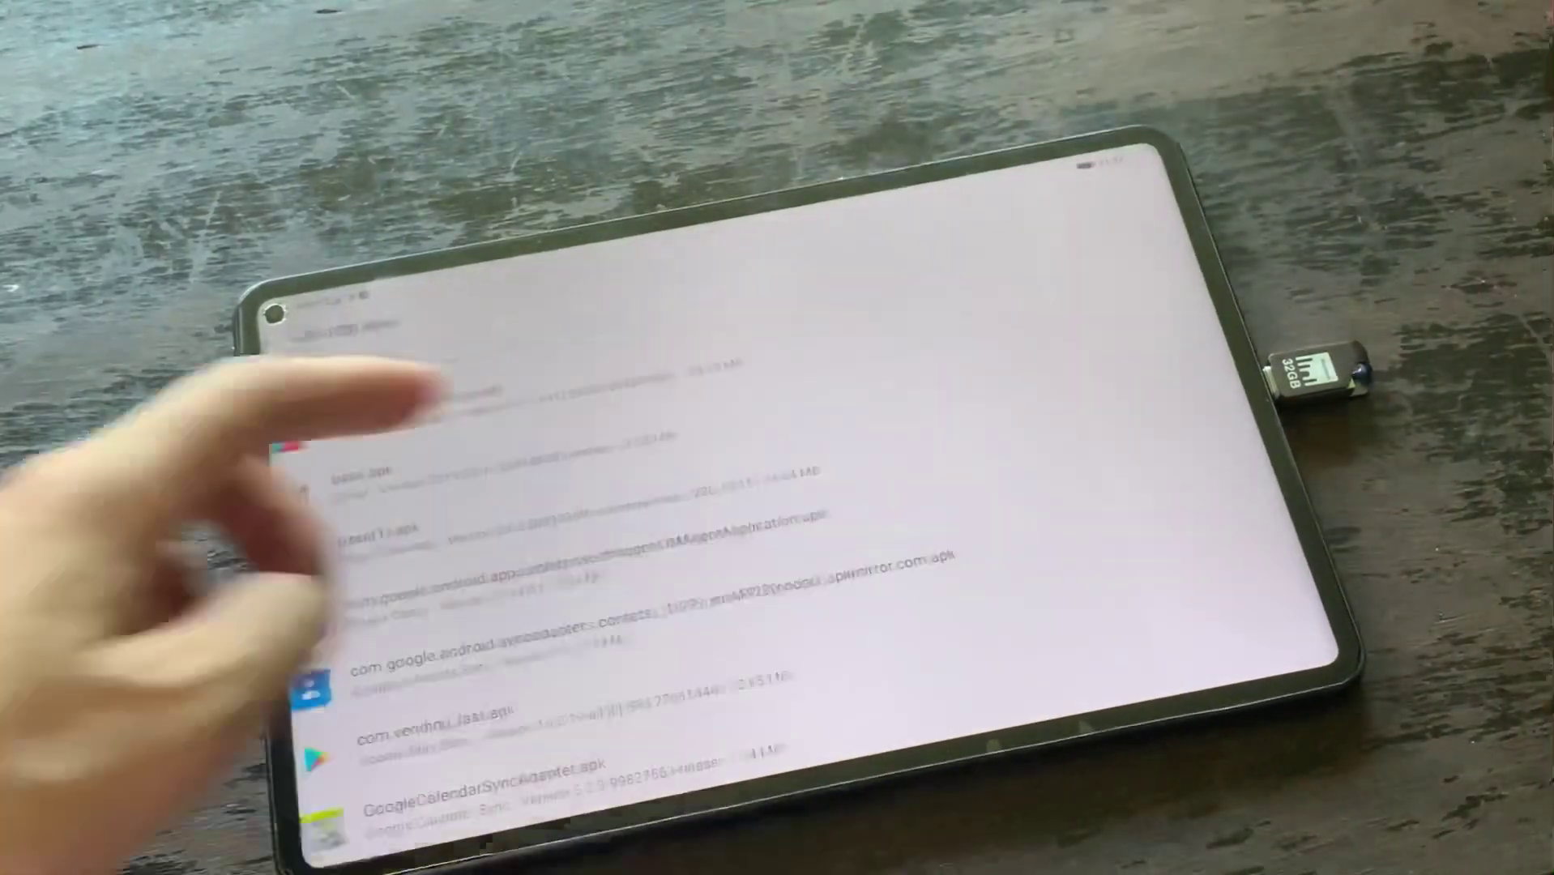
pyautogui.click(412, 735)
pyautogui.click(882, 580)
pyautogui.click(998, 399)
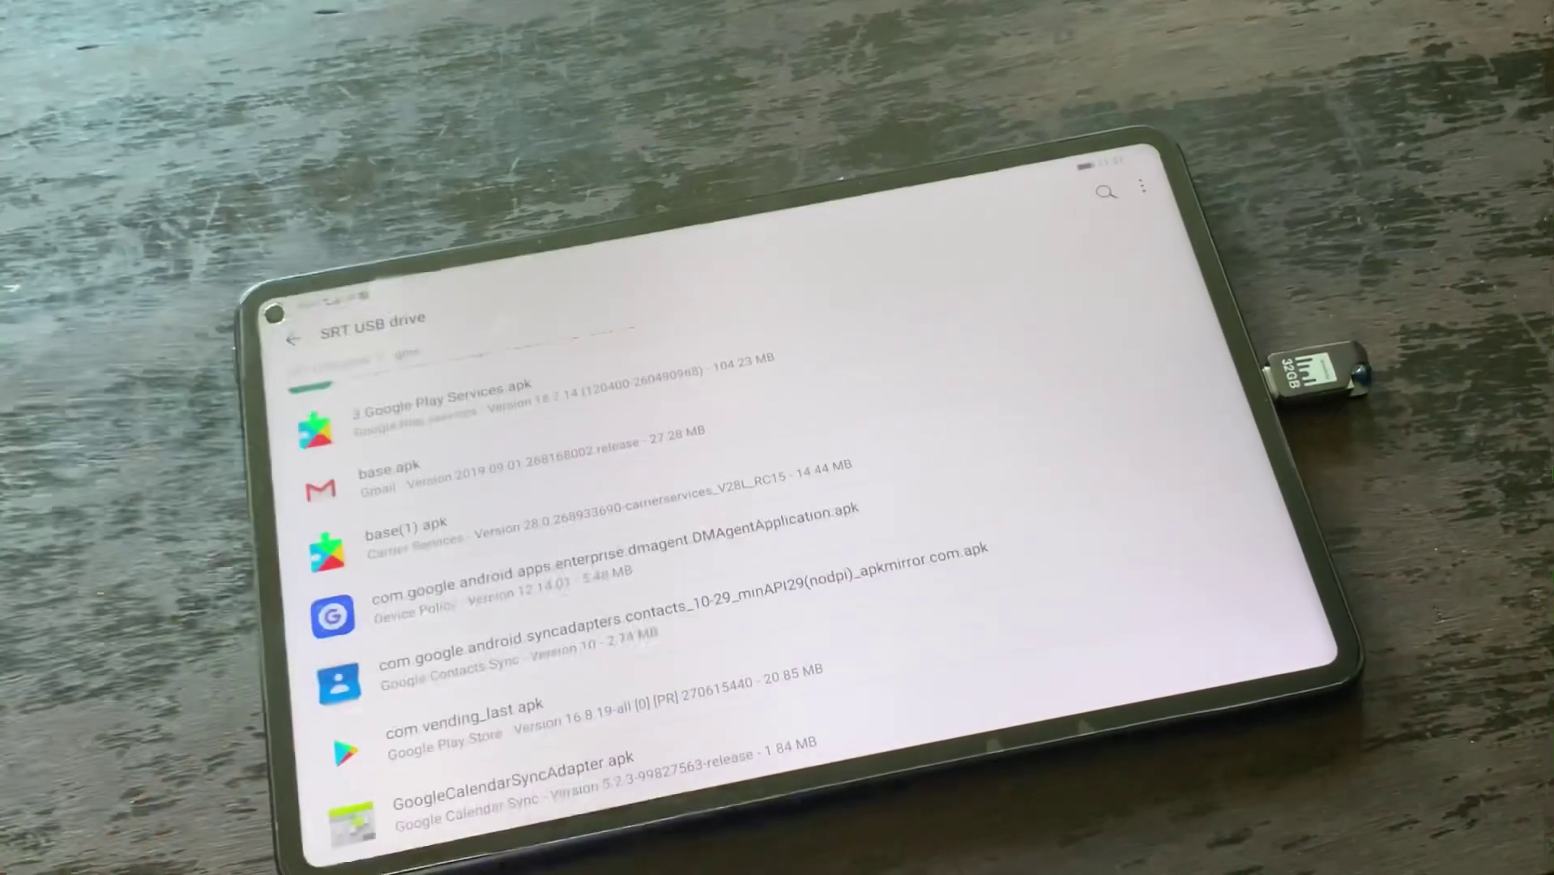
pyautogui.click(510, 778)
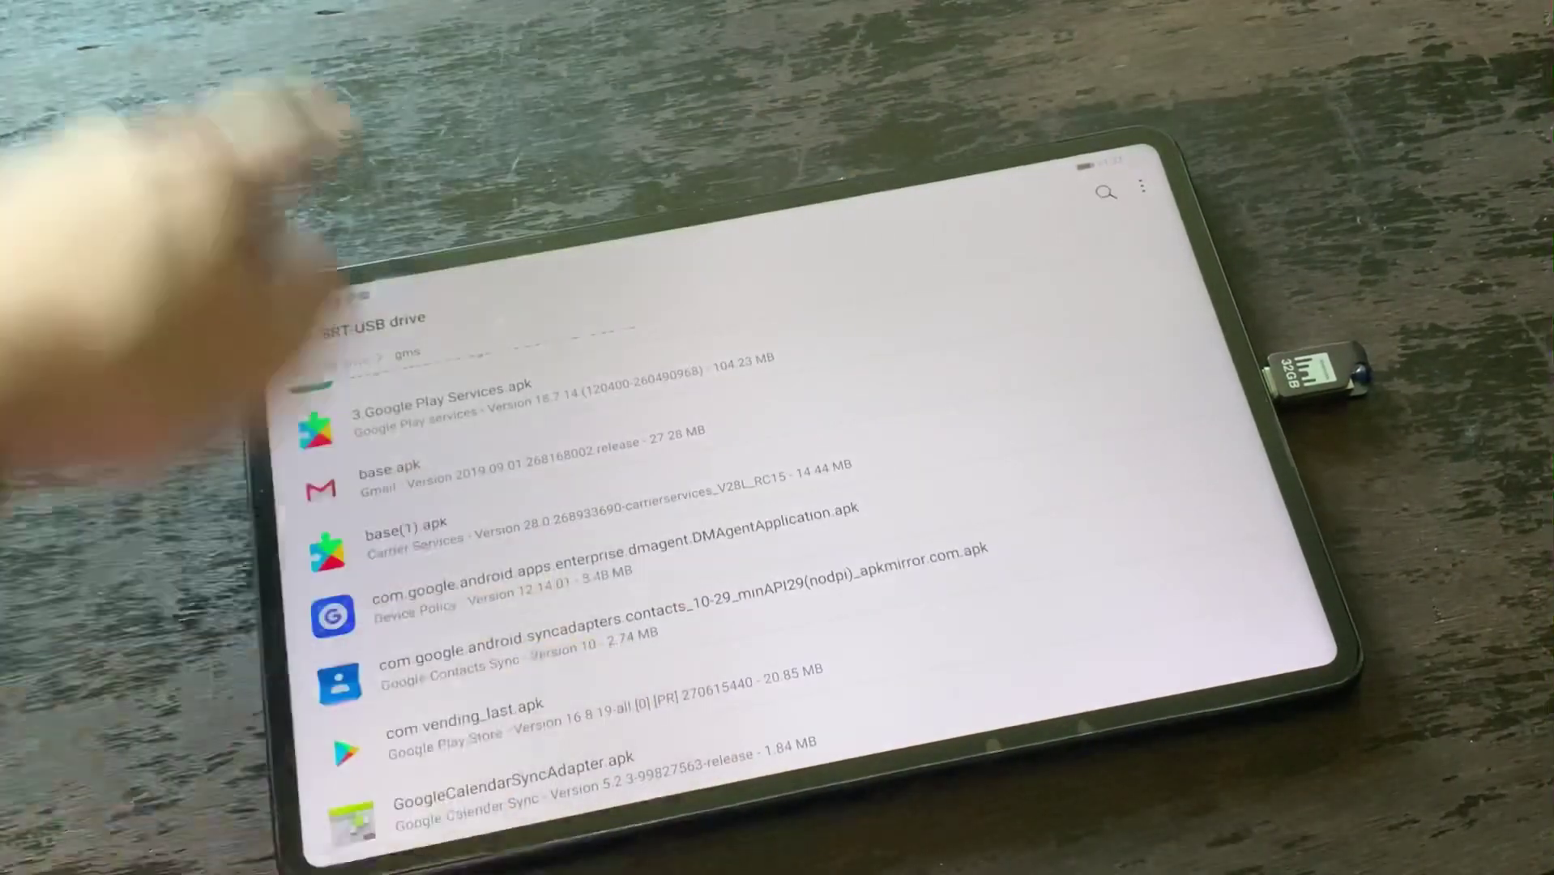
pyautogui.click(277, 313)
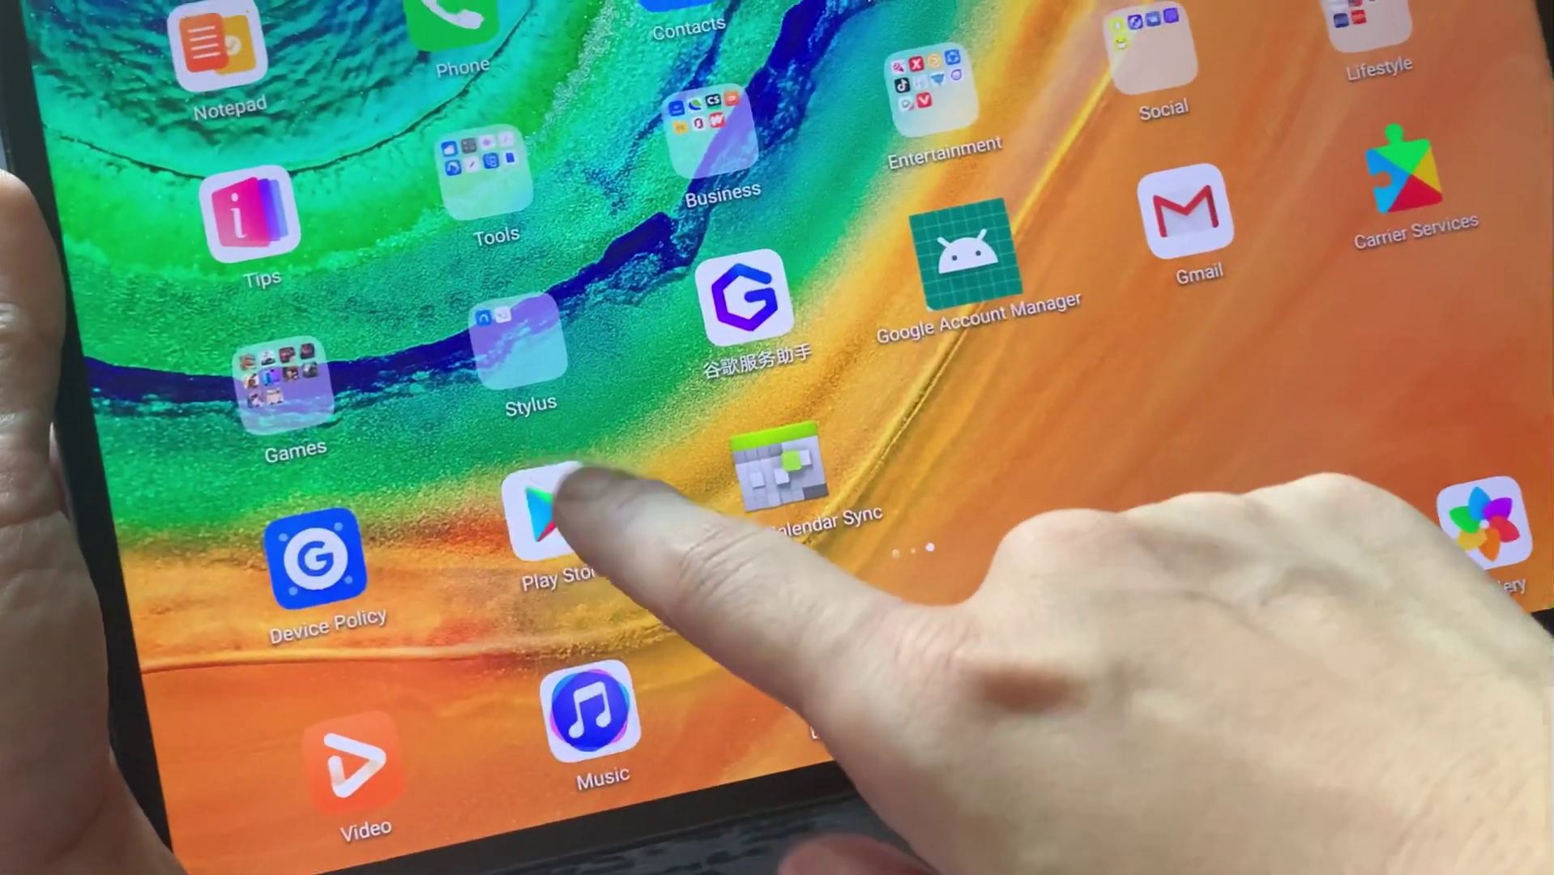
# Launch the new Play Store, sign in with a Google account, and reopen it.
pyautogui.click(541, 504)
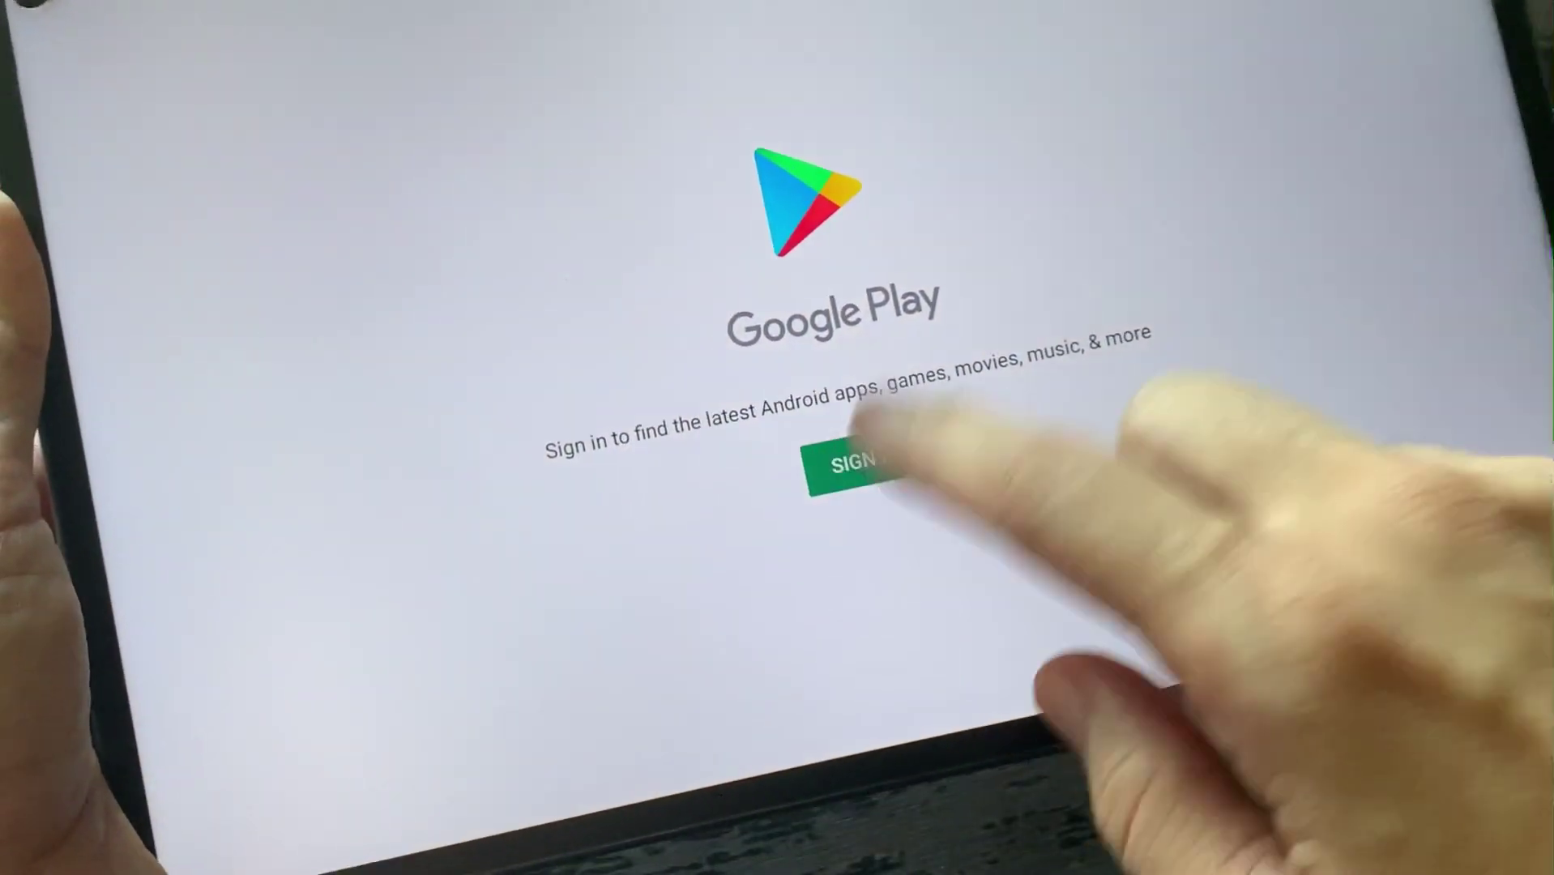
pyautogui.click(822, 453)
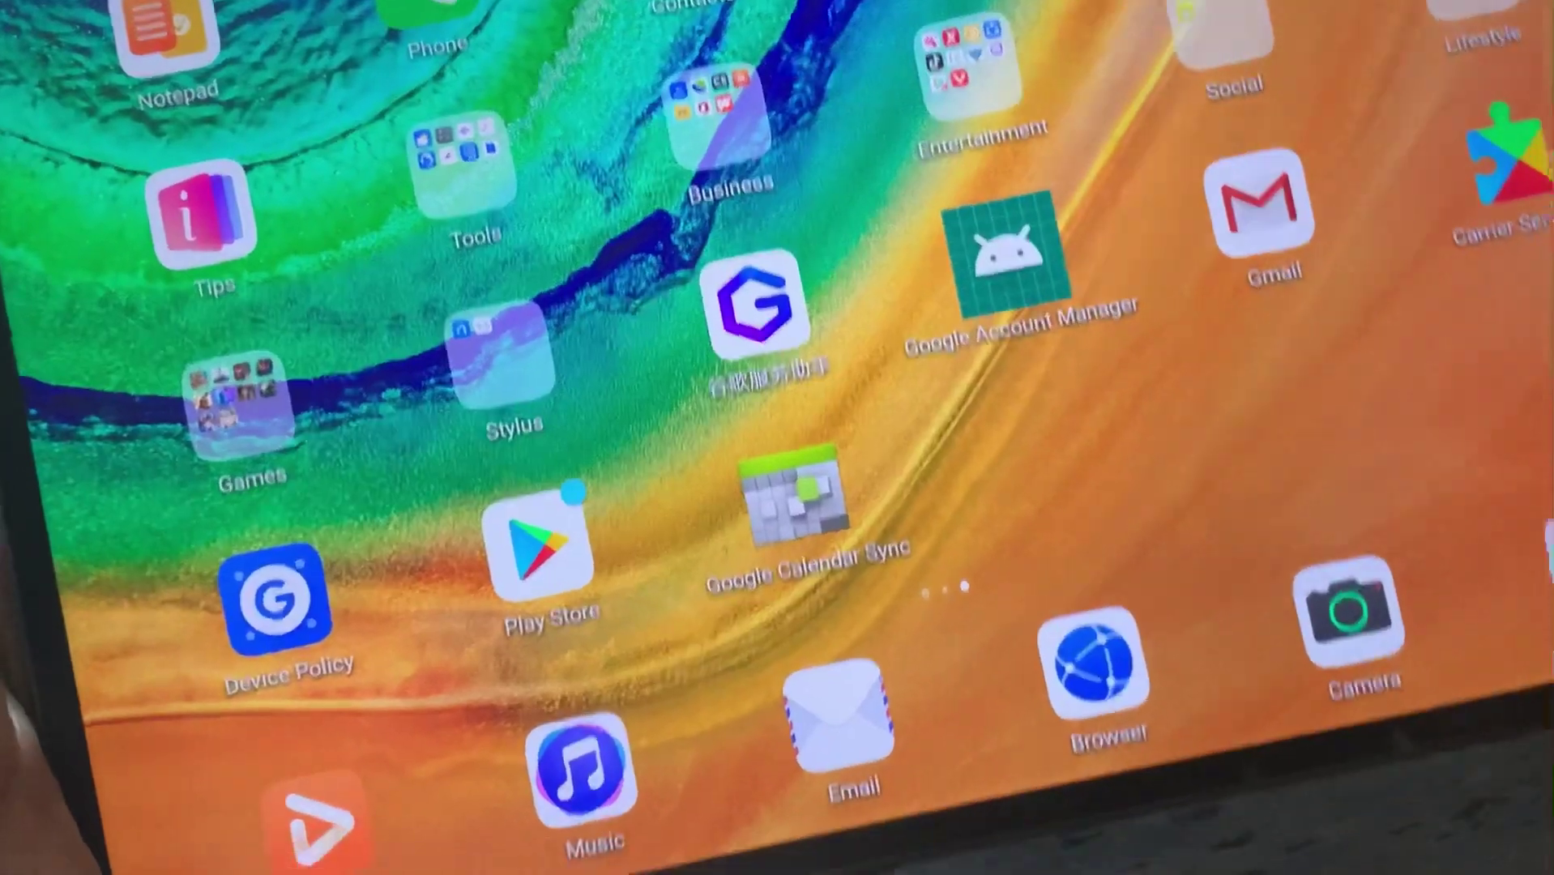
pyautogui.click(728, 498)
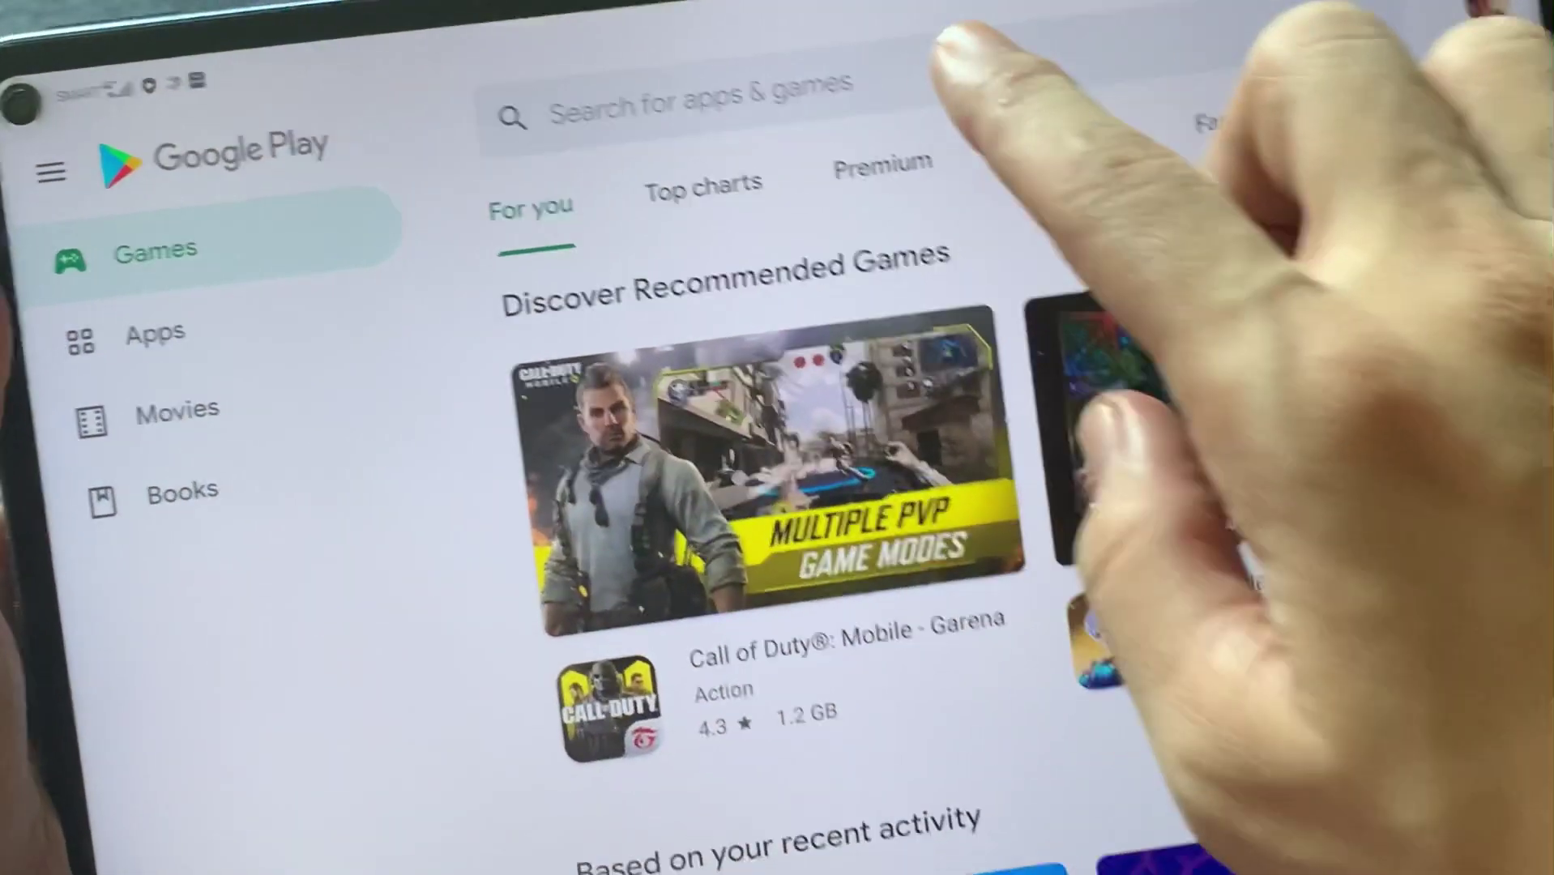
# Search the Play Store for 'google', then for 'google play services'.
pyautogui.click(947, 75)
pyautogui.write('g')
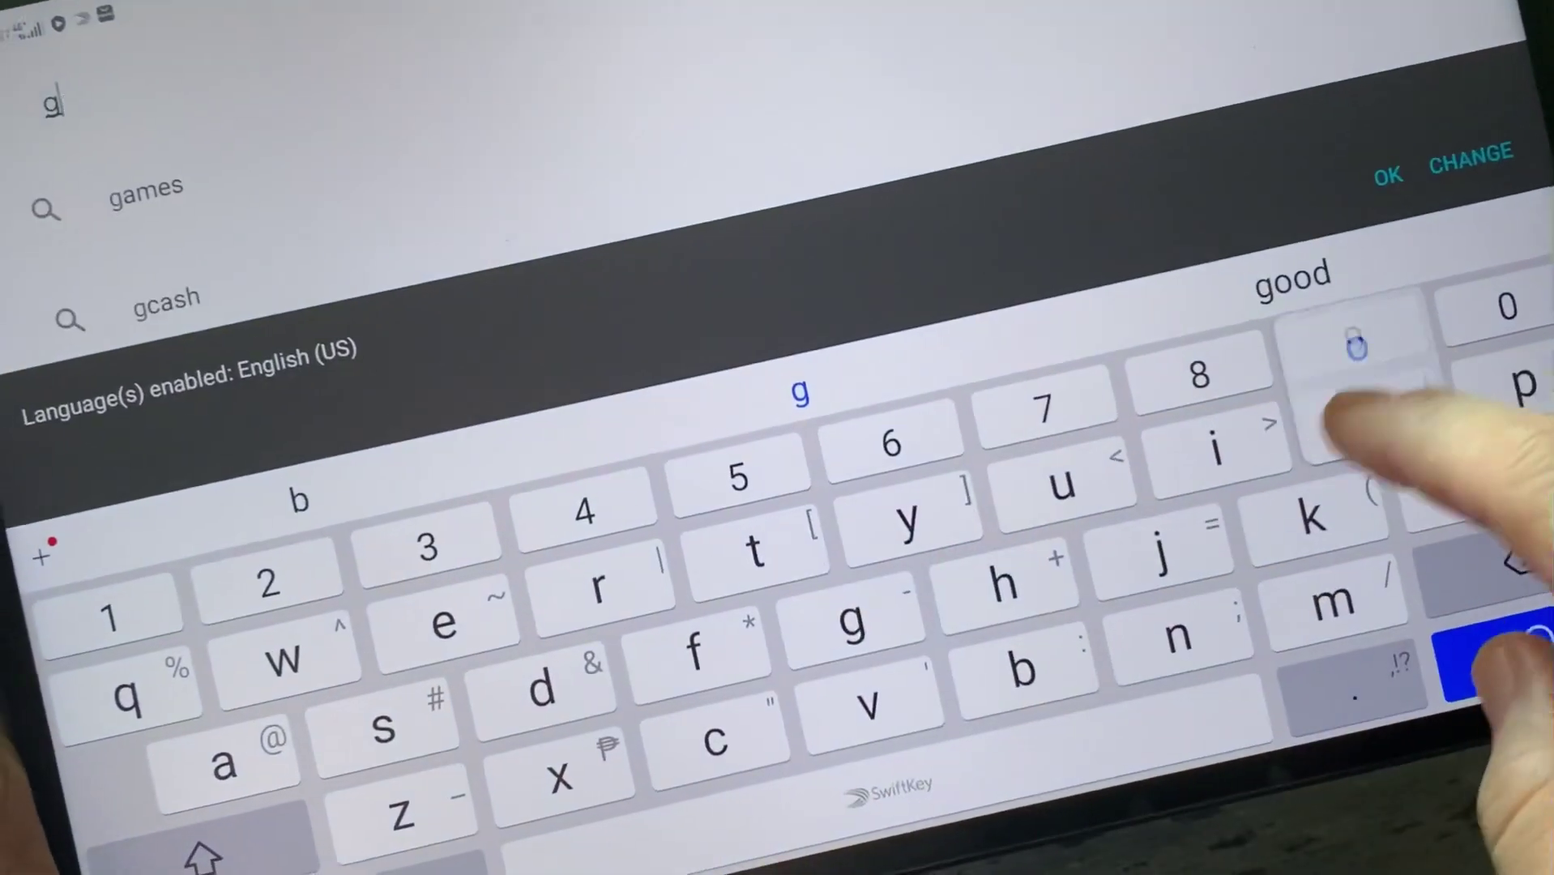
pyautogui.write('oo')
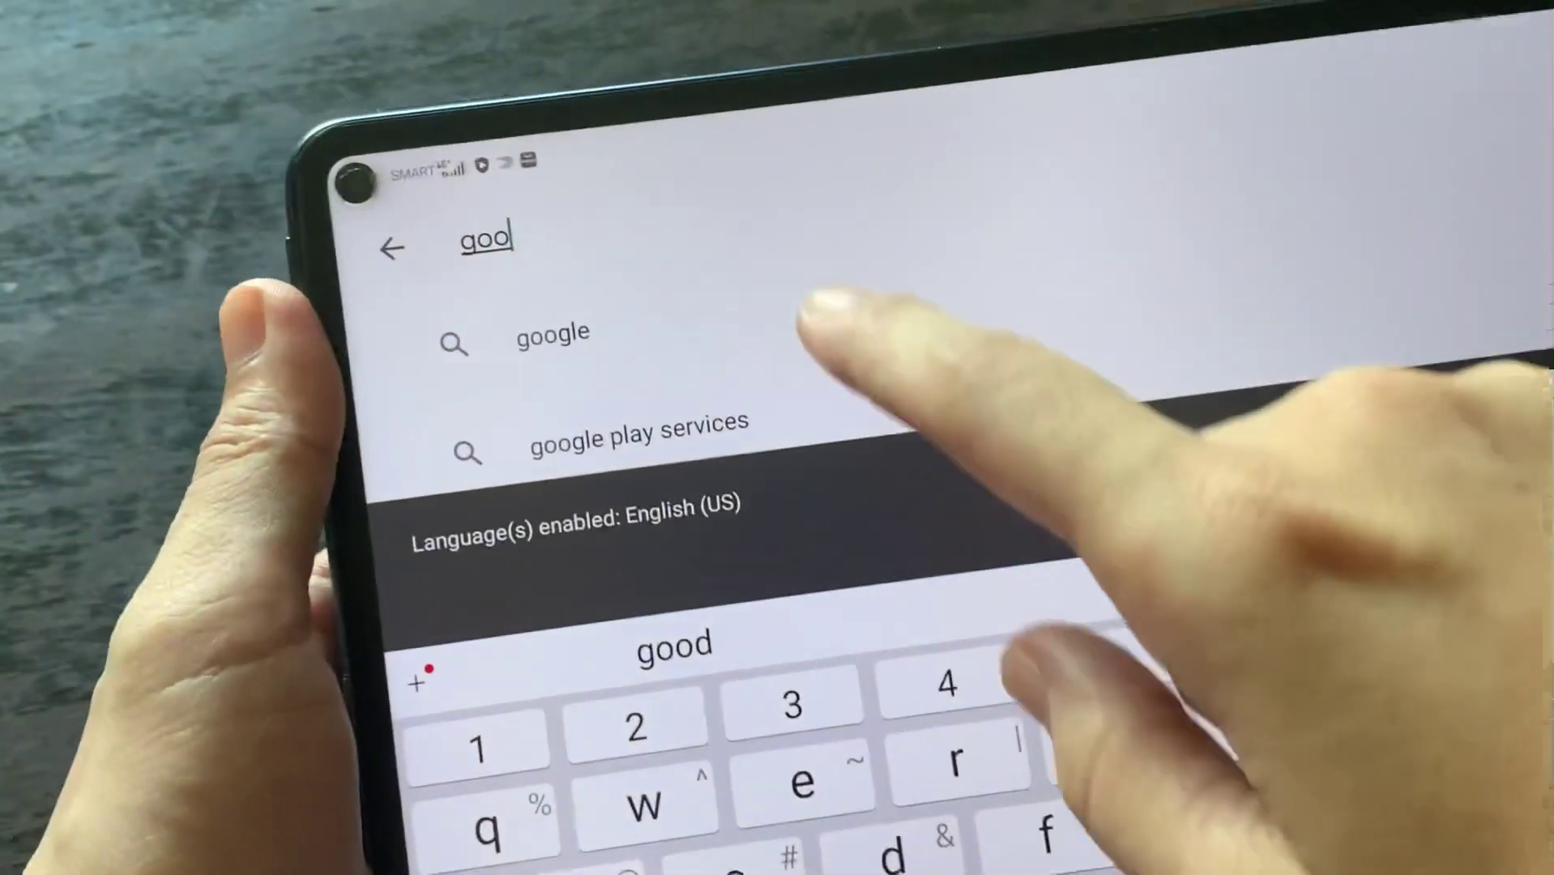
pyautogui.click(444, 306)
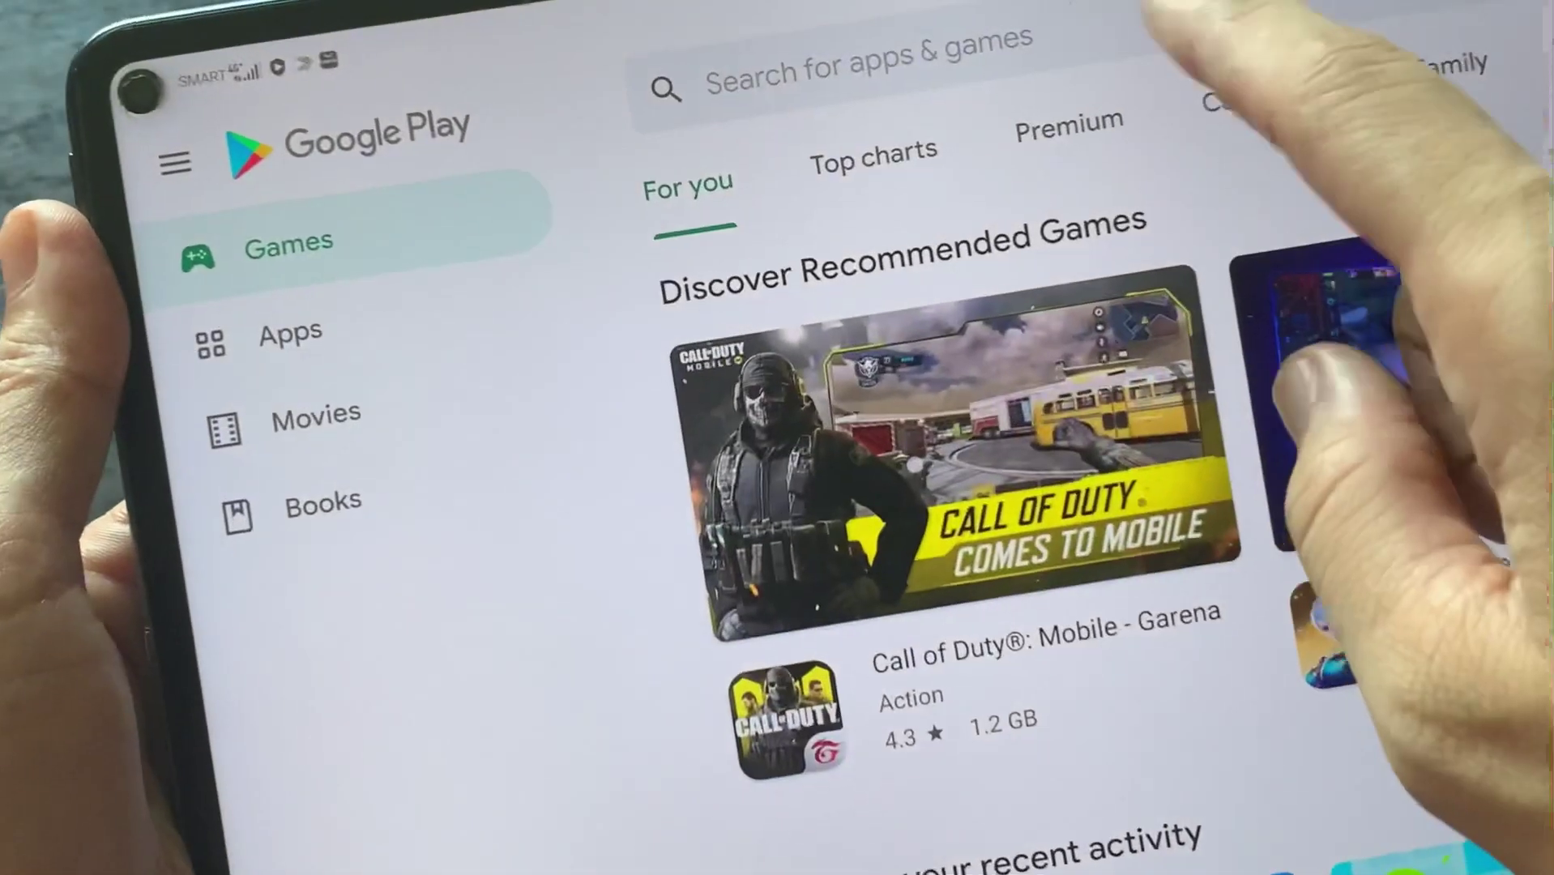
pyautogui.click(753, 49)
pyautogui.write('goo')
pyautogui.click(972, 280)
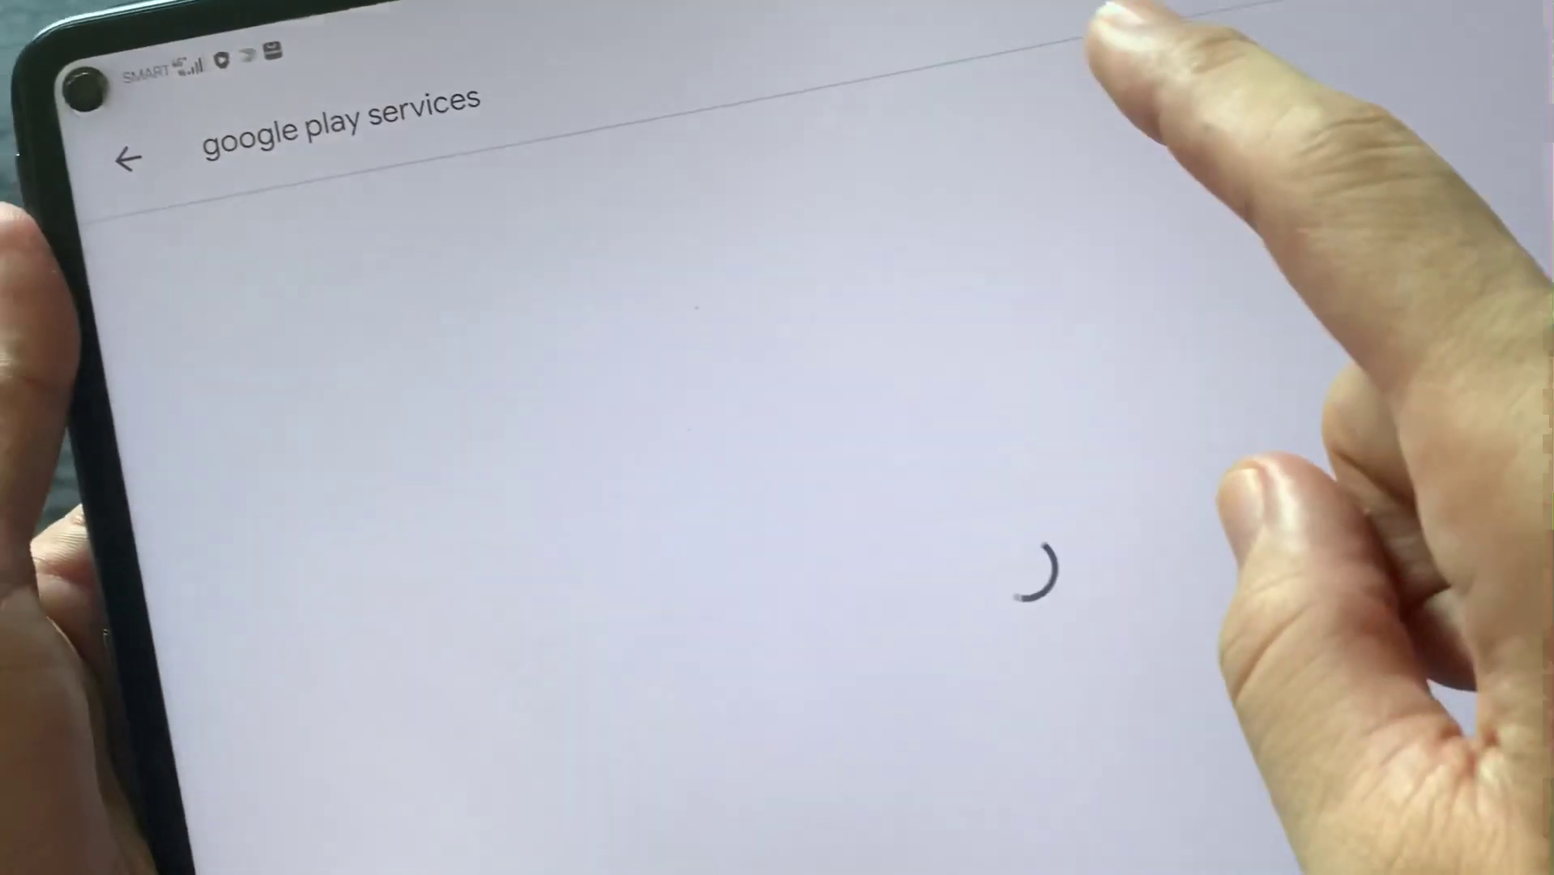
pyautogui.scroll(-3, 996, 717)
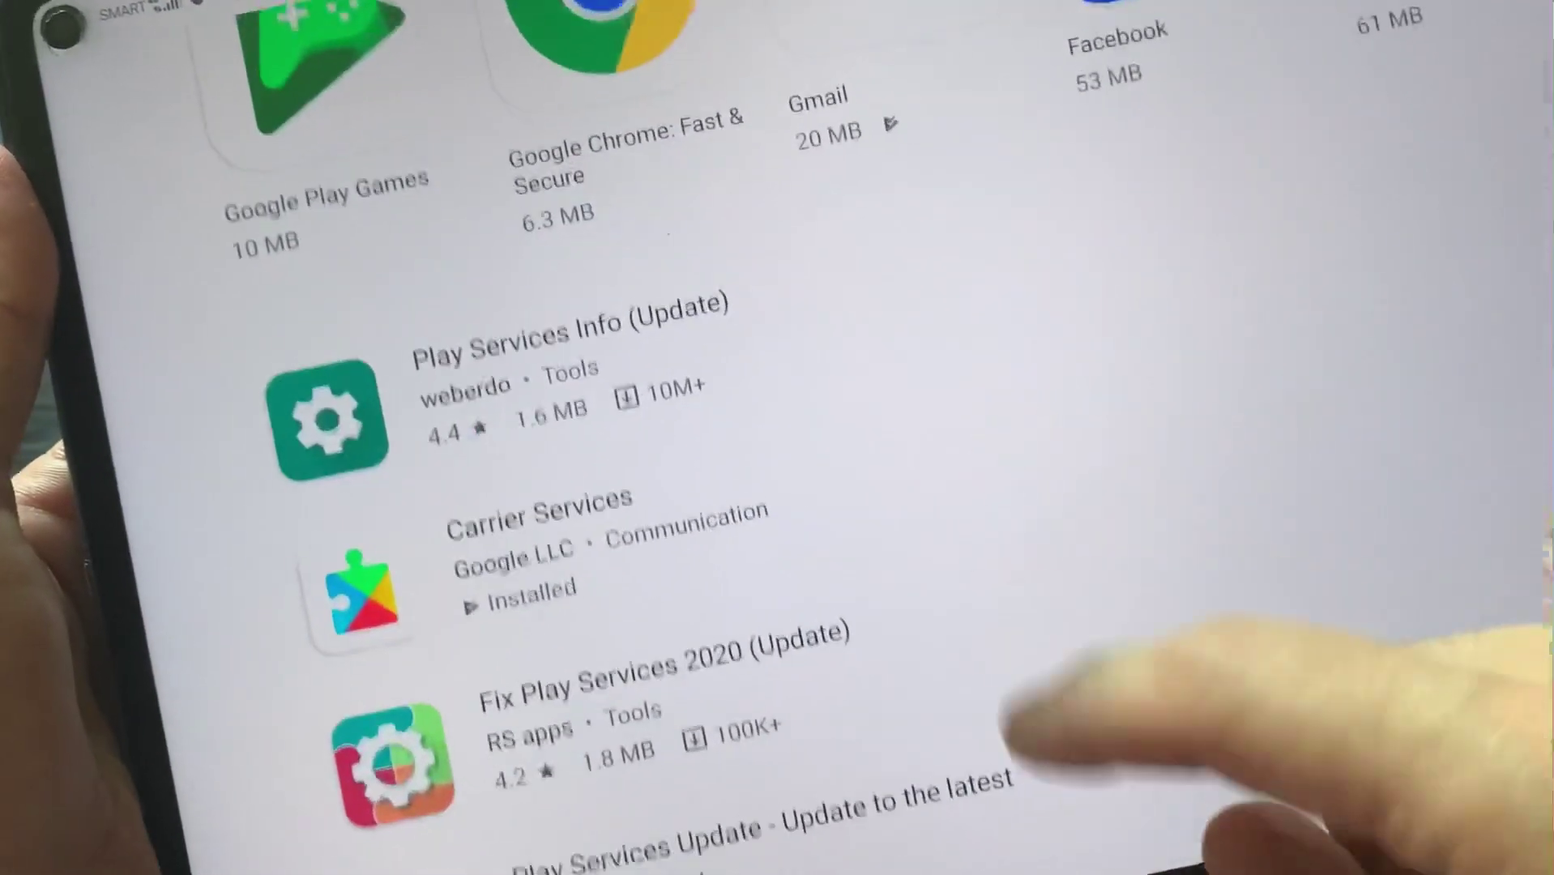
pyautogui.scroll(-7, 1045, 681)
pyautogui.scroll(-2, 1081, 510)
pyautogui.scroll(-2, 1093, 486)
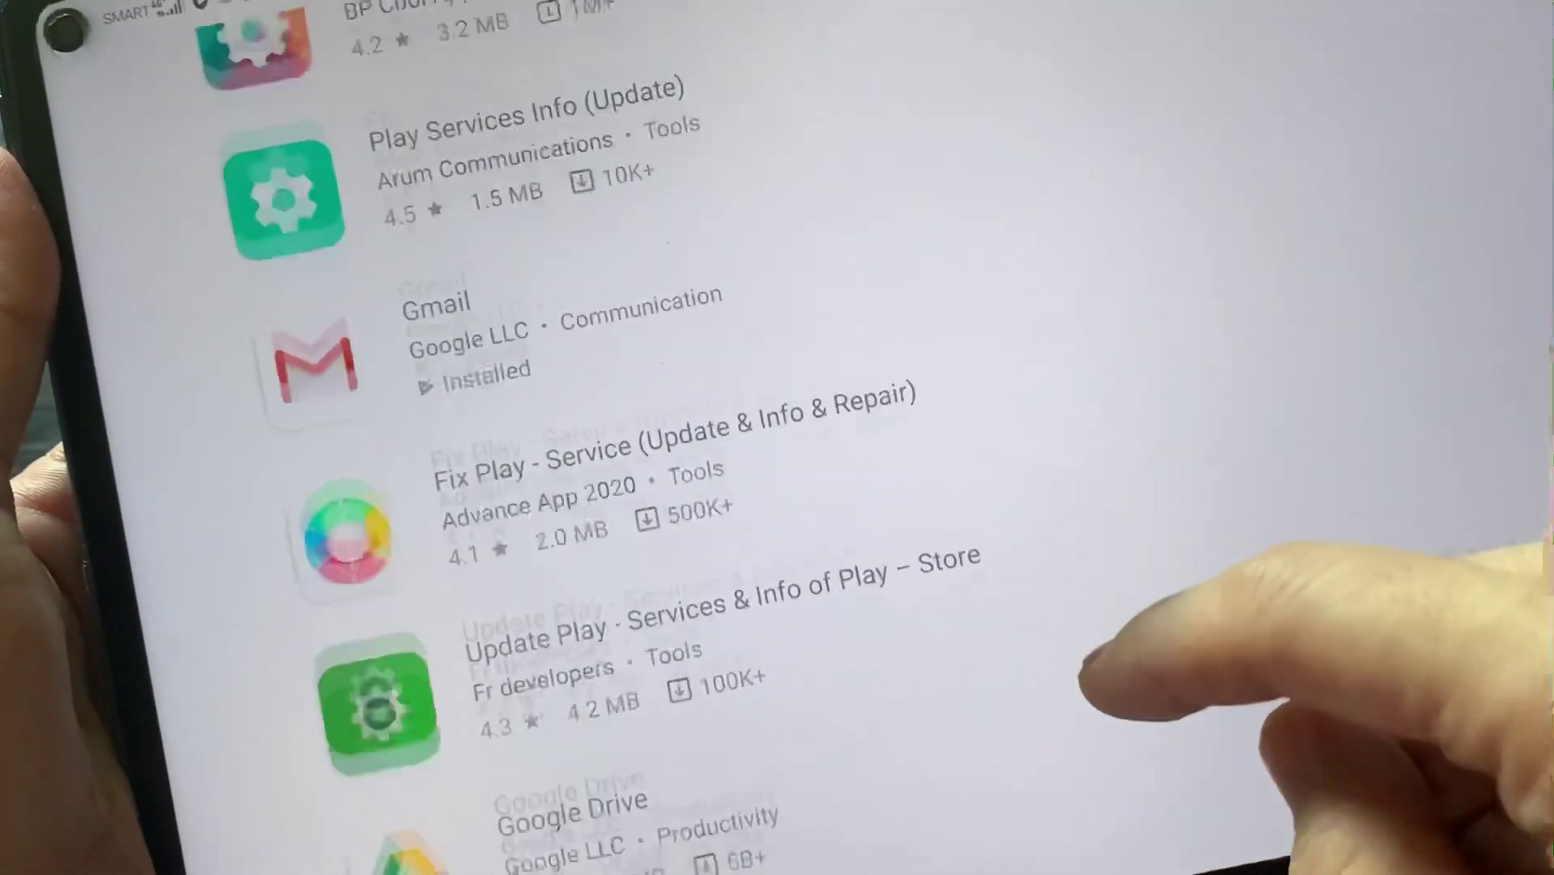